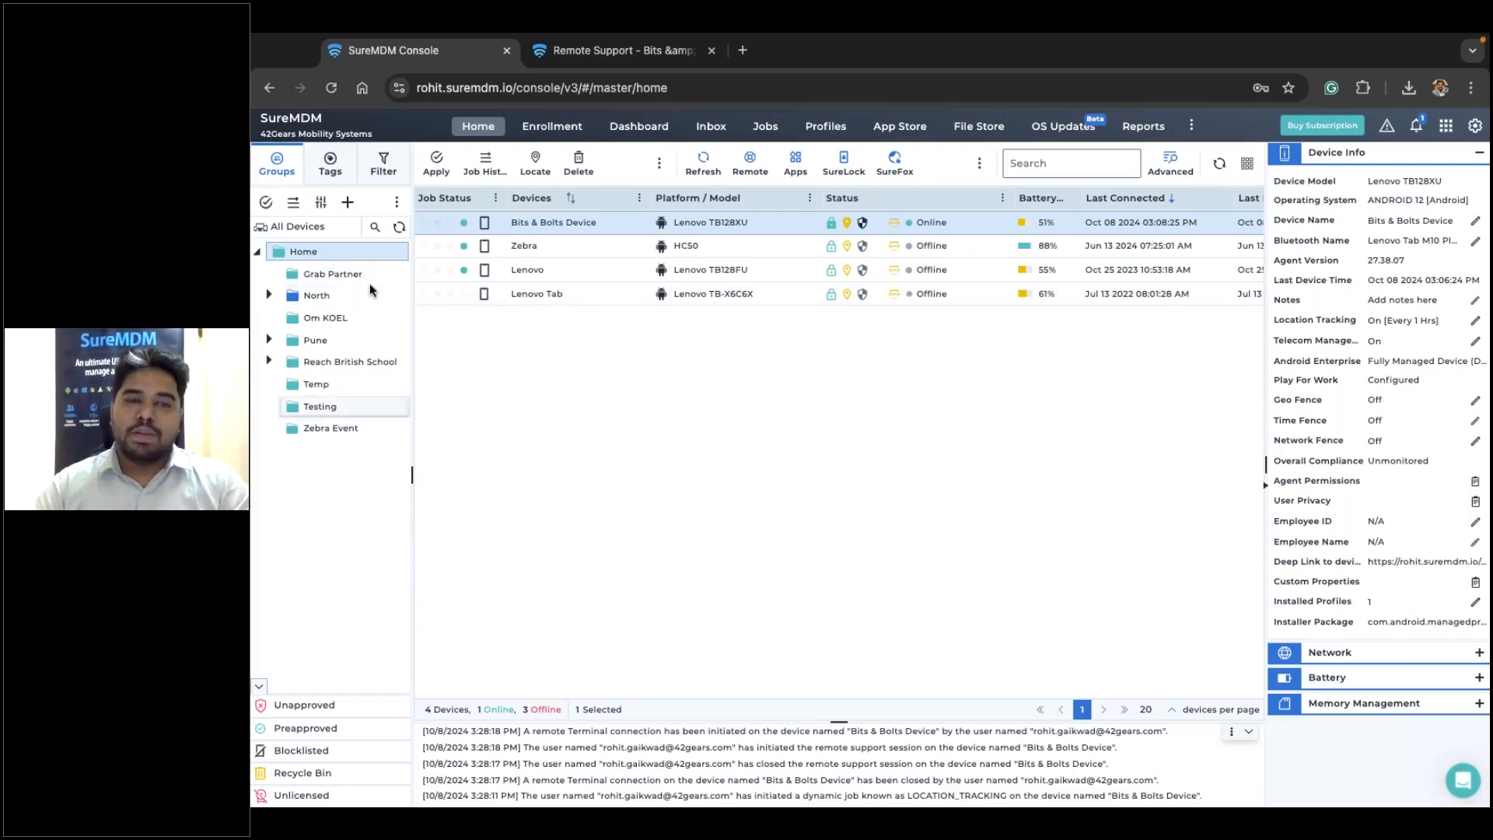
Compare the additional device actions offered for the Bits & Bolts Device and the Zebra device
left_click(1392, 158)
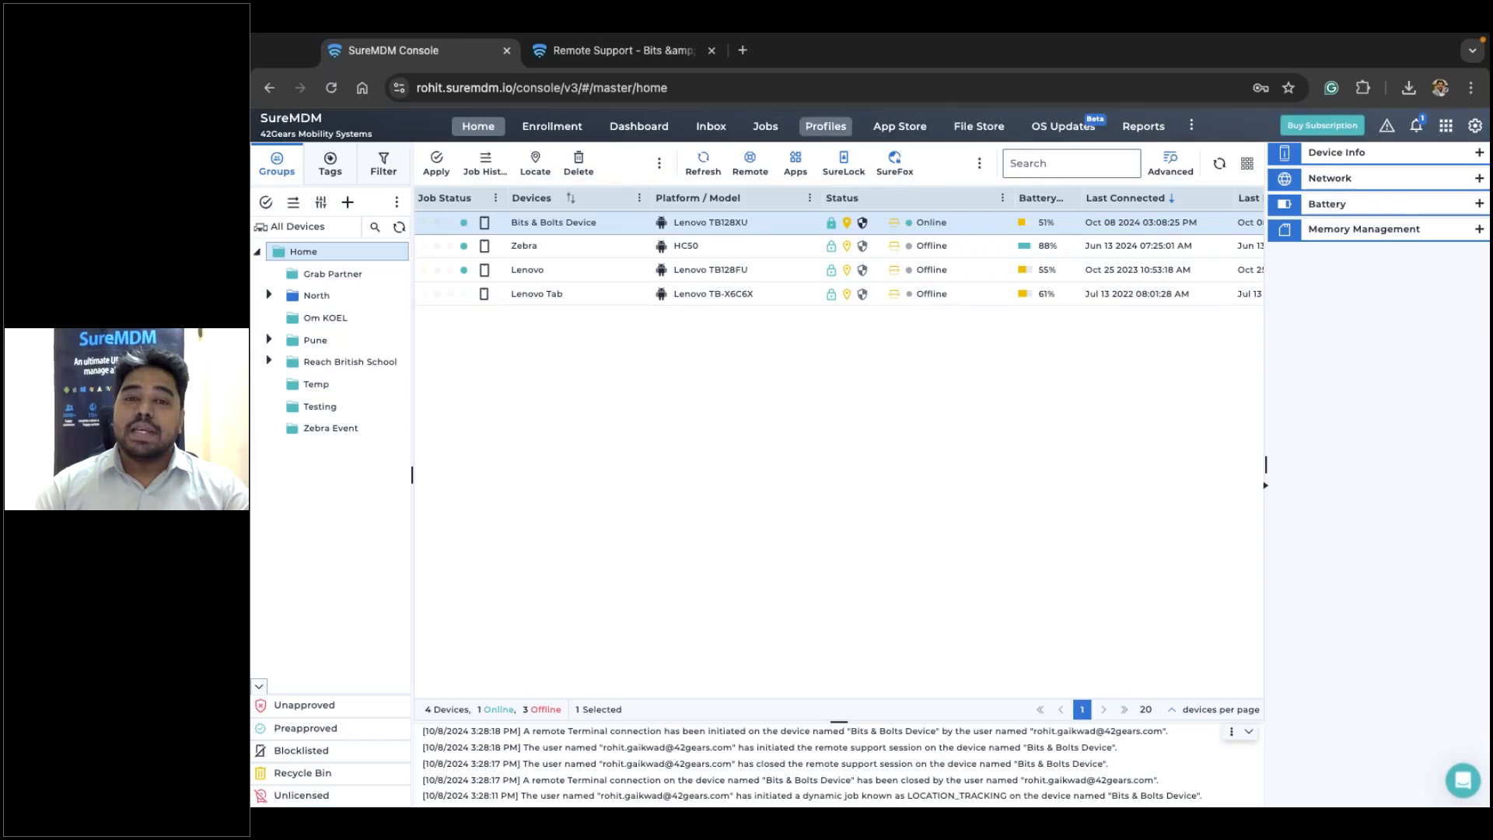
left_click(979, 164)
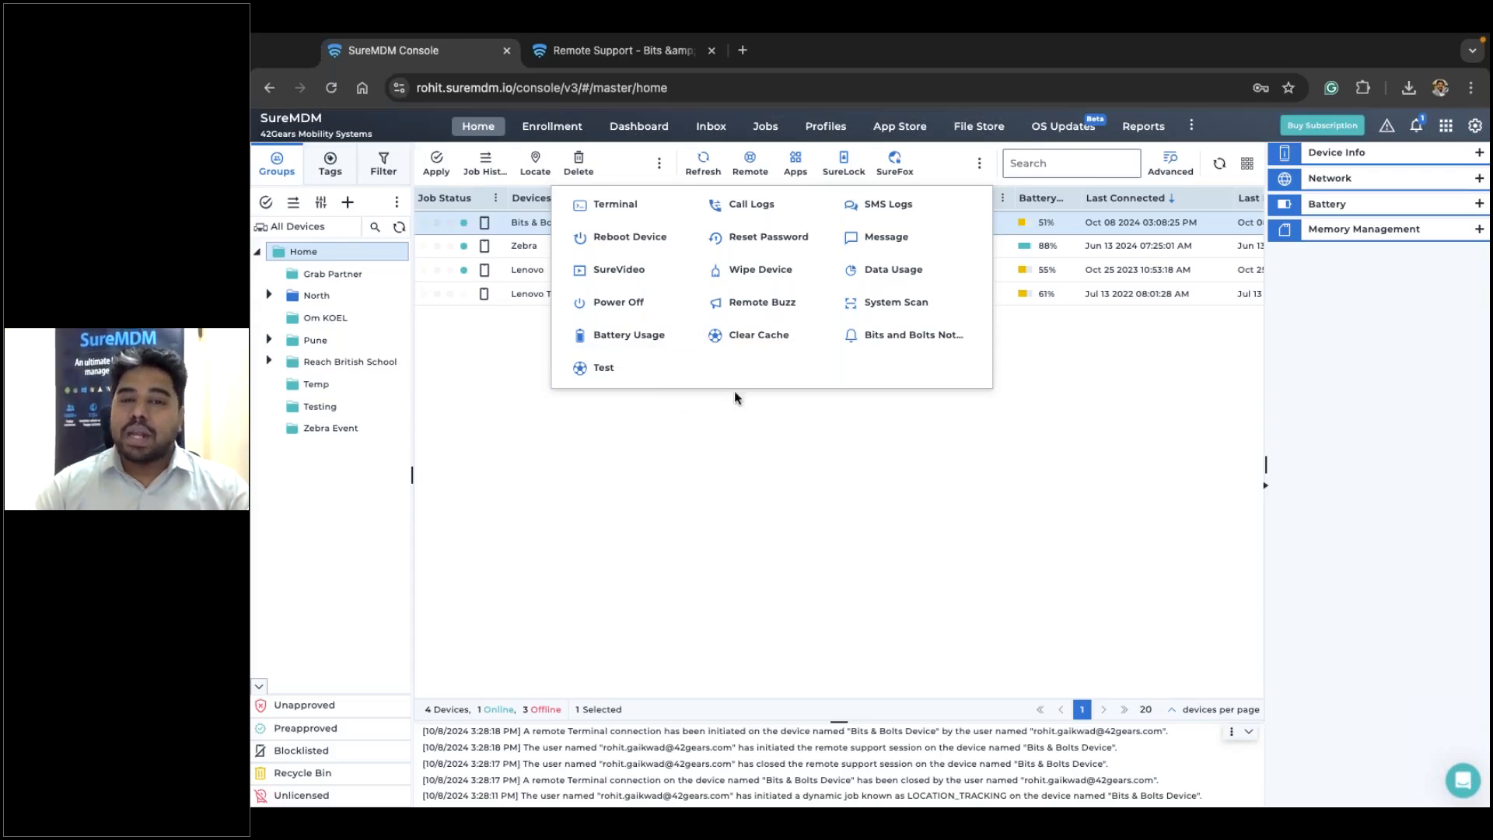
left_click(506, 381)
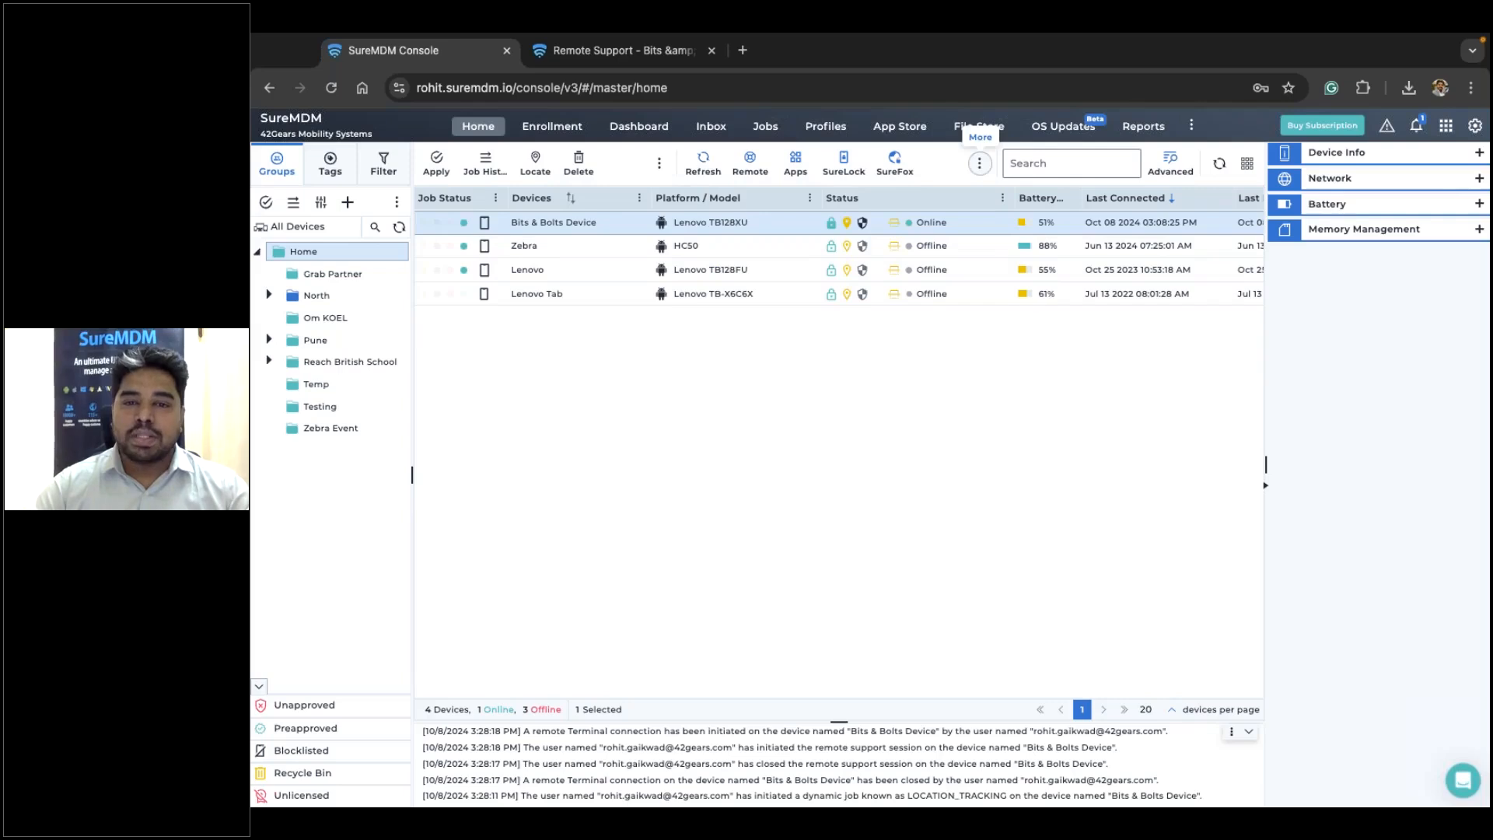
left_click(979, 163)
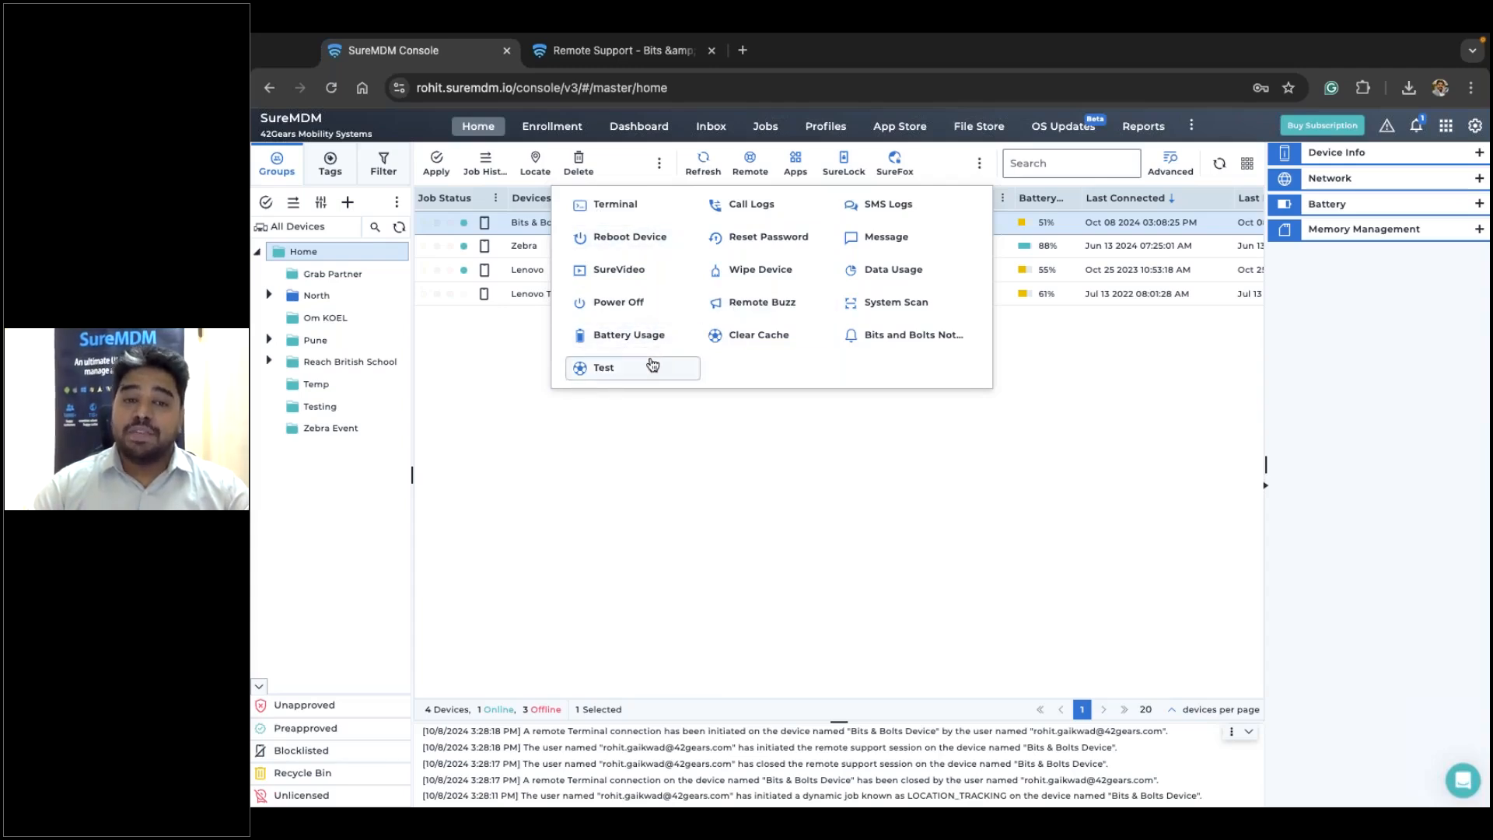
left_click(518, 251)
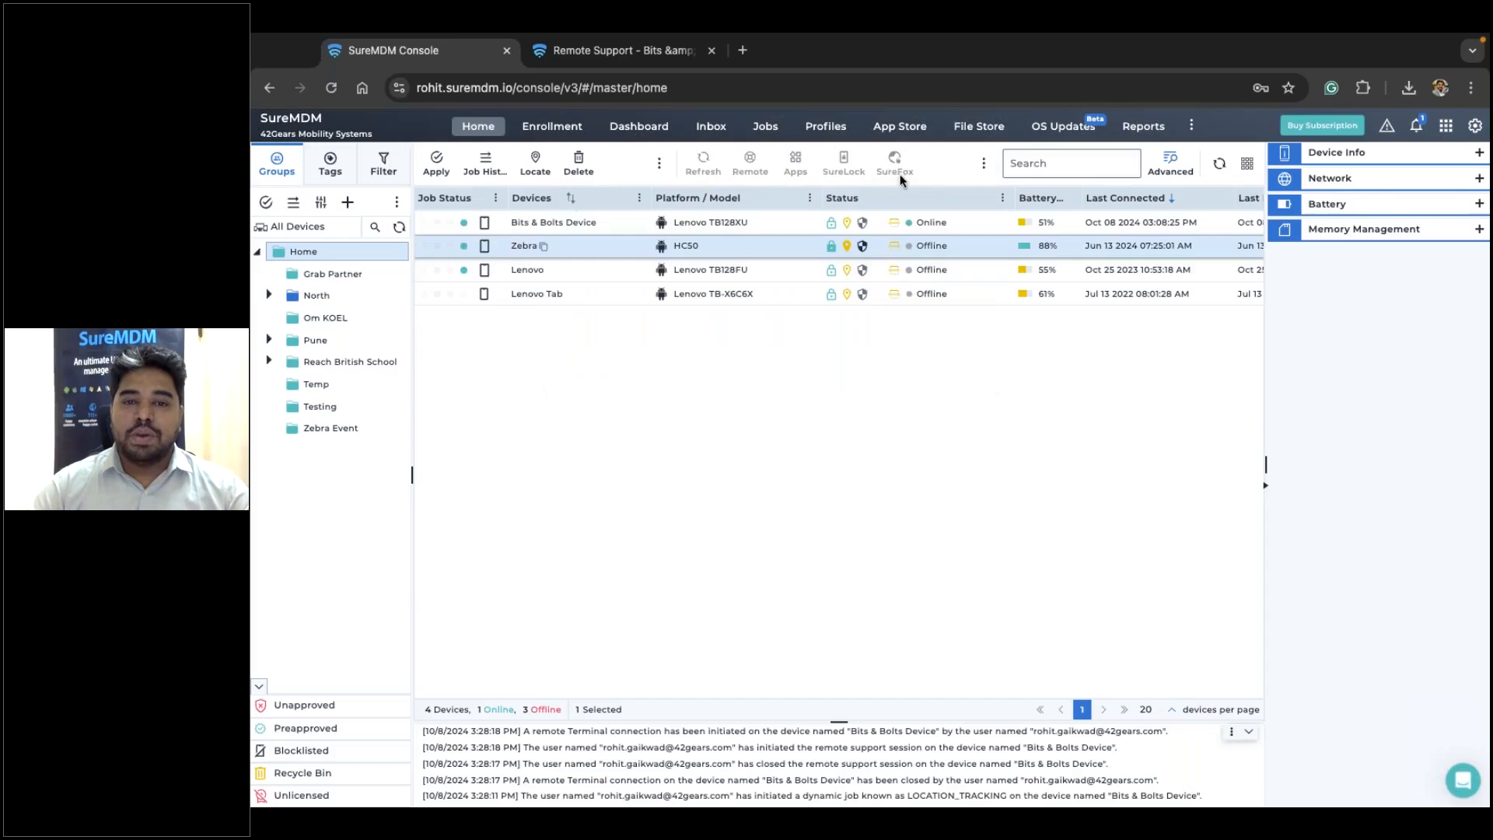
left_click(982, 165)
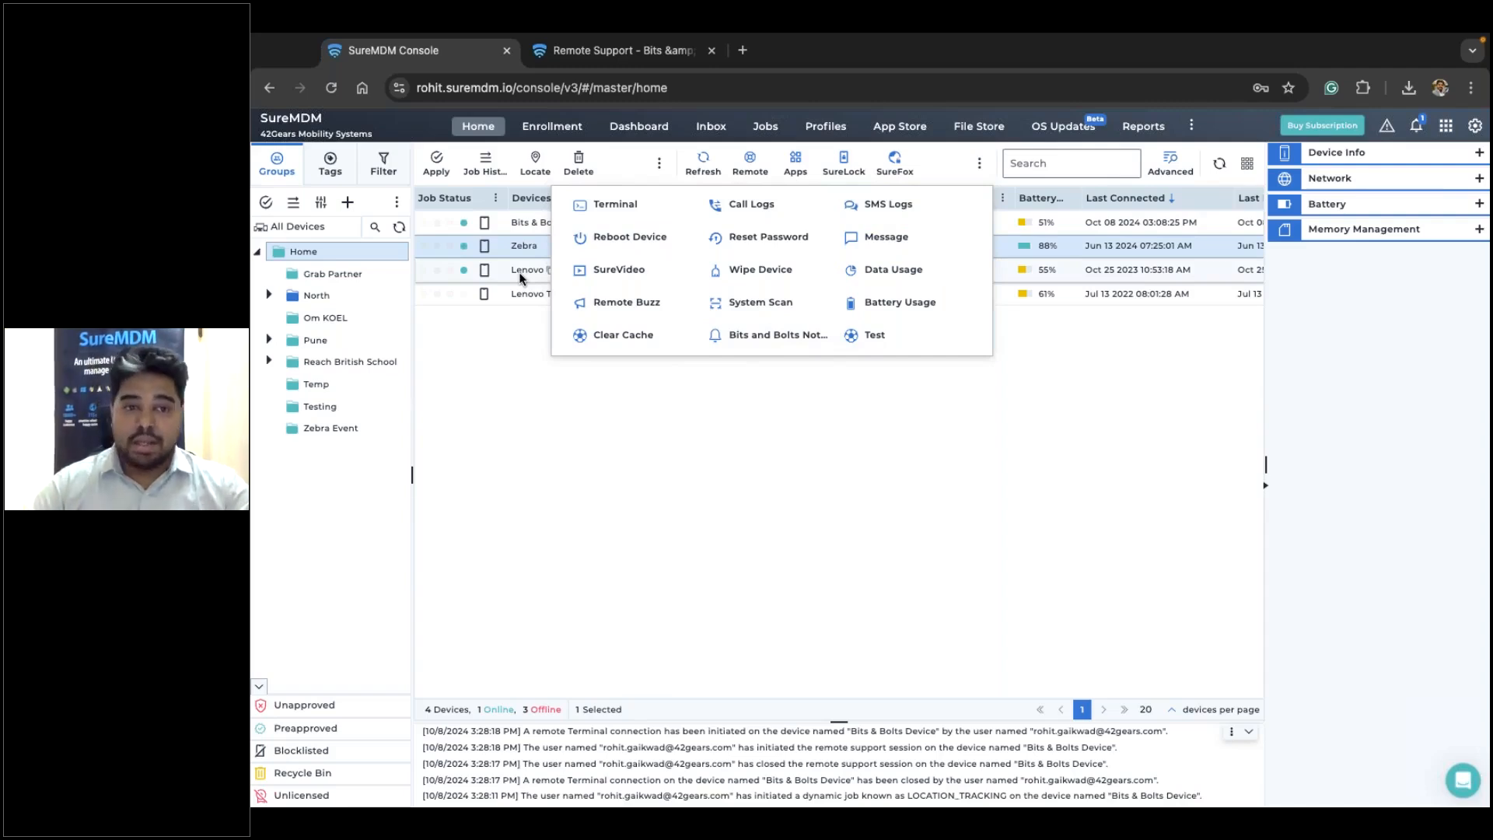
left_click(632, 457)
left_click(553, 226)
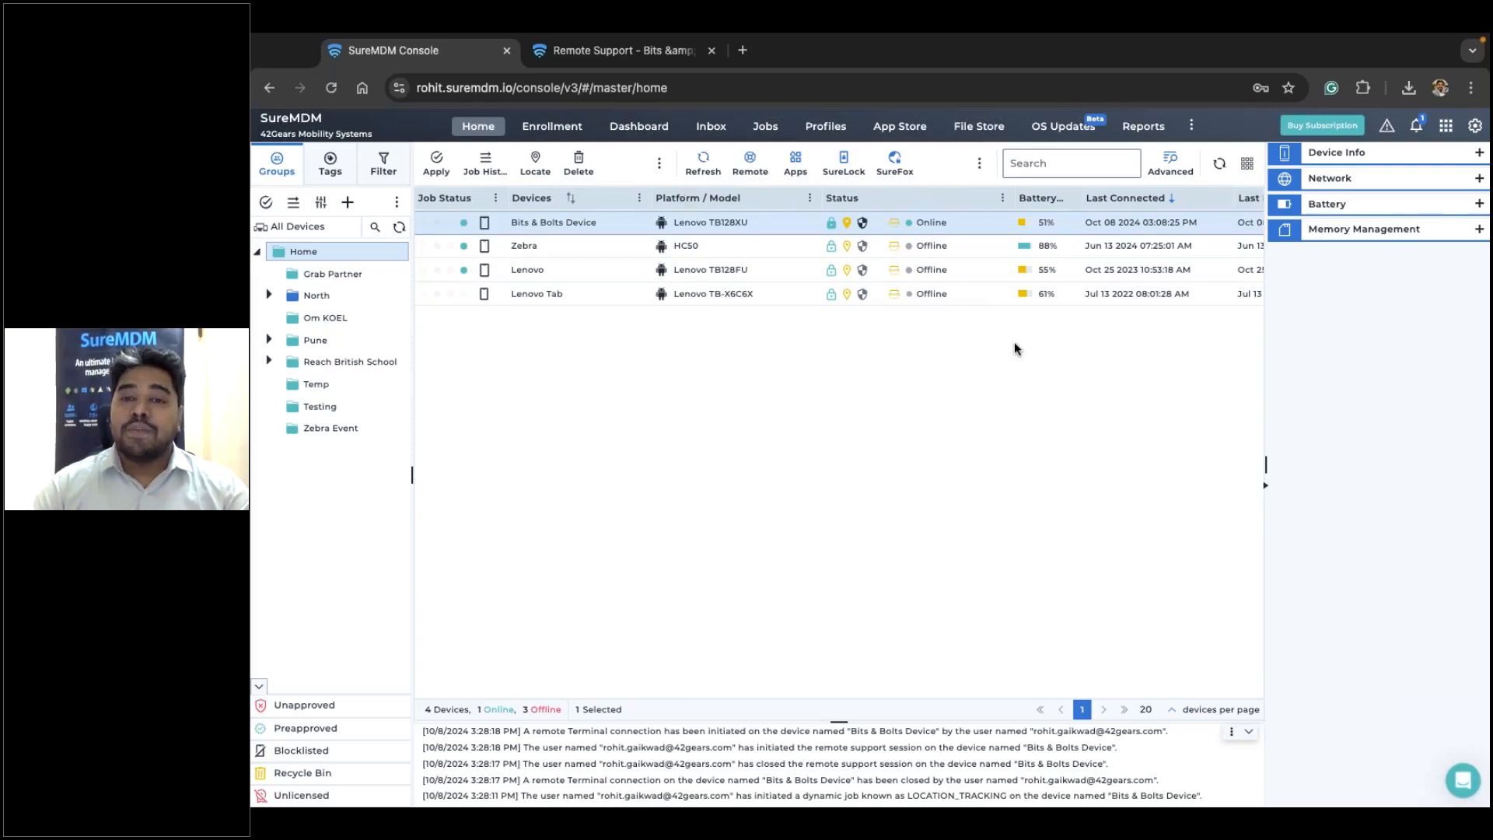
left_click(979, 163)
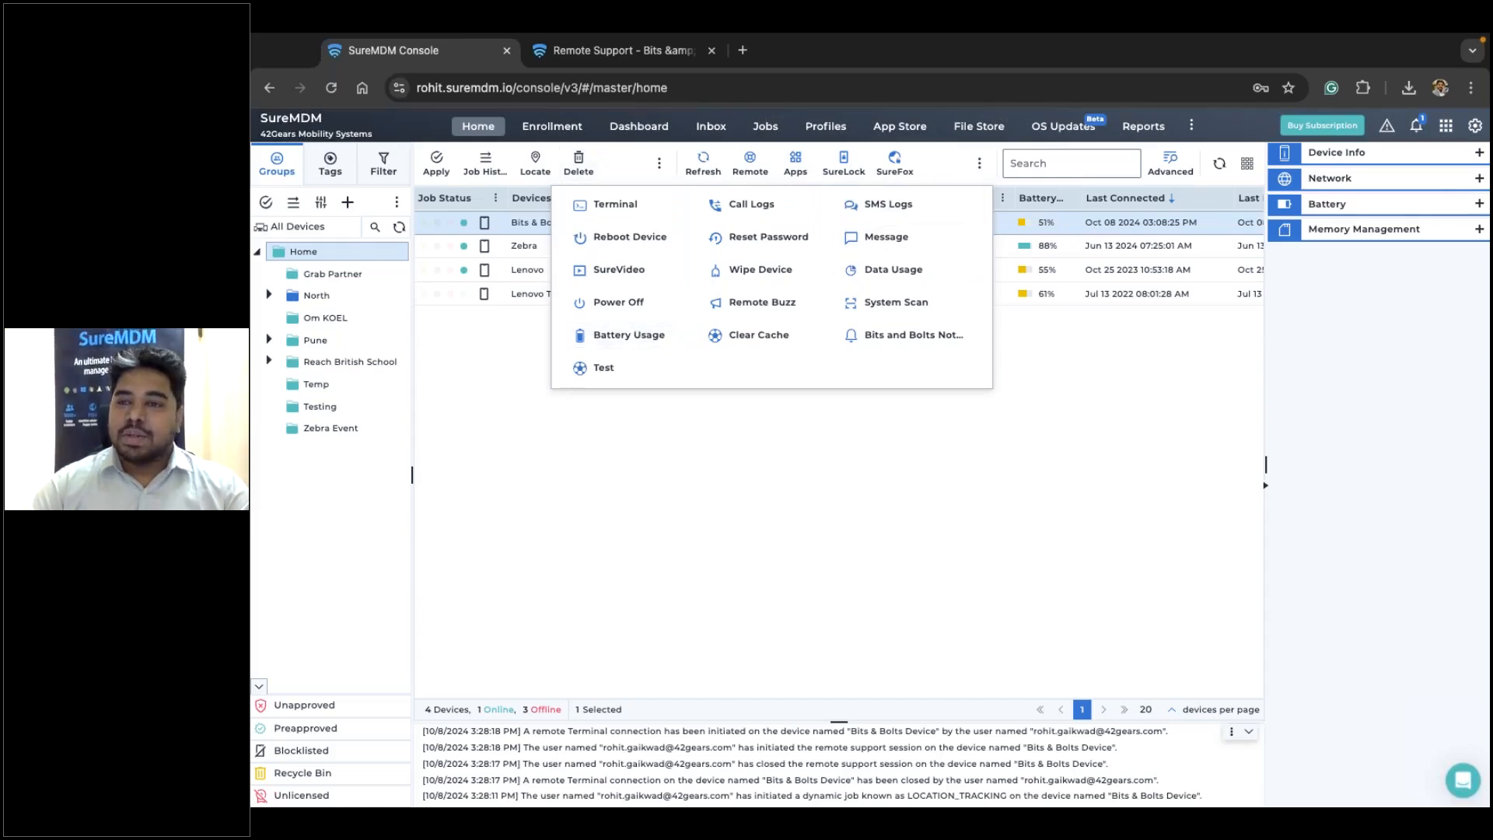
Open the Customize Toolbar page under Customize Settings in the account settings
left_click(1476, 127)
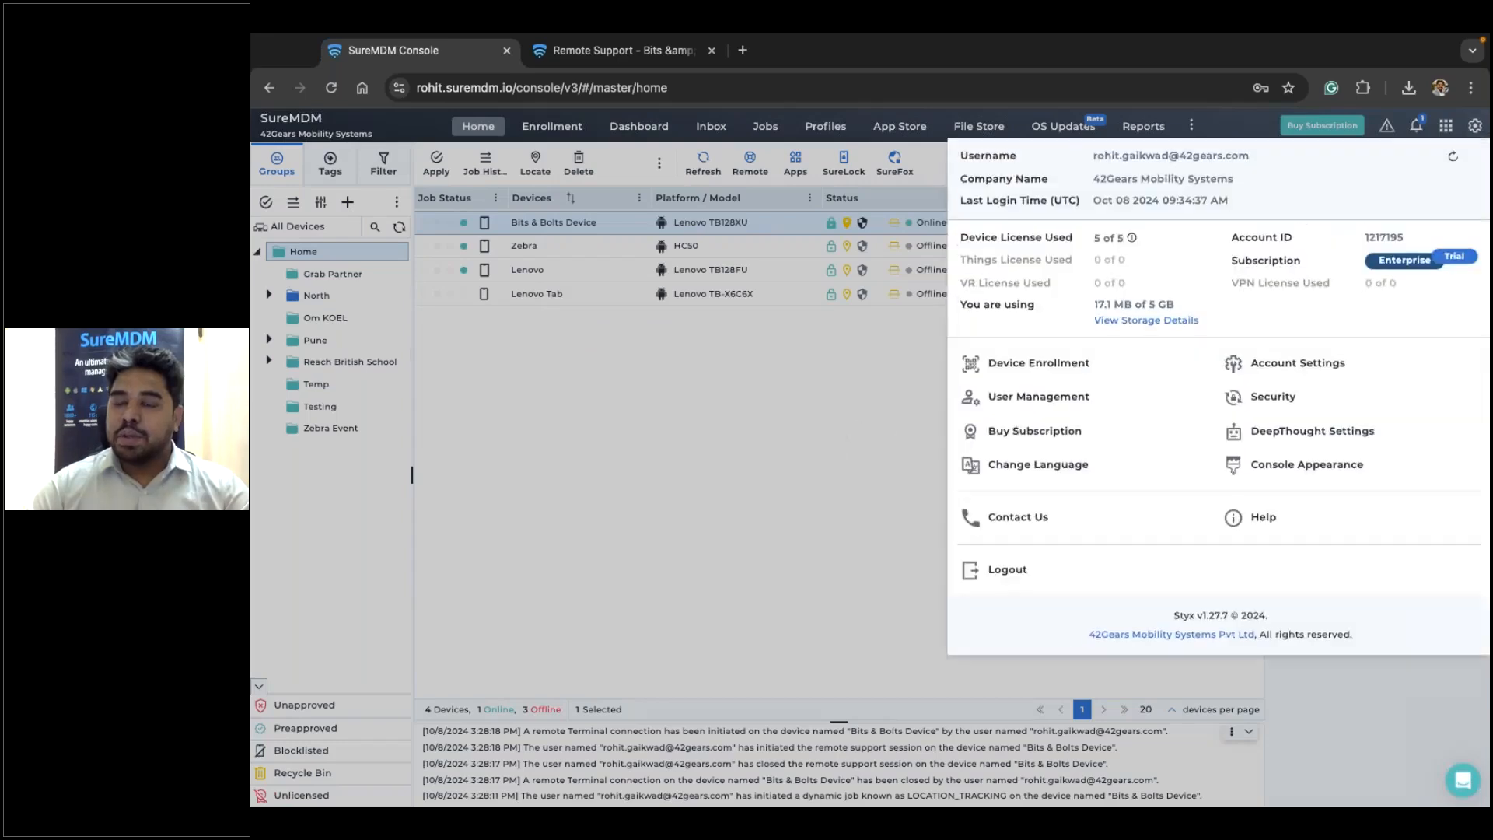
left_click(1290, 364)
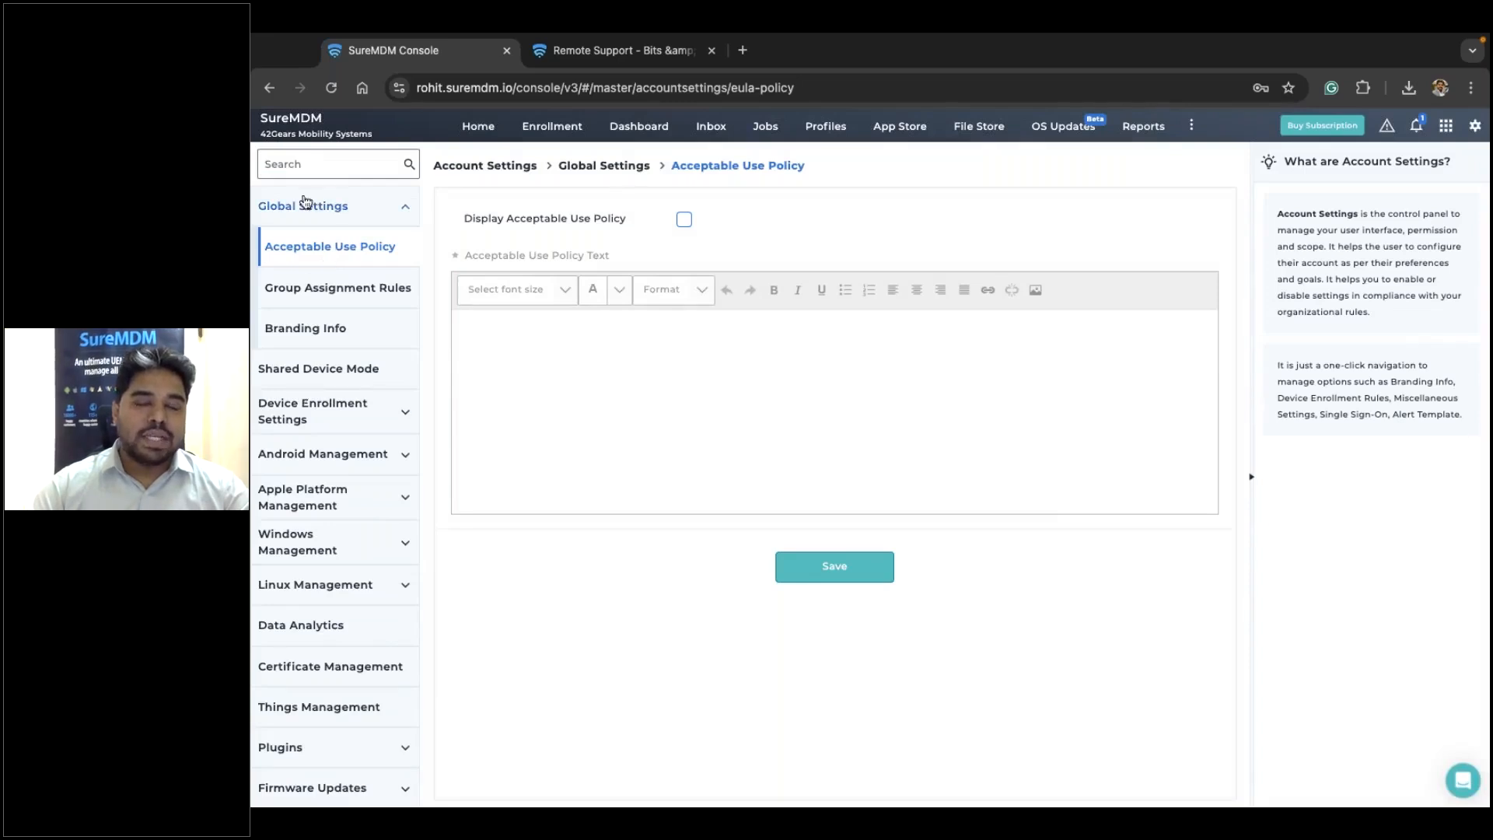
scroll(332, 496, "down", 5)
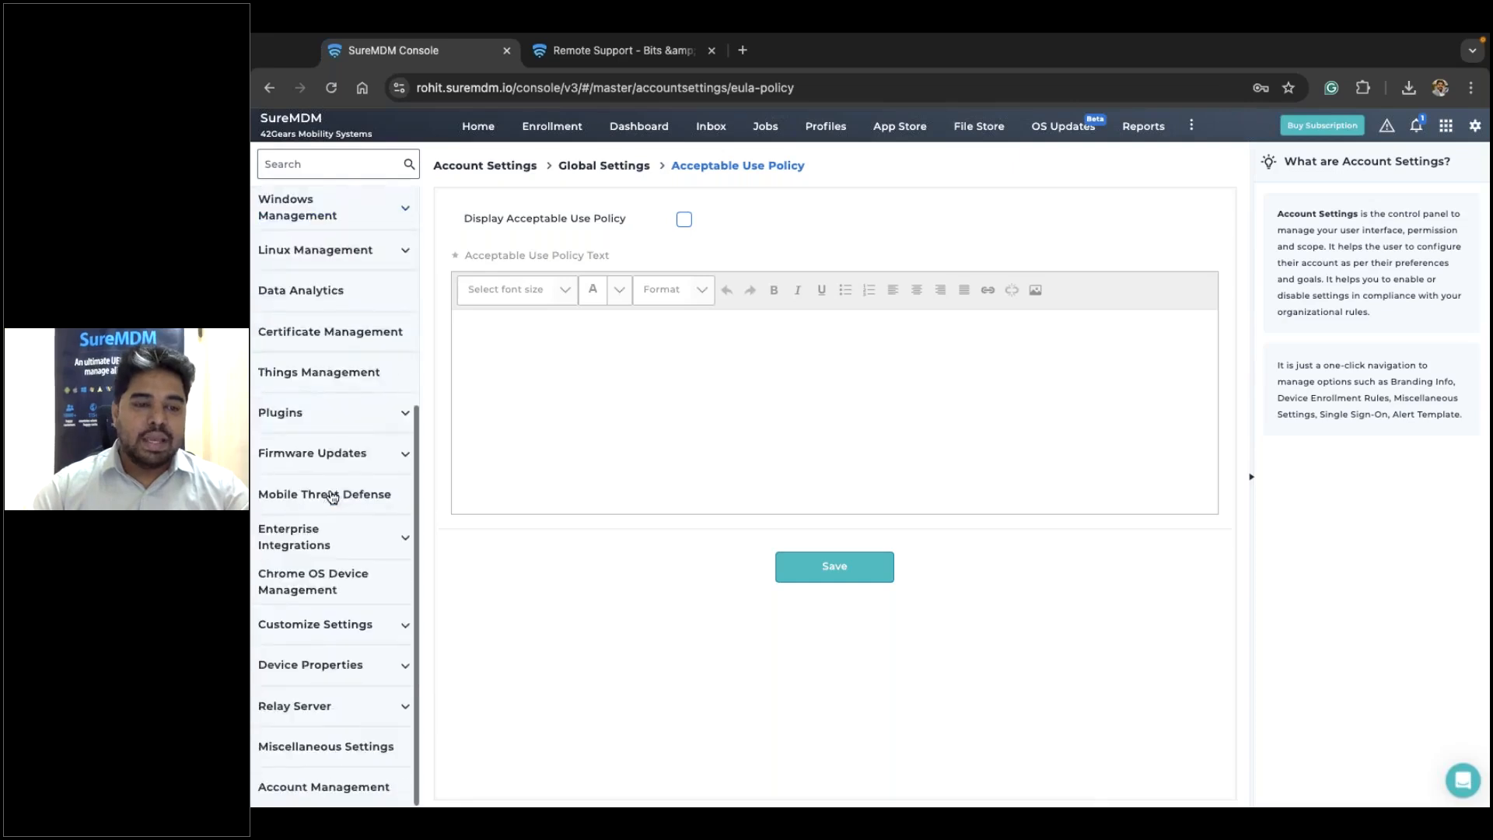
left_click(345, 632)
scroll(345, 632, "down", 2)
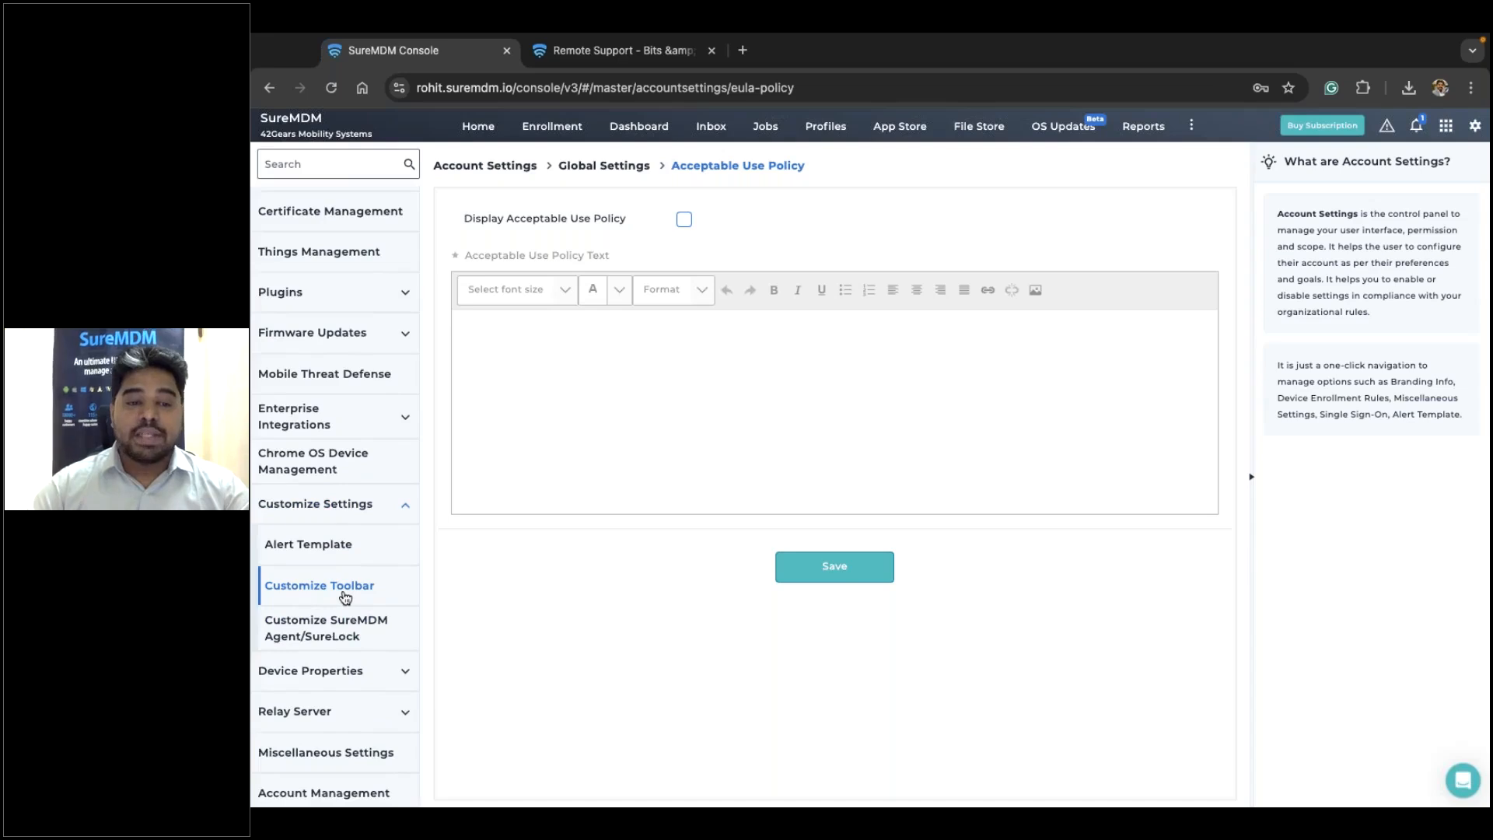
left_click(345, 597)
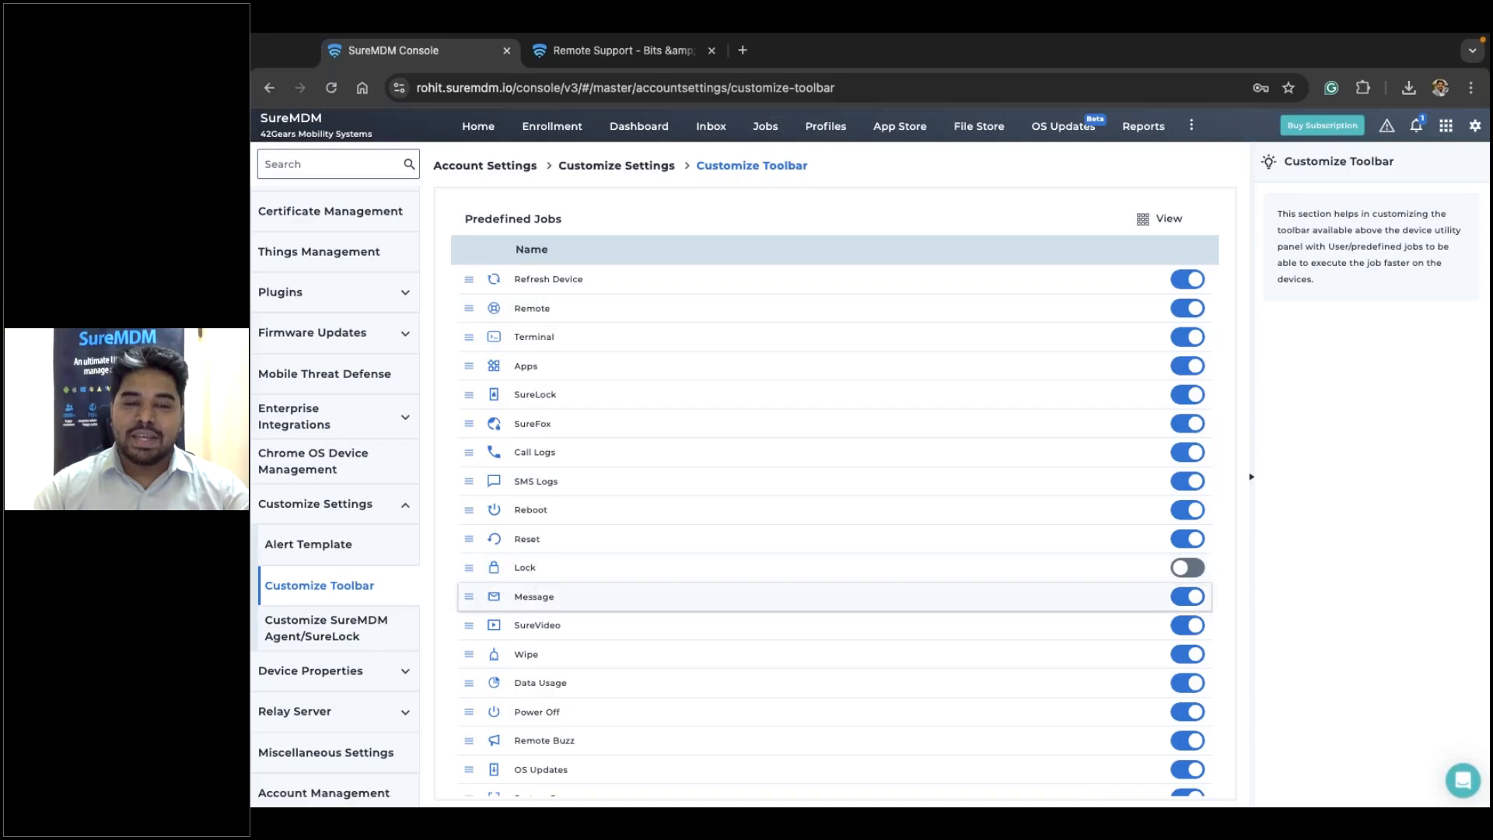
Disable the predefined toolbar jobs Refresh Device, Terminal, SureFox, Call Logs and SMS Logs
scroll(532, 574, "down", 3)
scroll(532, 587, "down", 1)
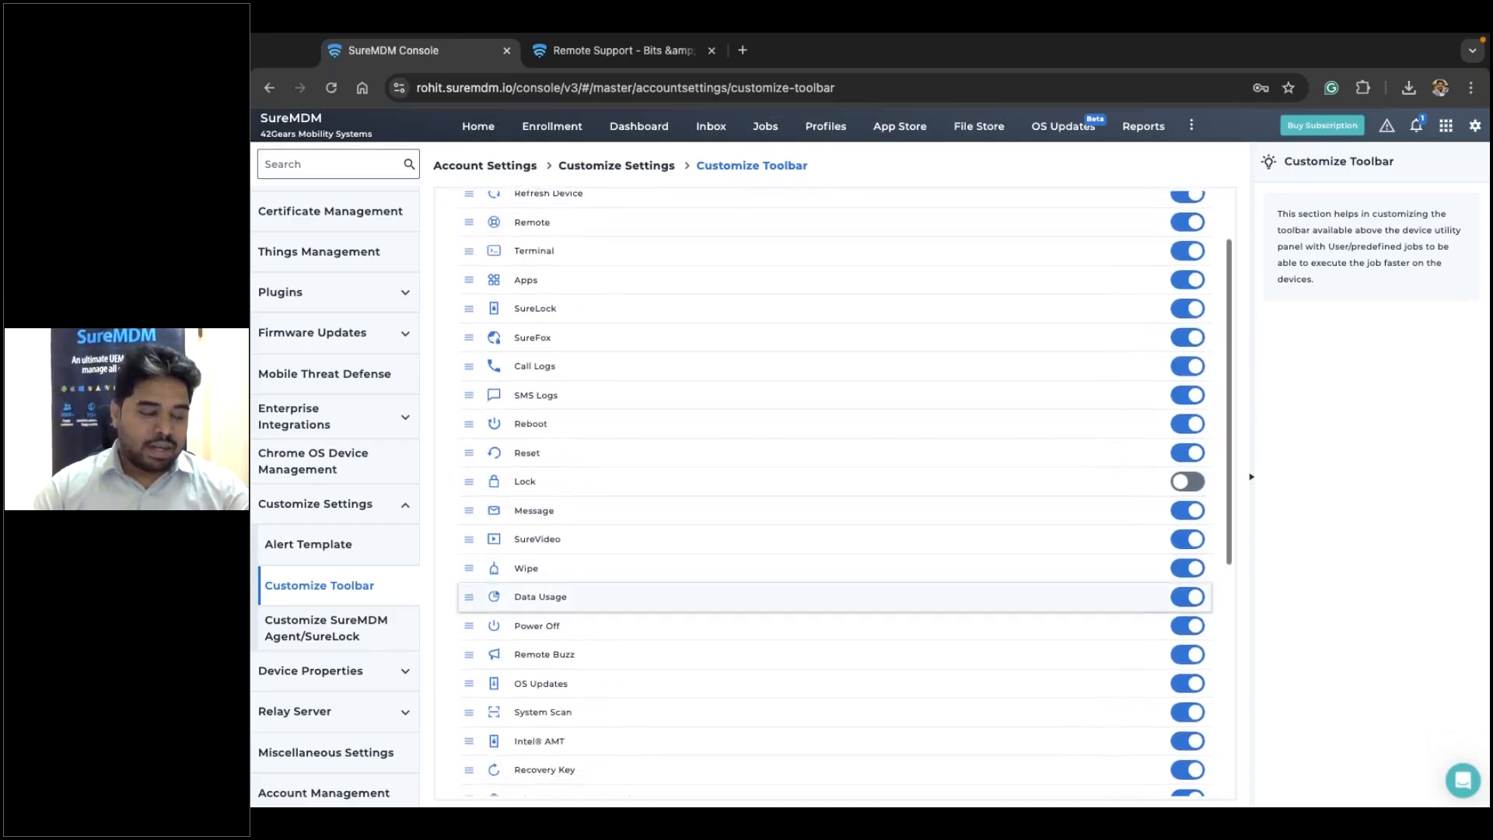
scroll(532, 591, "up", 4)
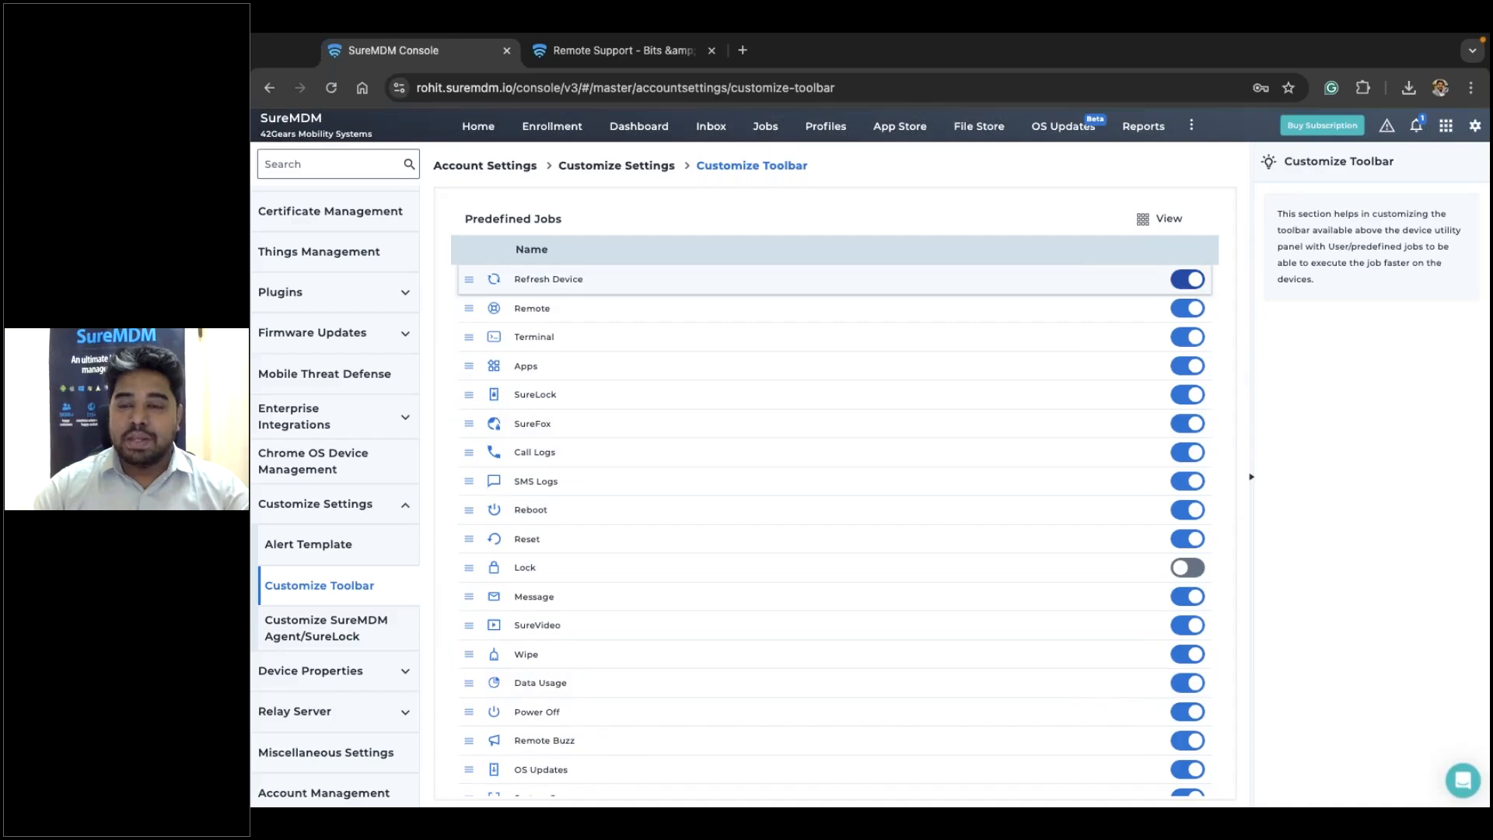
left_click(1187, 279)
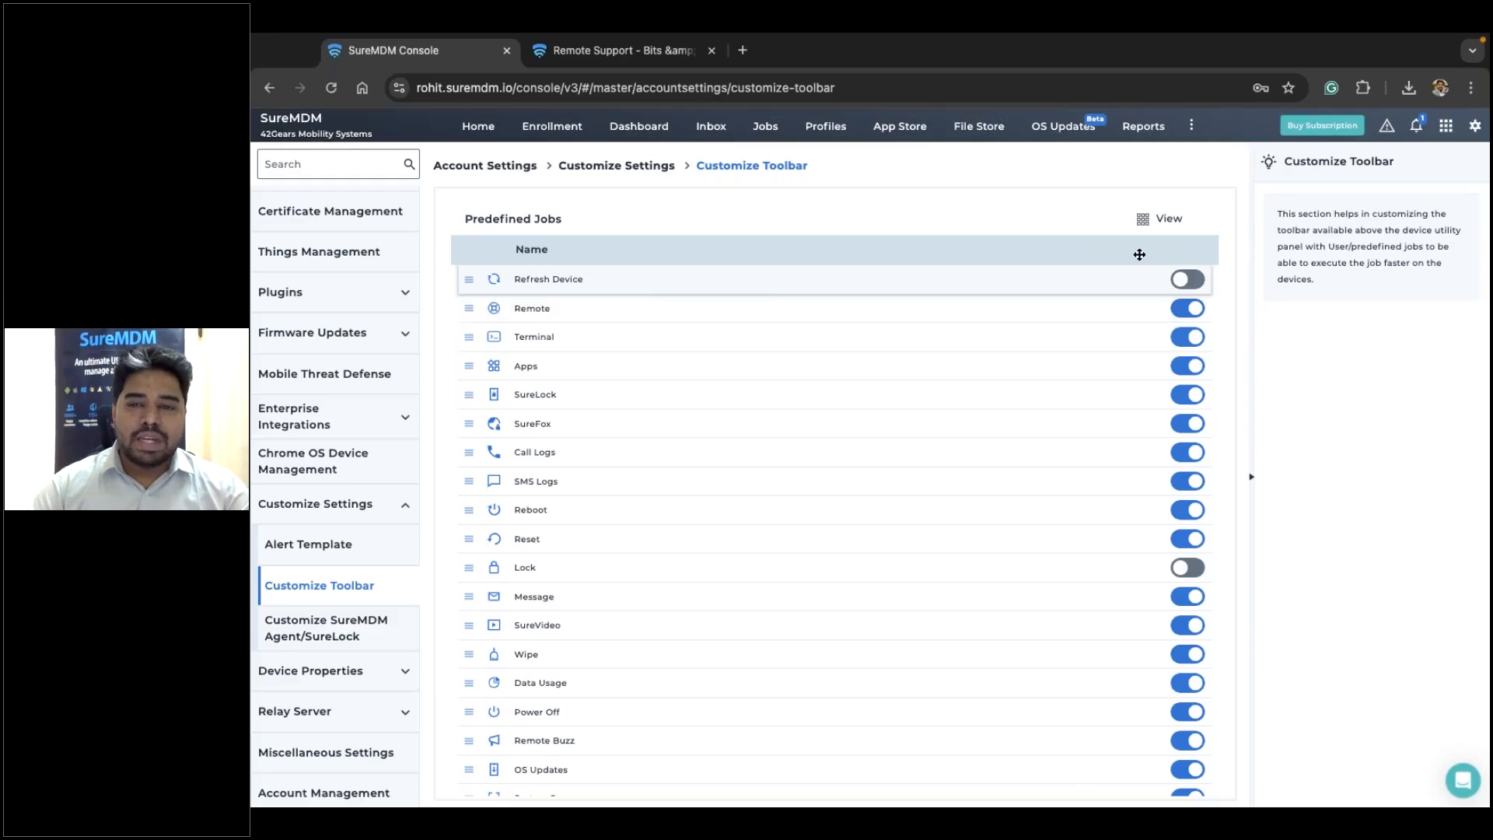
left_click(1186, 340)
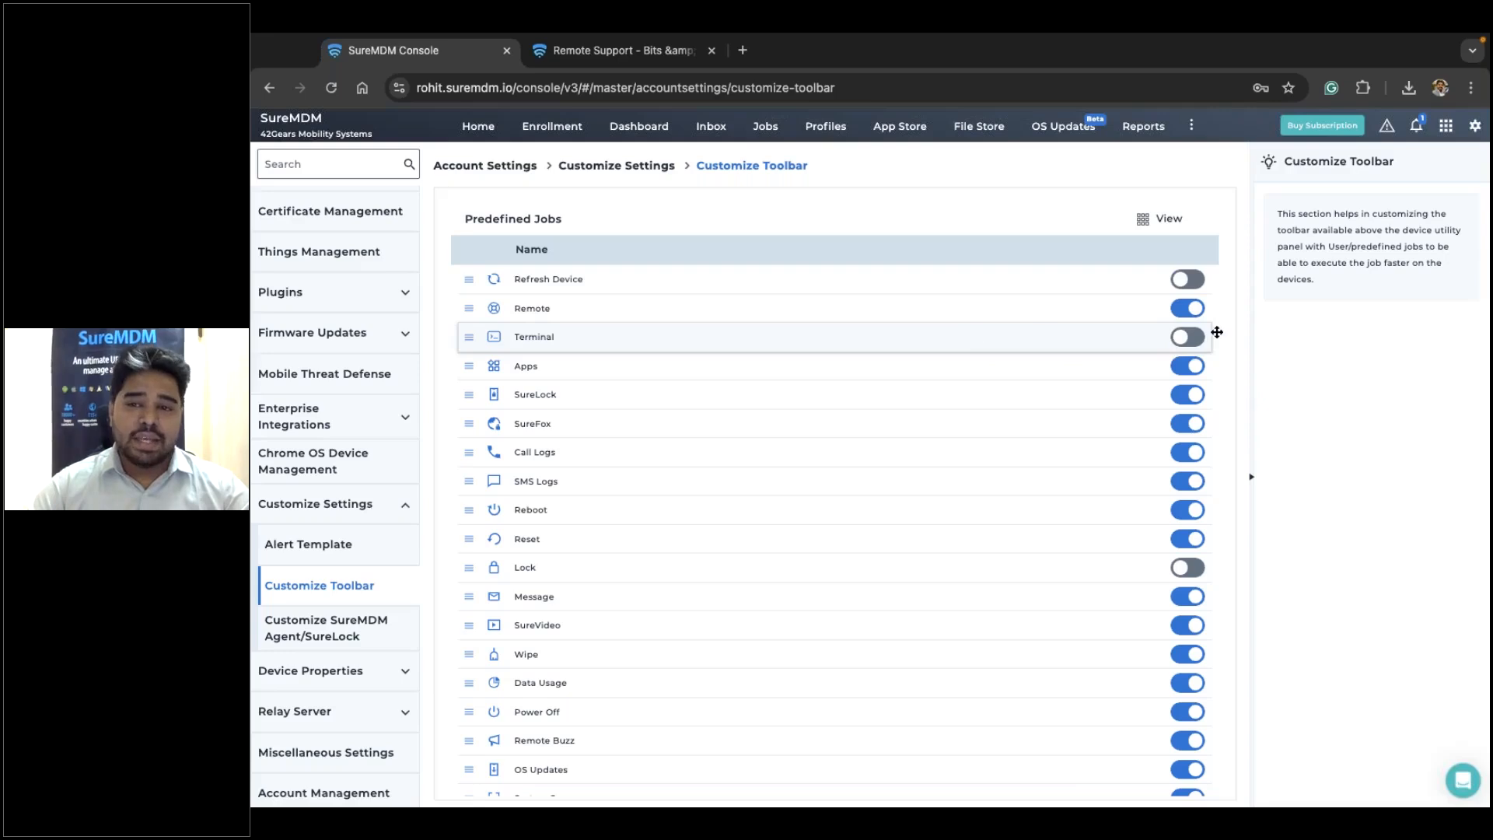
left_click(1188, 426)
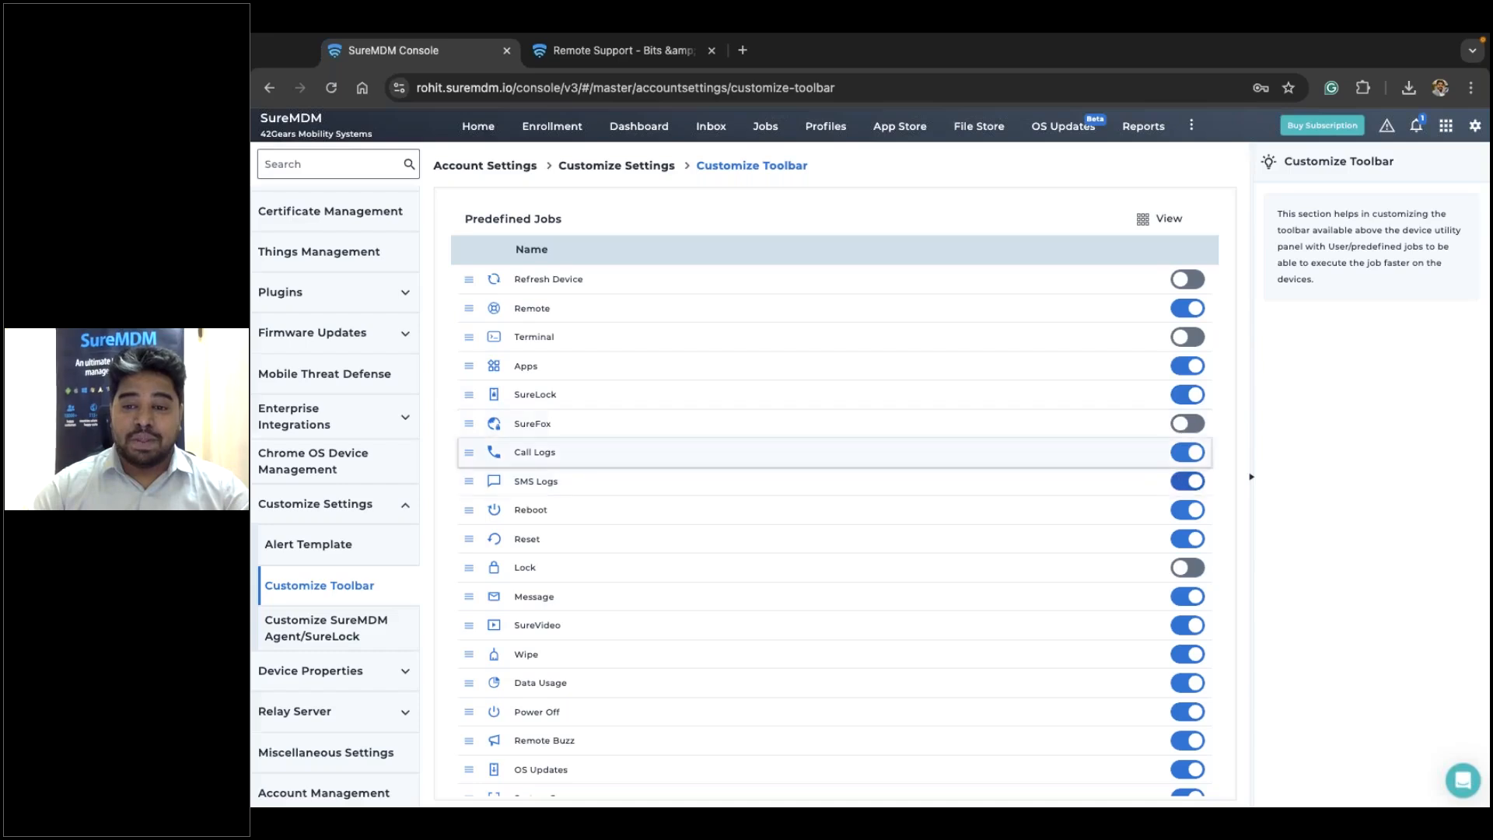
left_click(1193, 458)
left_click(1190, 483)
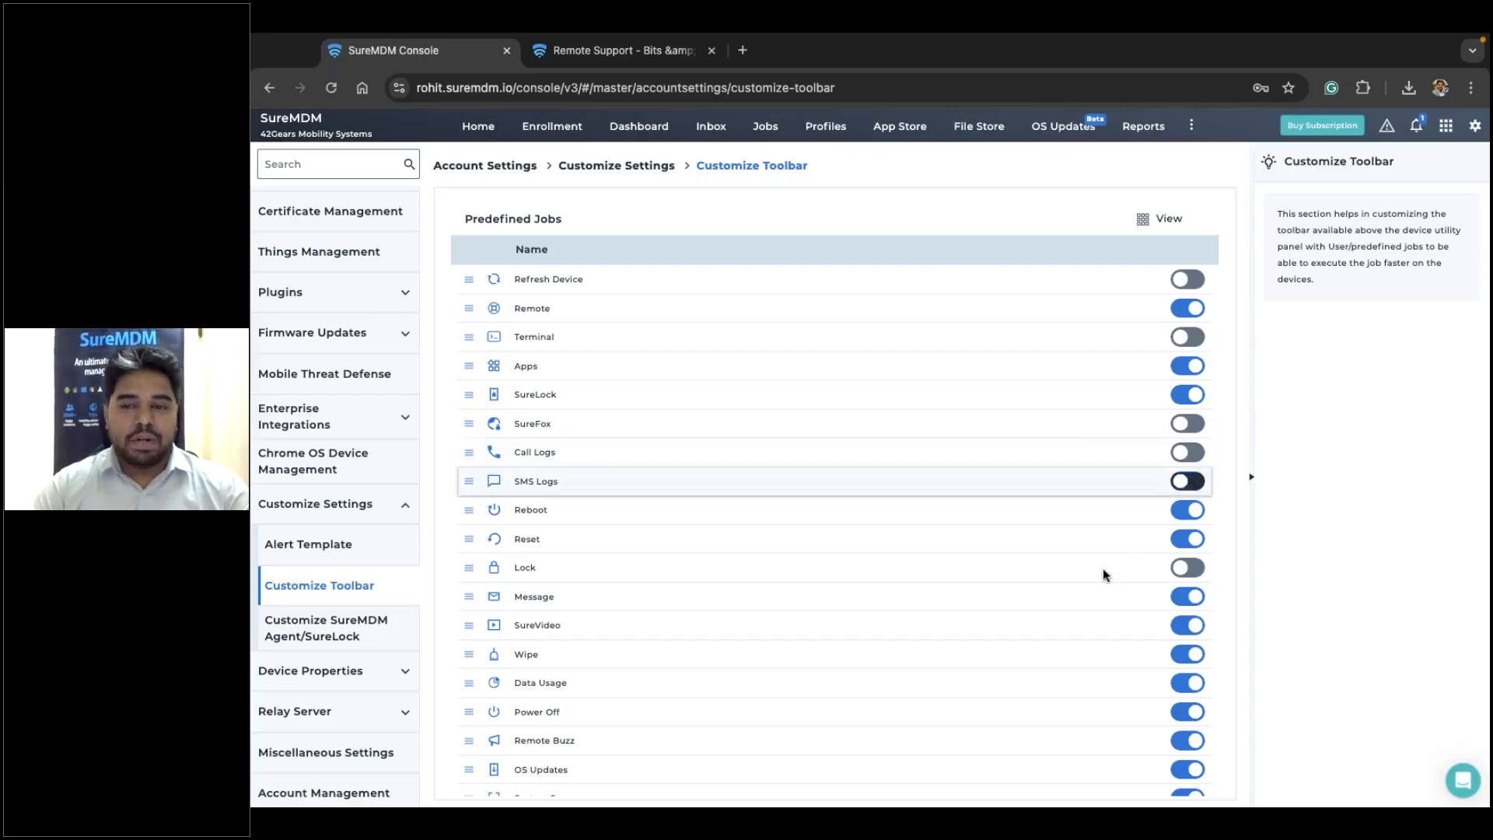
View the form for adding a user-defined toolbar job and close it without adding one
scroll(1103, 567, "down", 5)
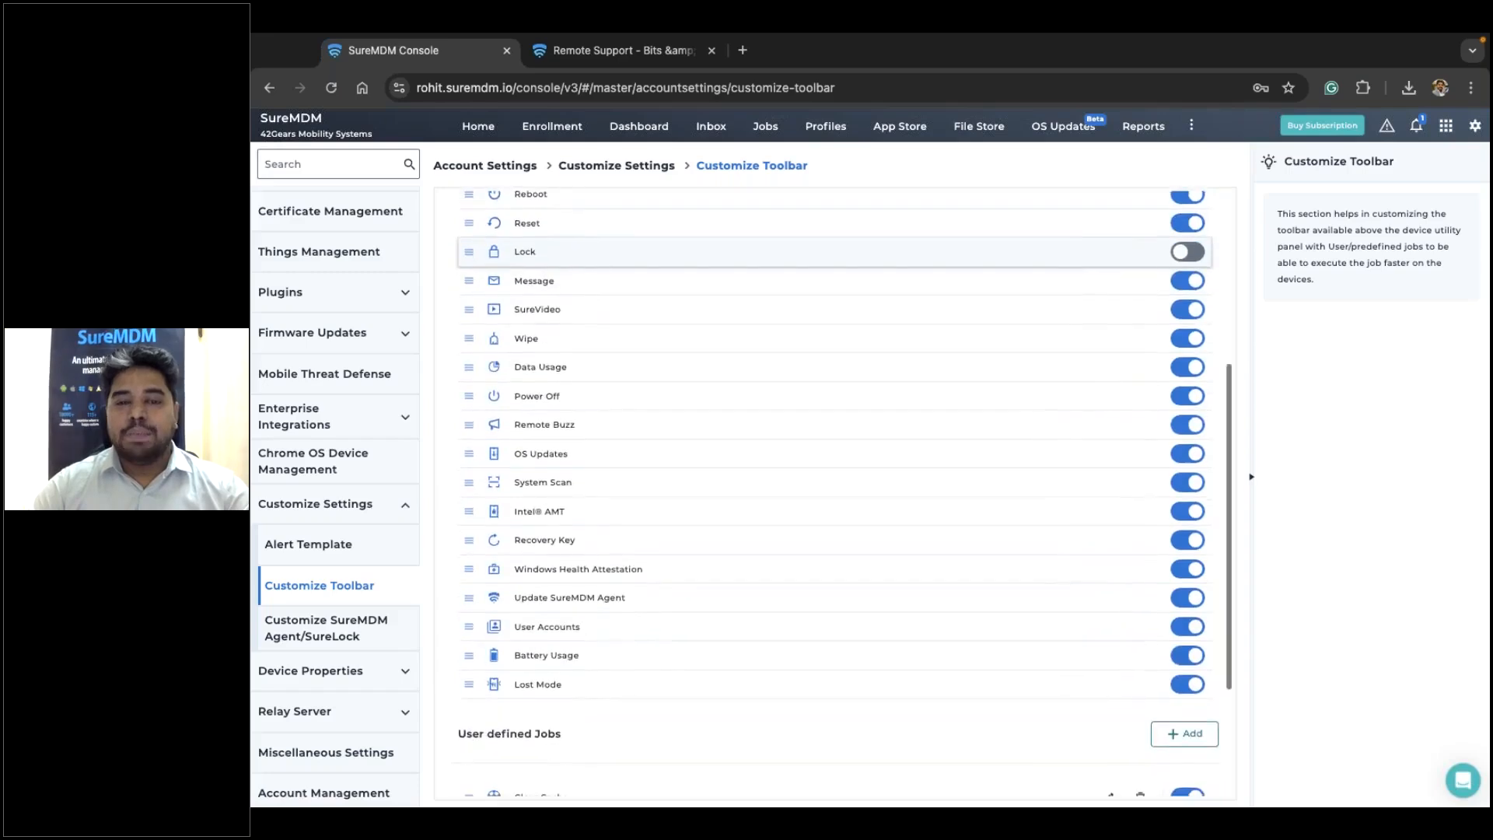
scroll(1098, 574, "down", 3)
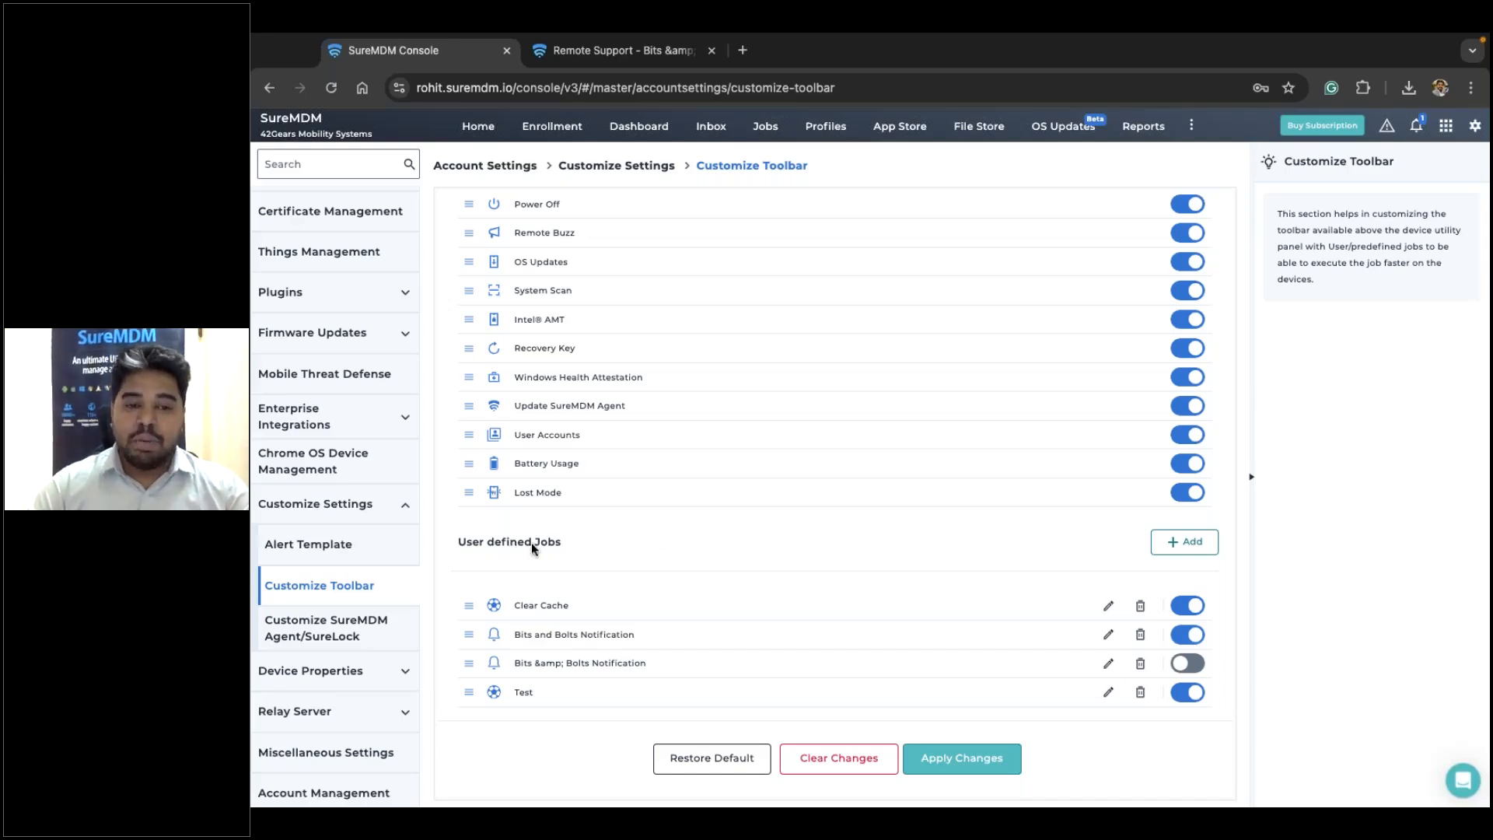
left_click(1194, 547)
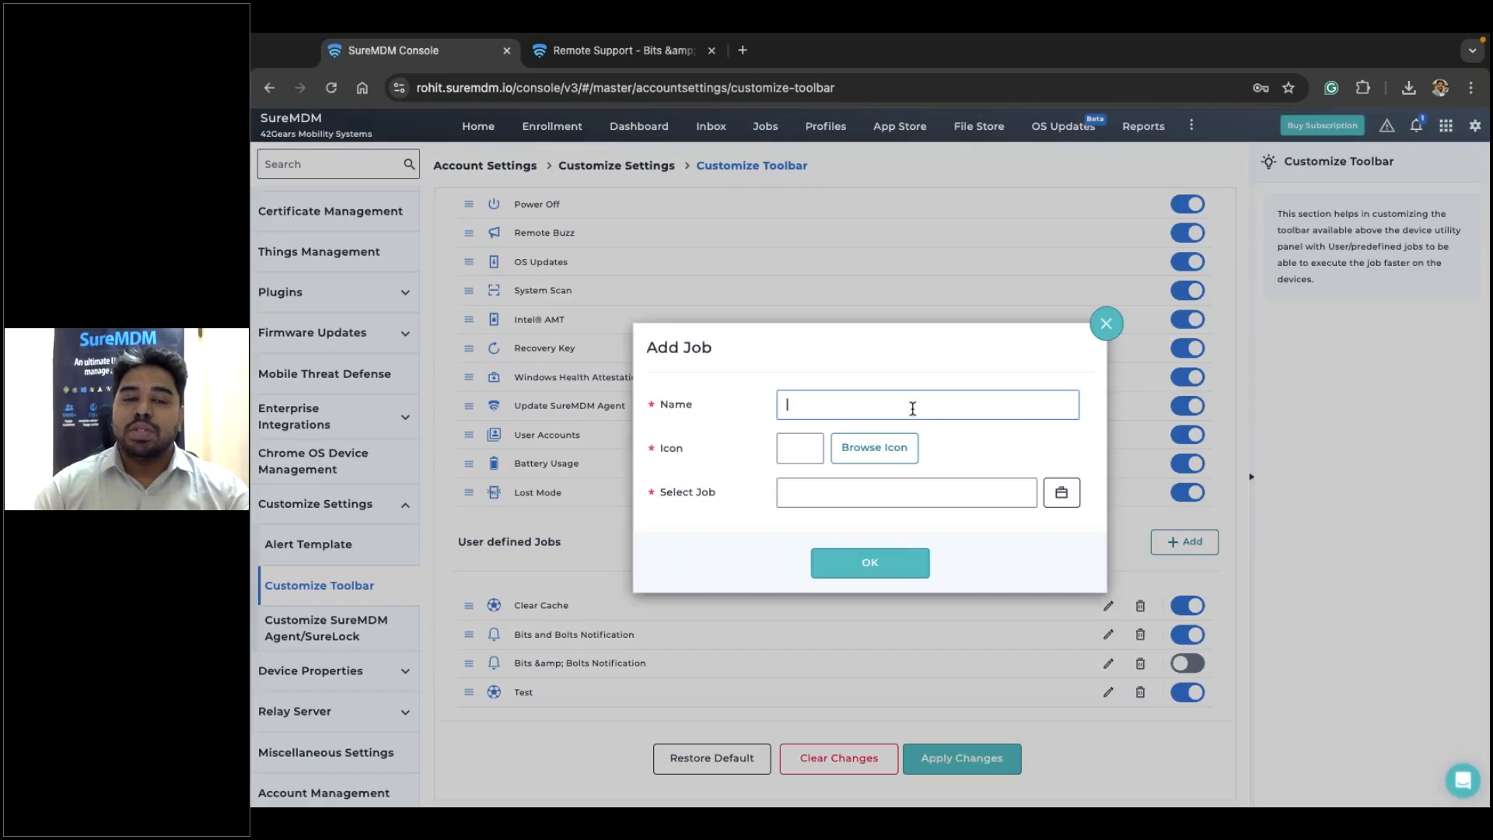
left_click(1106, 322)
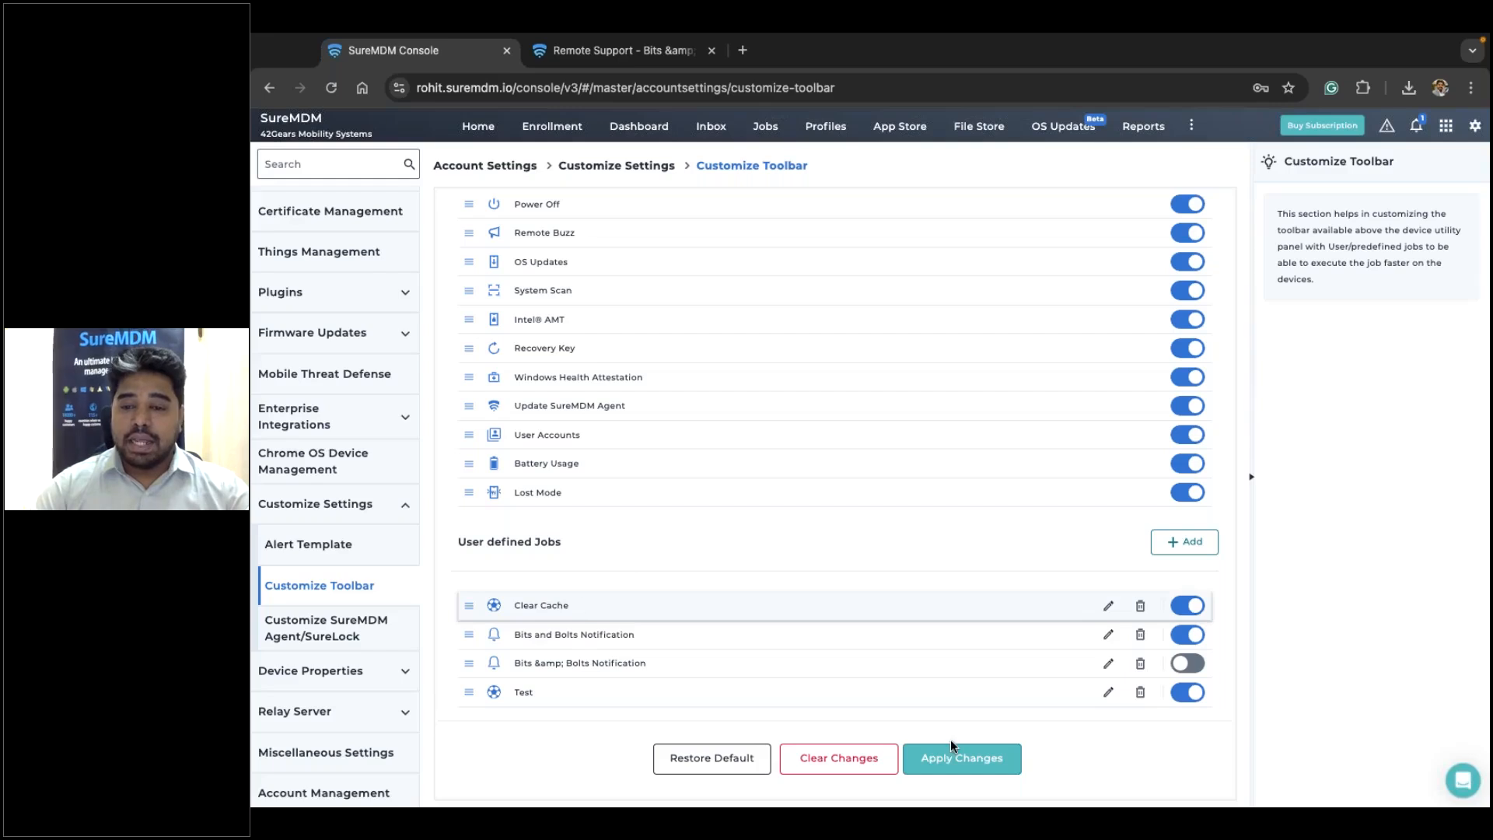
Edit the user-defined Bits and Bolts Notification job and choose the outlined bell as its icon
left_click(1110, 636)
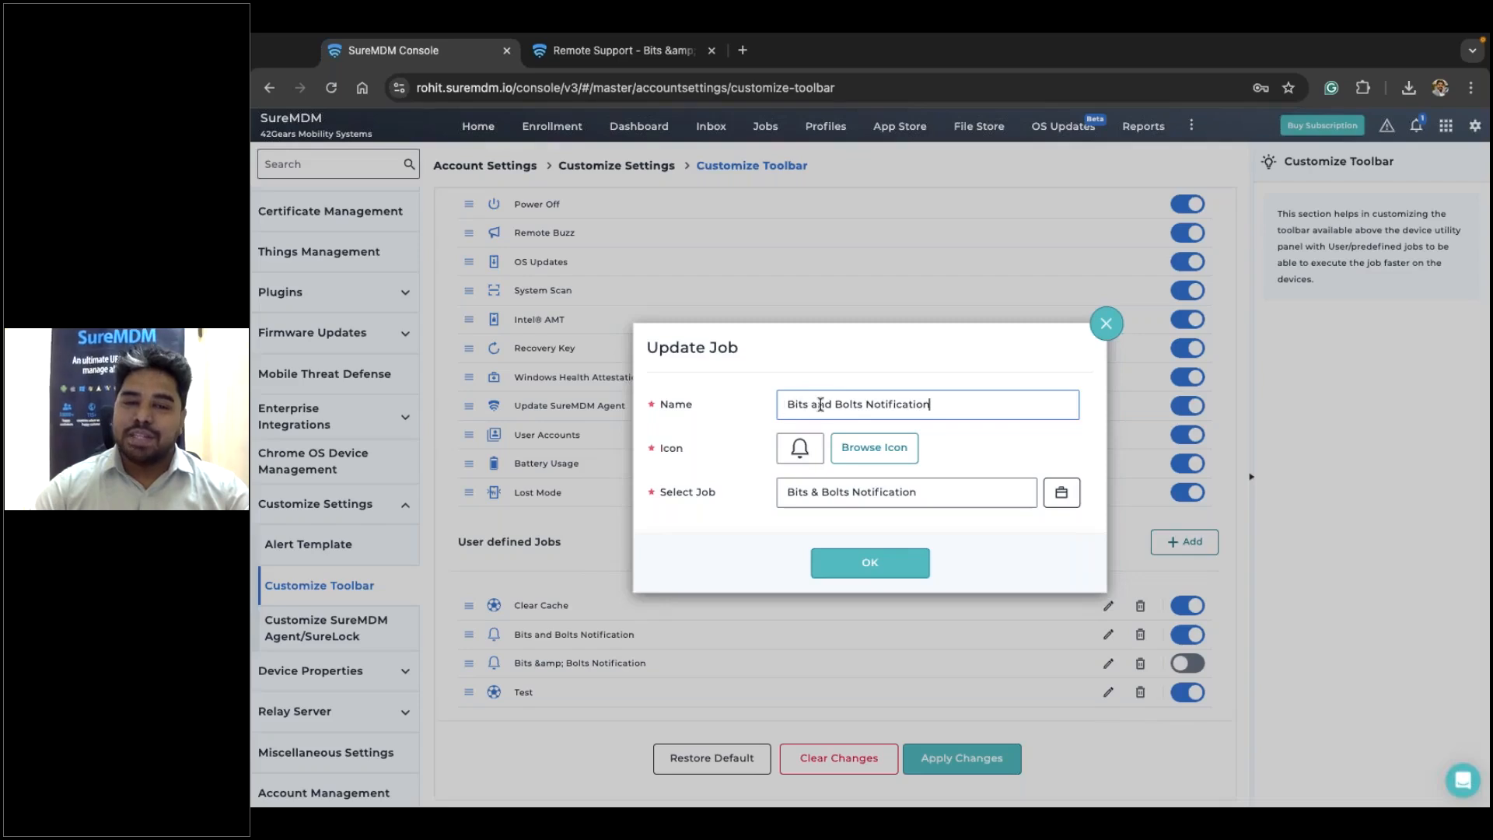
left_click(854, 449)
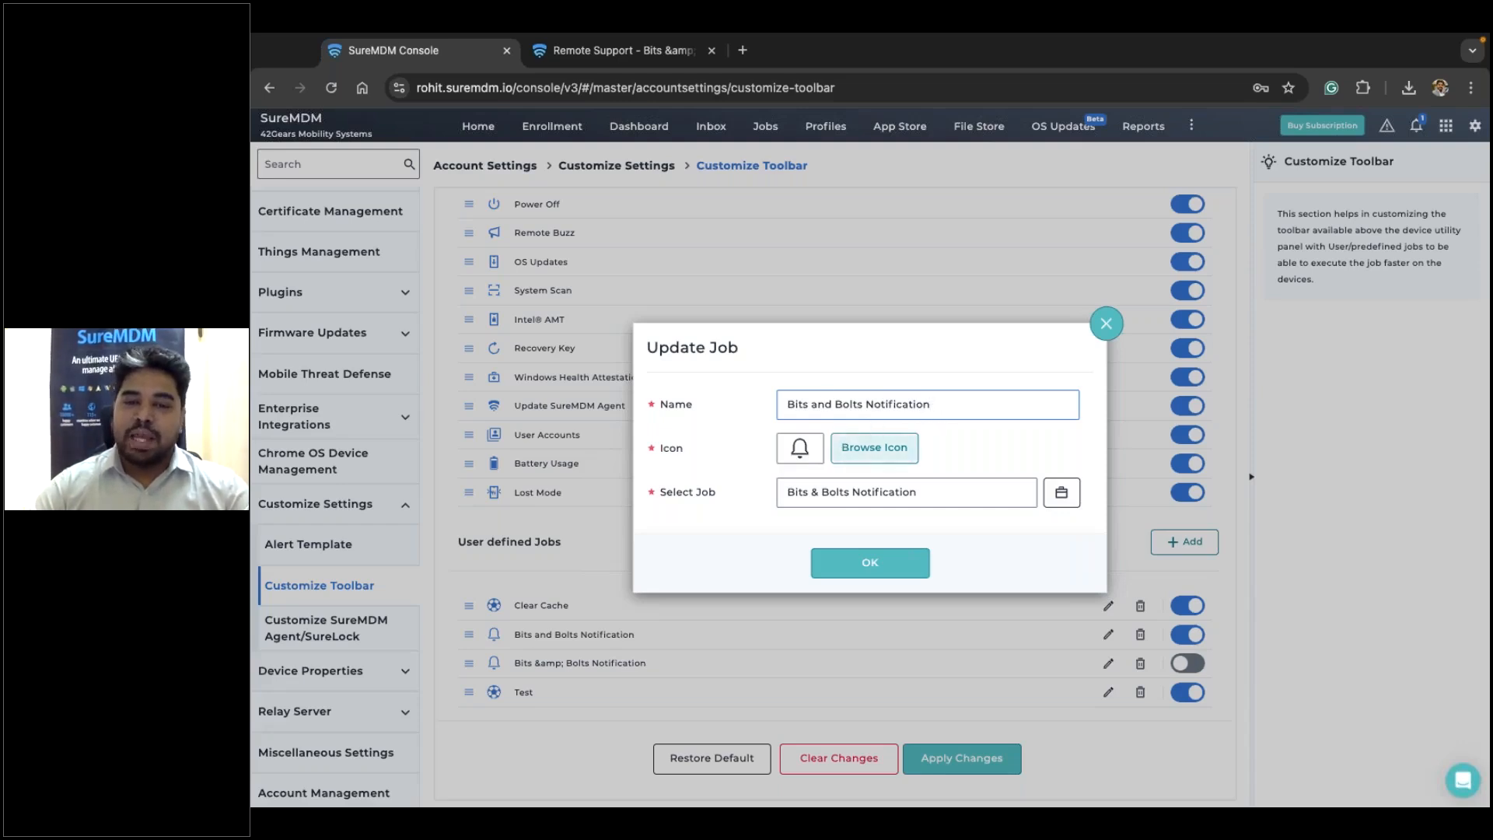
left_click(939, 408)
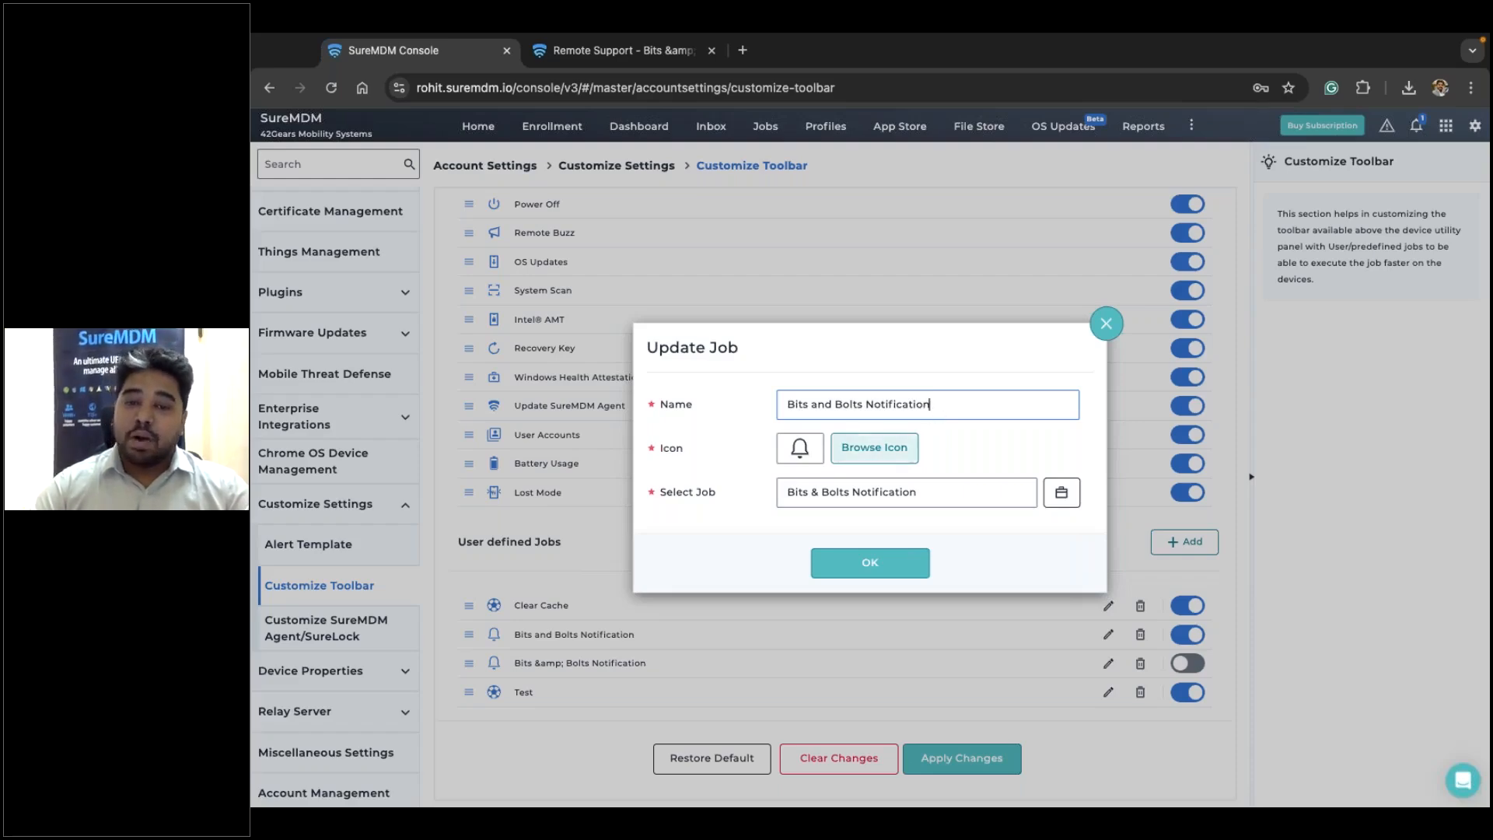
left_click(874, 448)
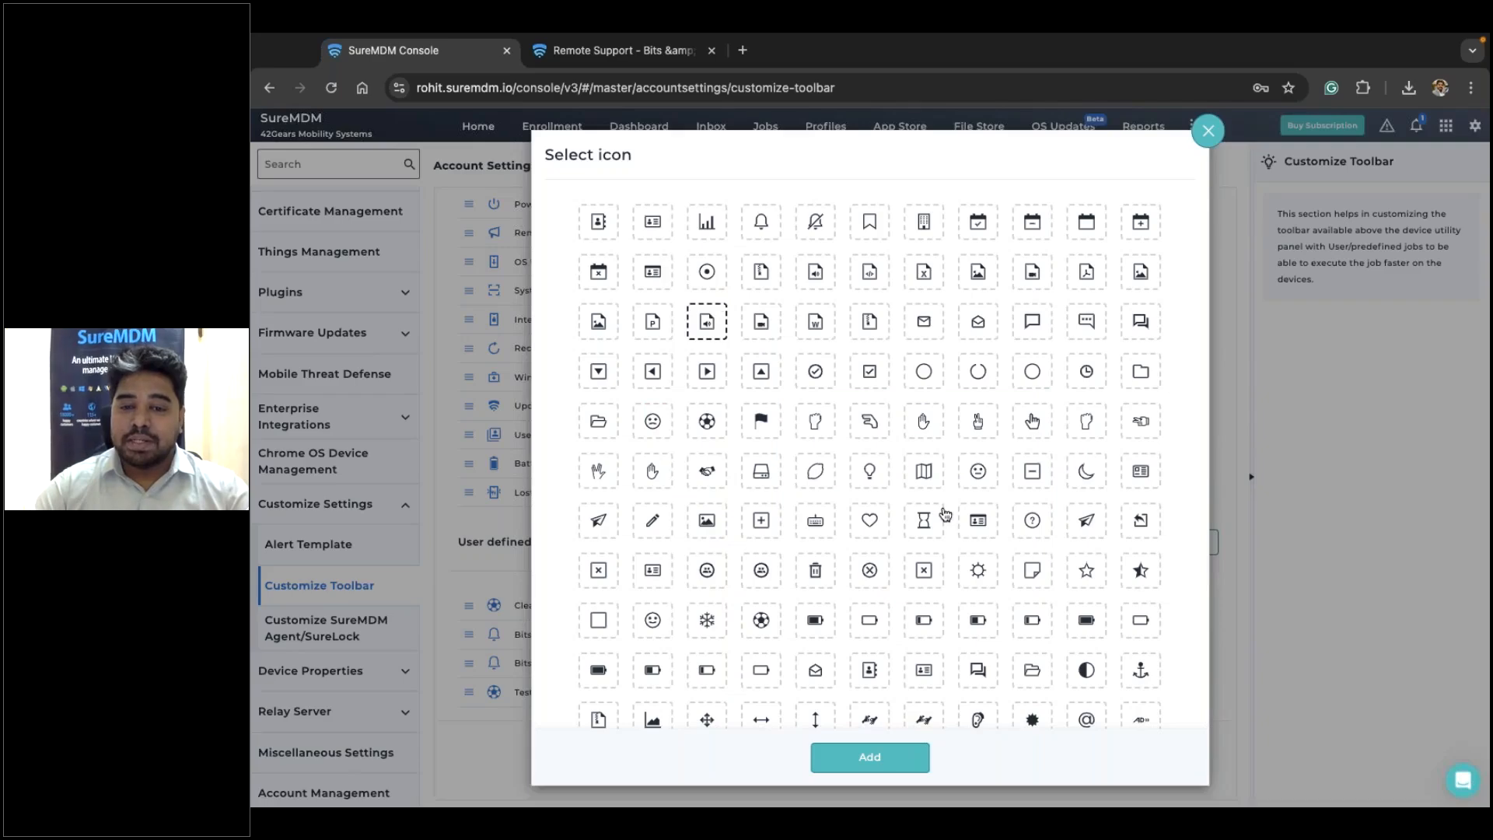
left_click(829, 424)
left_click(915, 471)
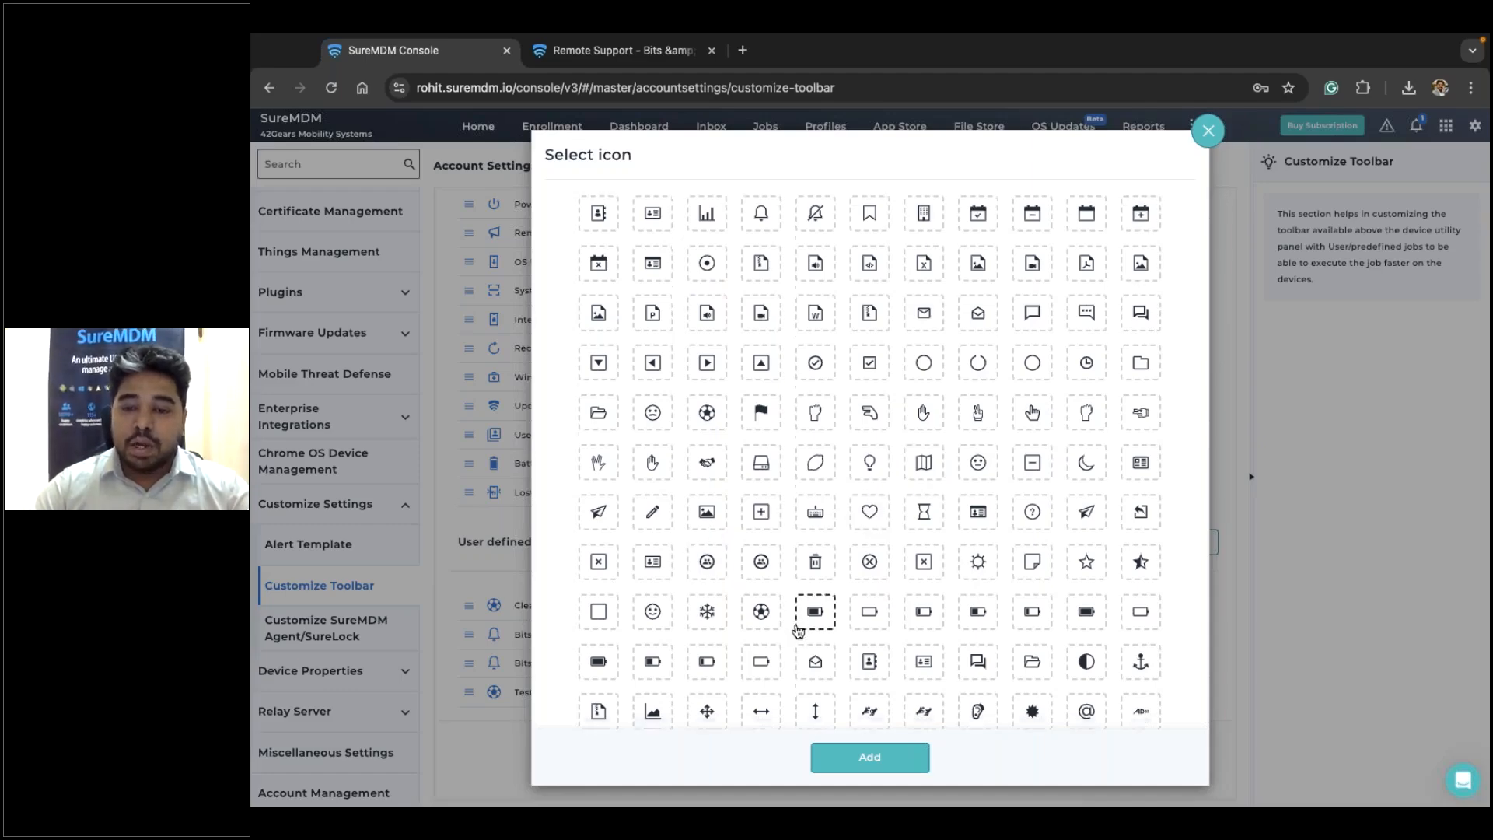
scroll(802, 630, "down", 5)
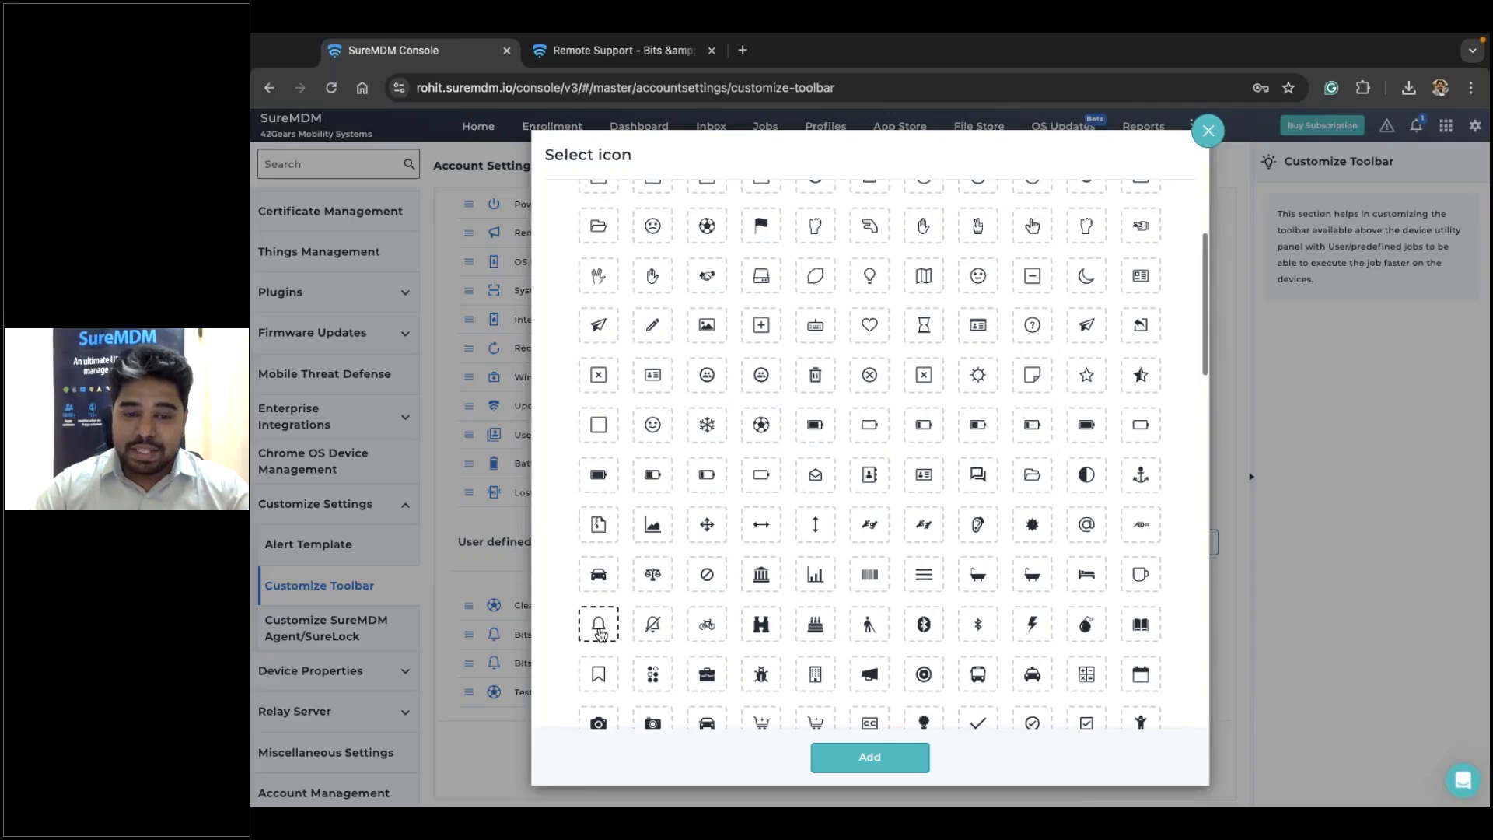
left_click(602, 630)
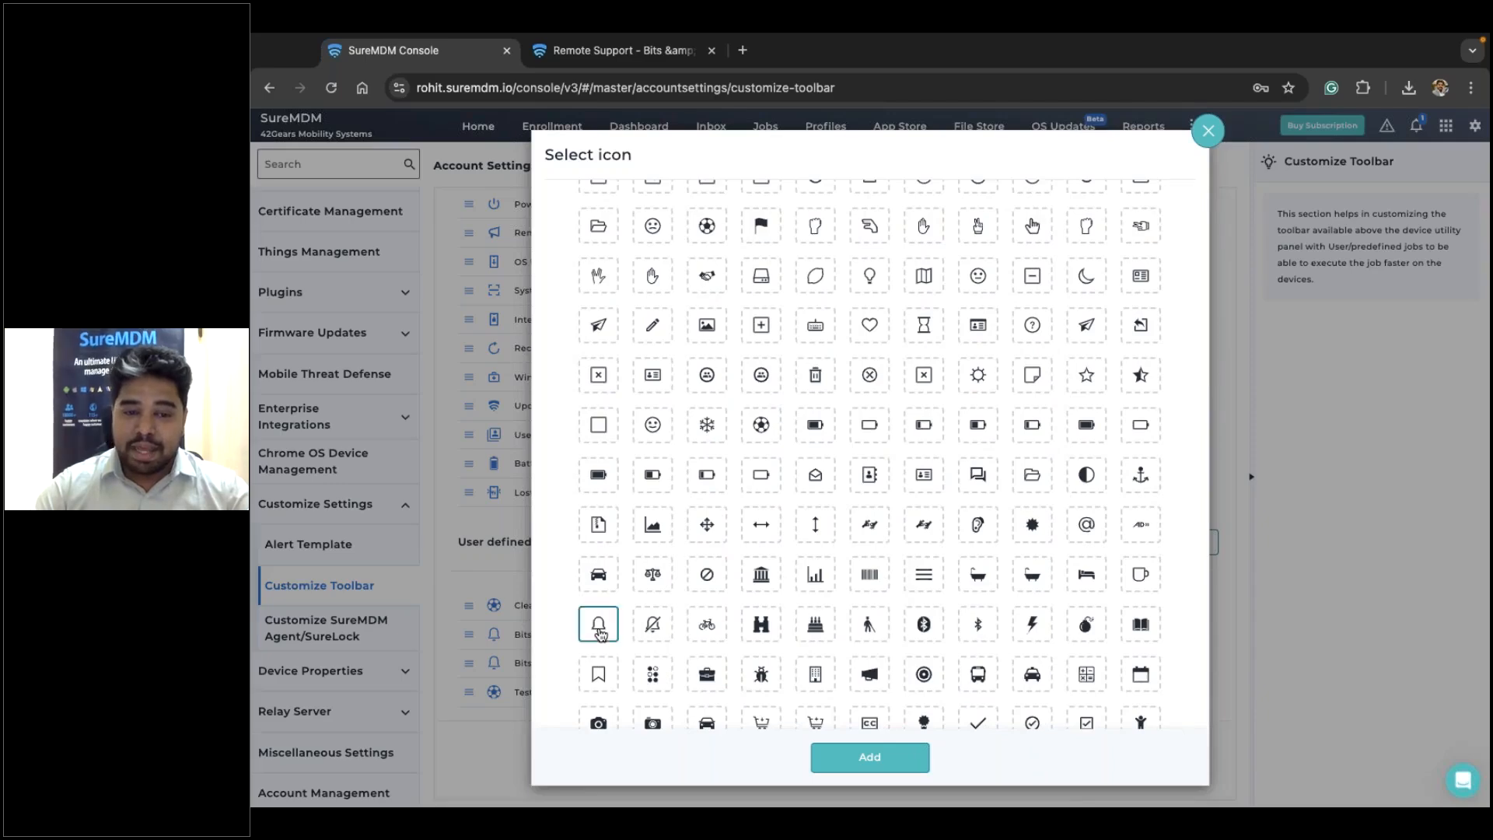
left_click(848, 754)
Link the toolbar entry to the Bits & Bolts Notification alert message job and save the update
left_click(1062, 493)
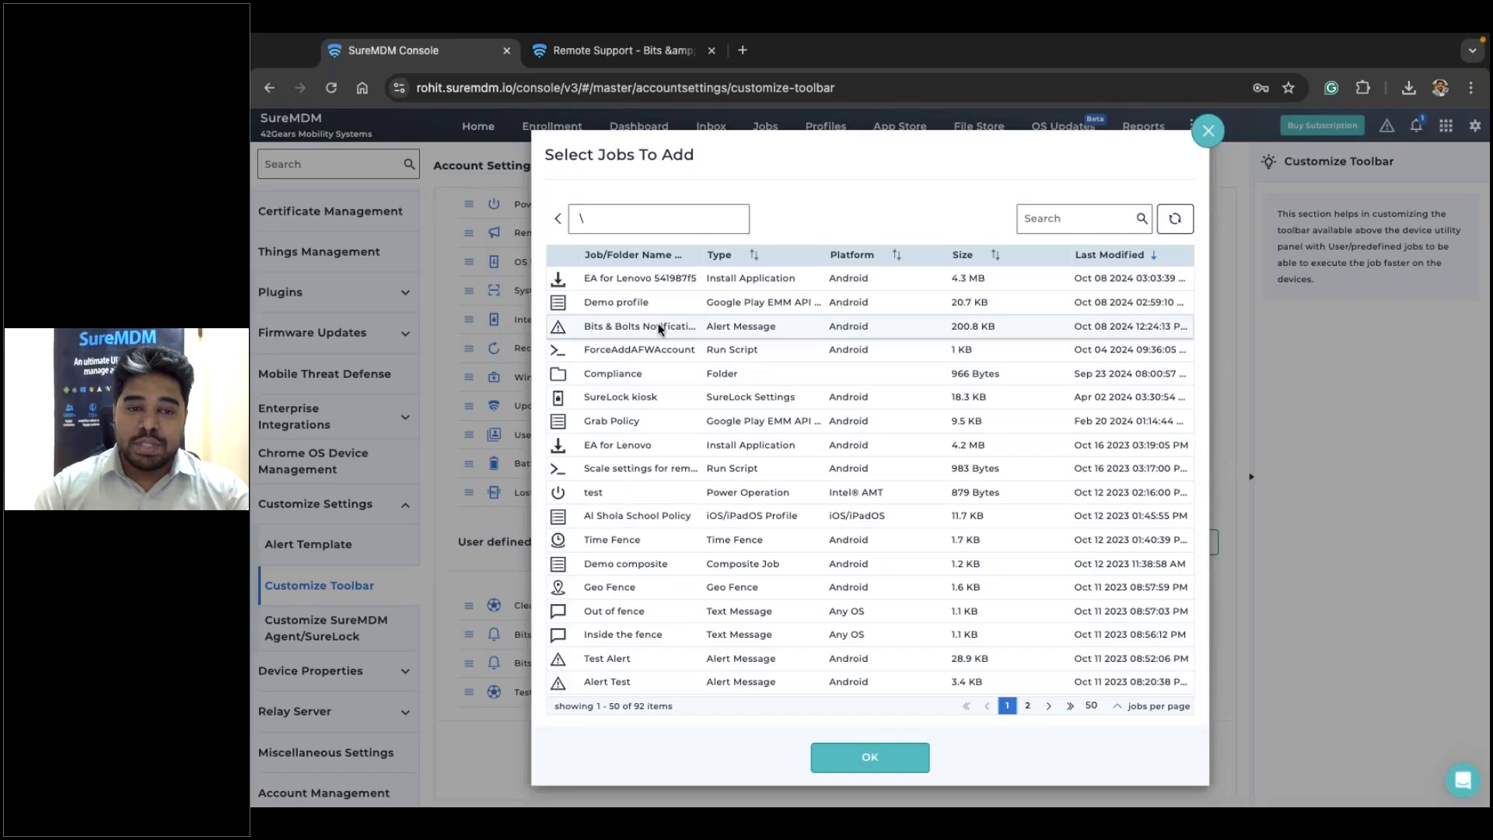
left_click(629, 326)
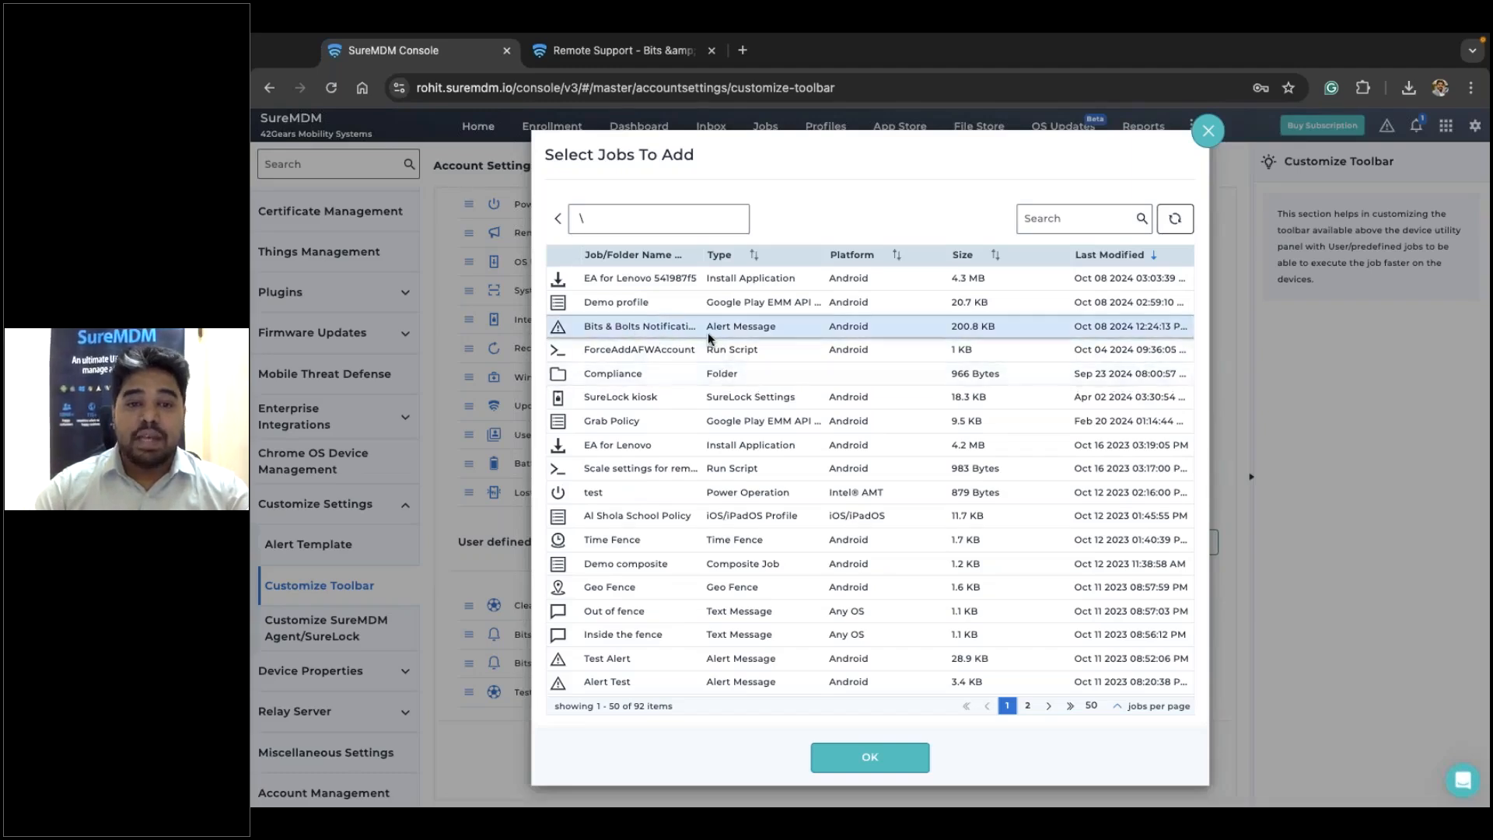
left_click(848, 766)
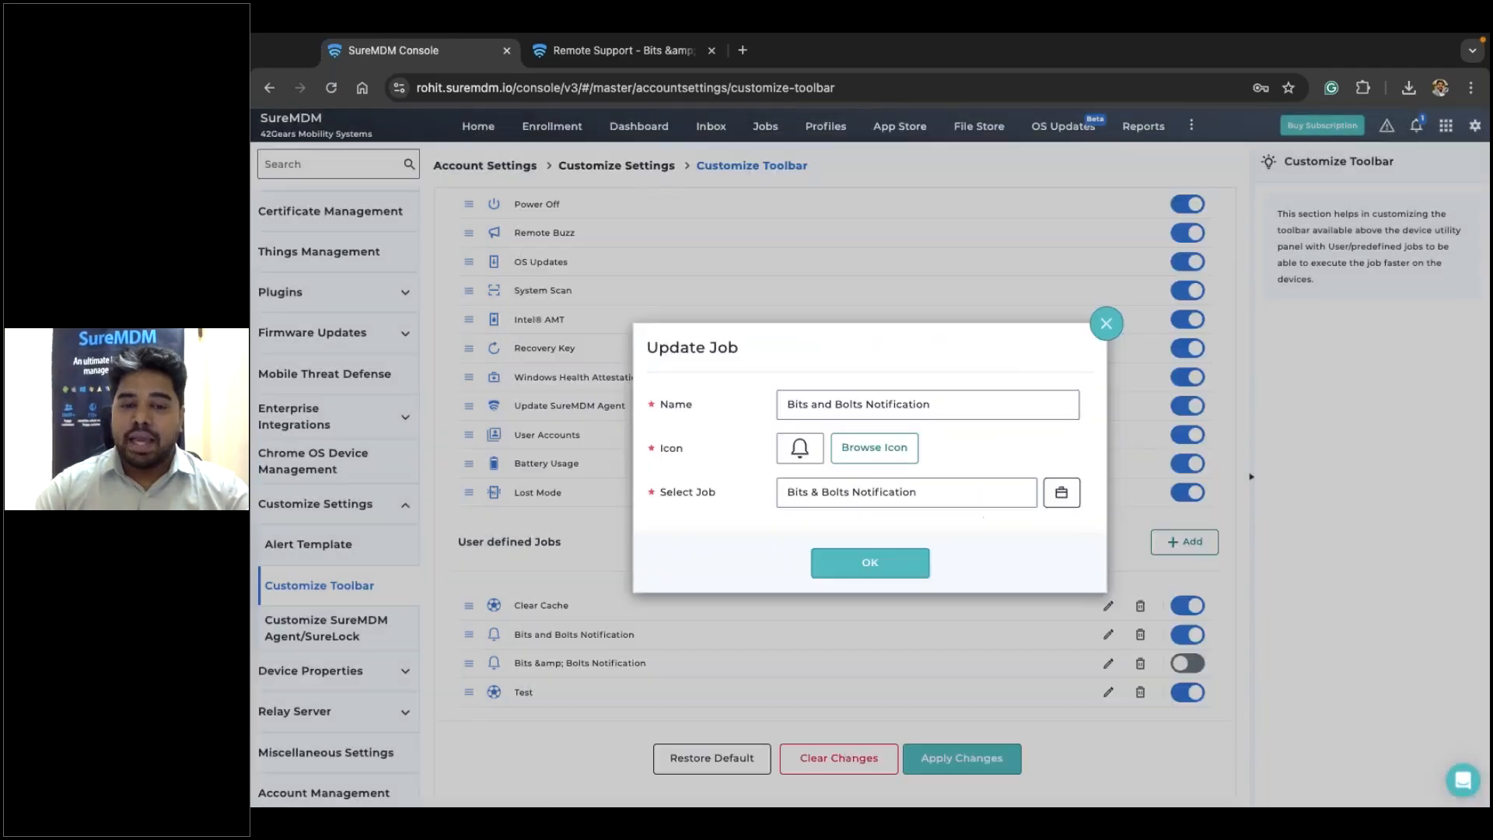
left_click(872, 567)
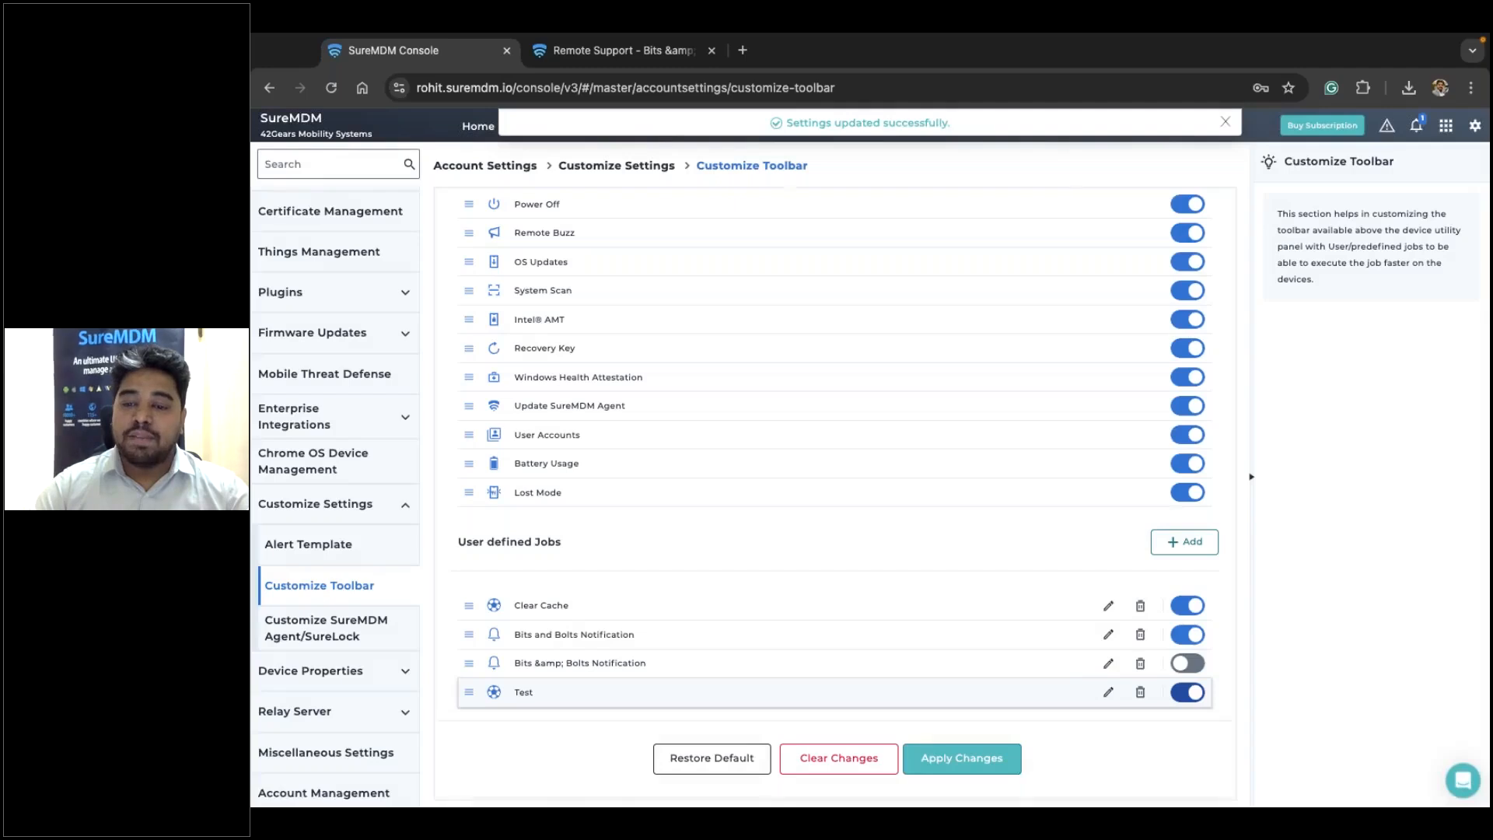
Disable the user-defined Test job and apply the toolbar changes
left_click(1187, 692)
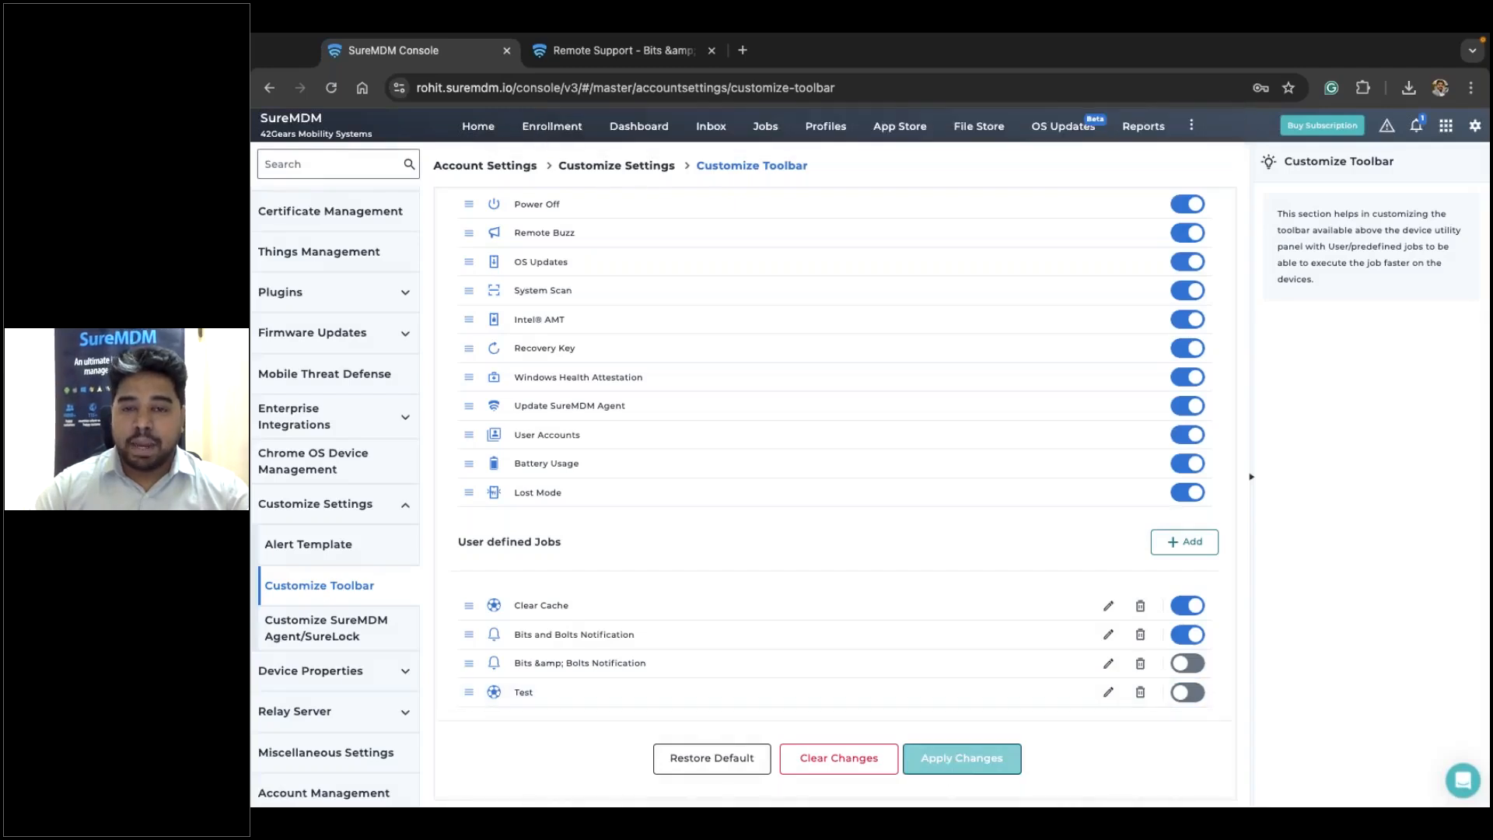
left_click(963, 758)
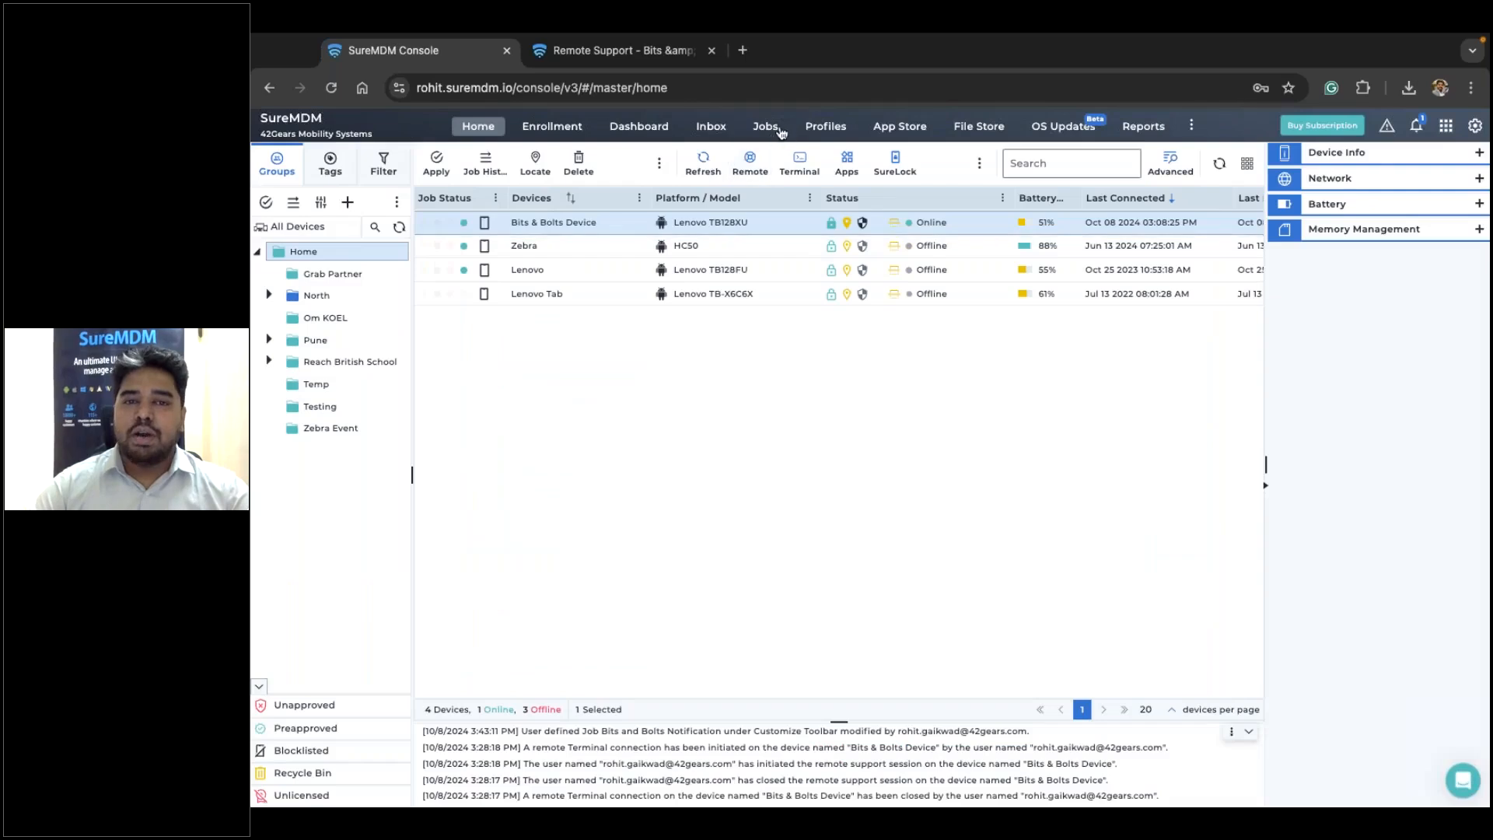
View the blank form for creating a new Android alert message job and leave it without saving
left_click(778, 131)
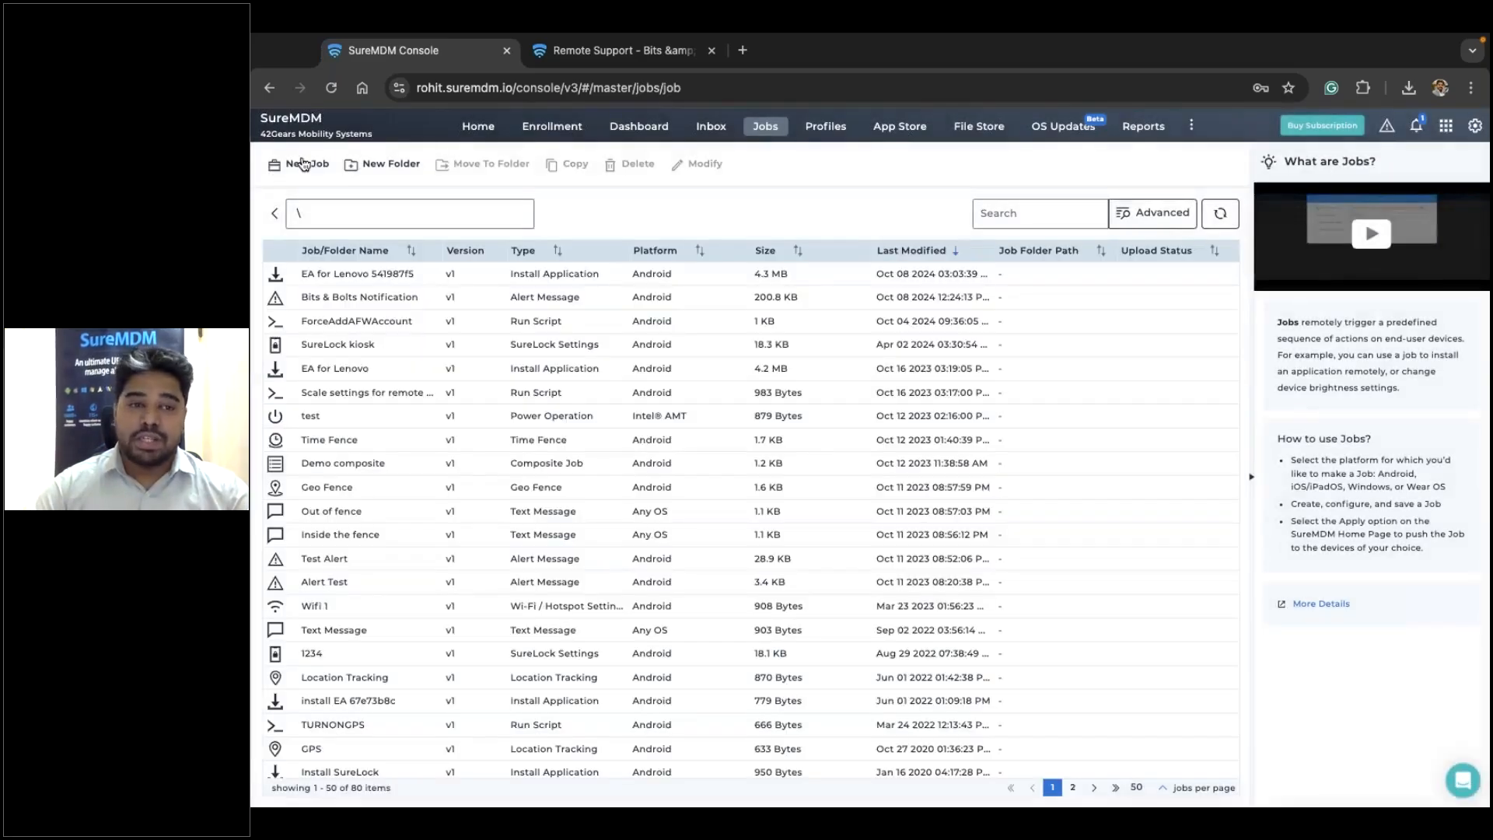
left_click(304, 163)
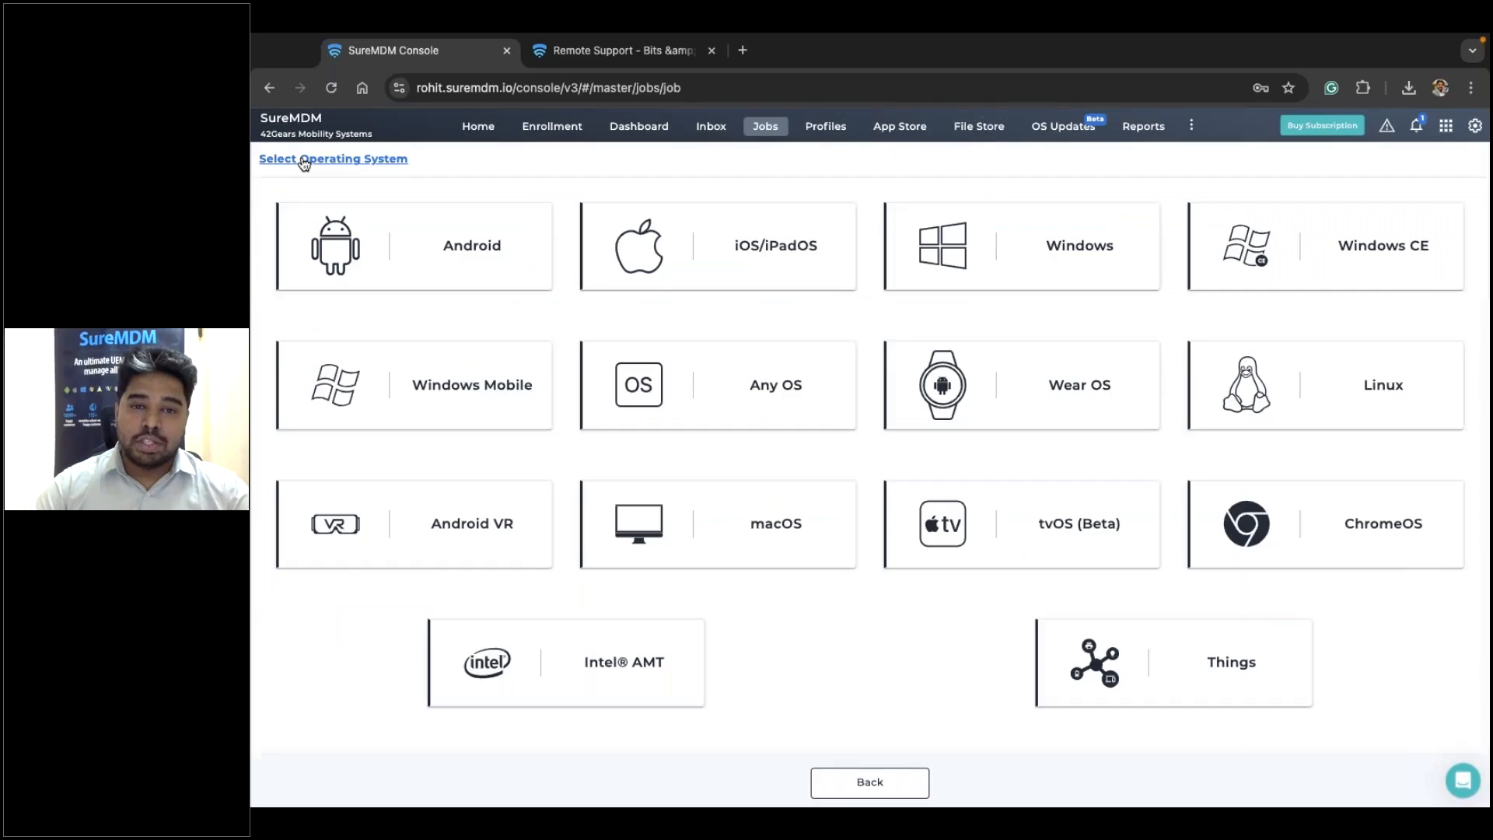
left_click(417, 256)
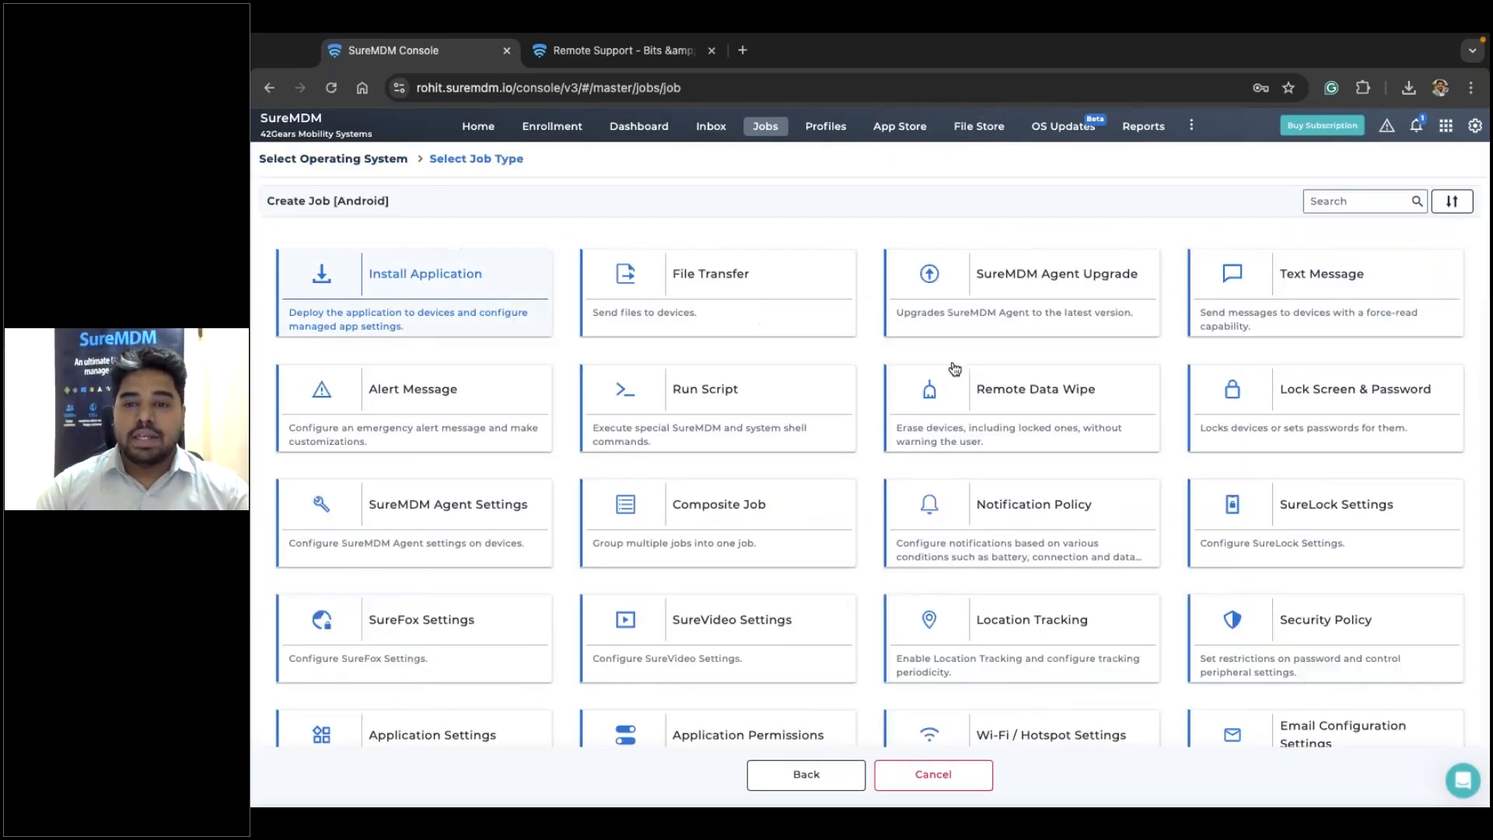
left_click(432, 414)
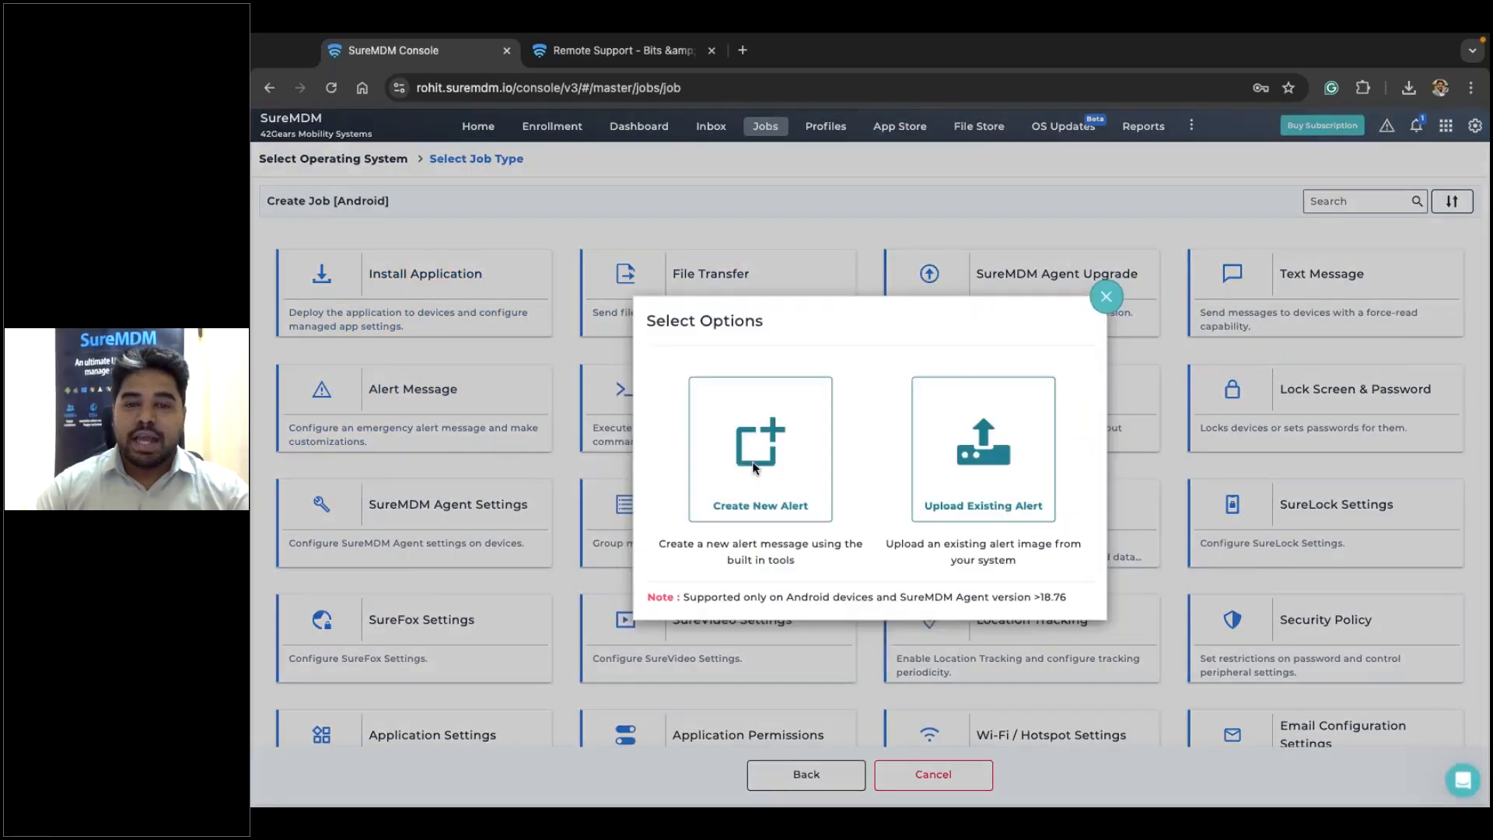
left_click(745, 472)
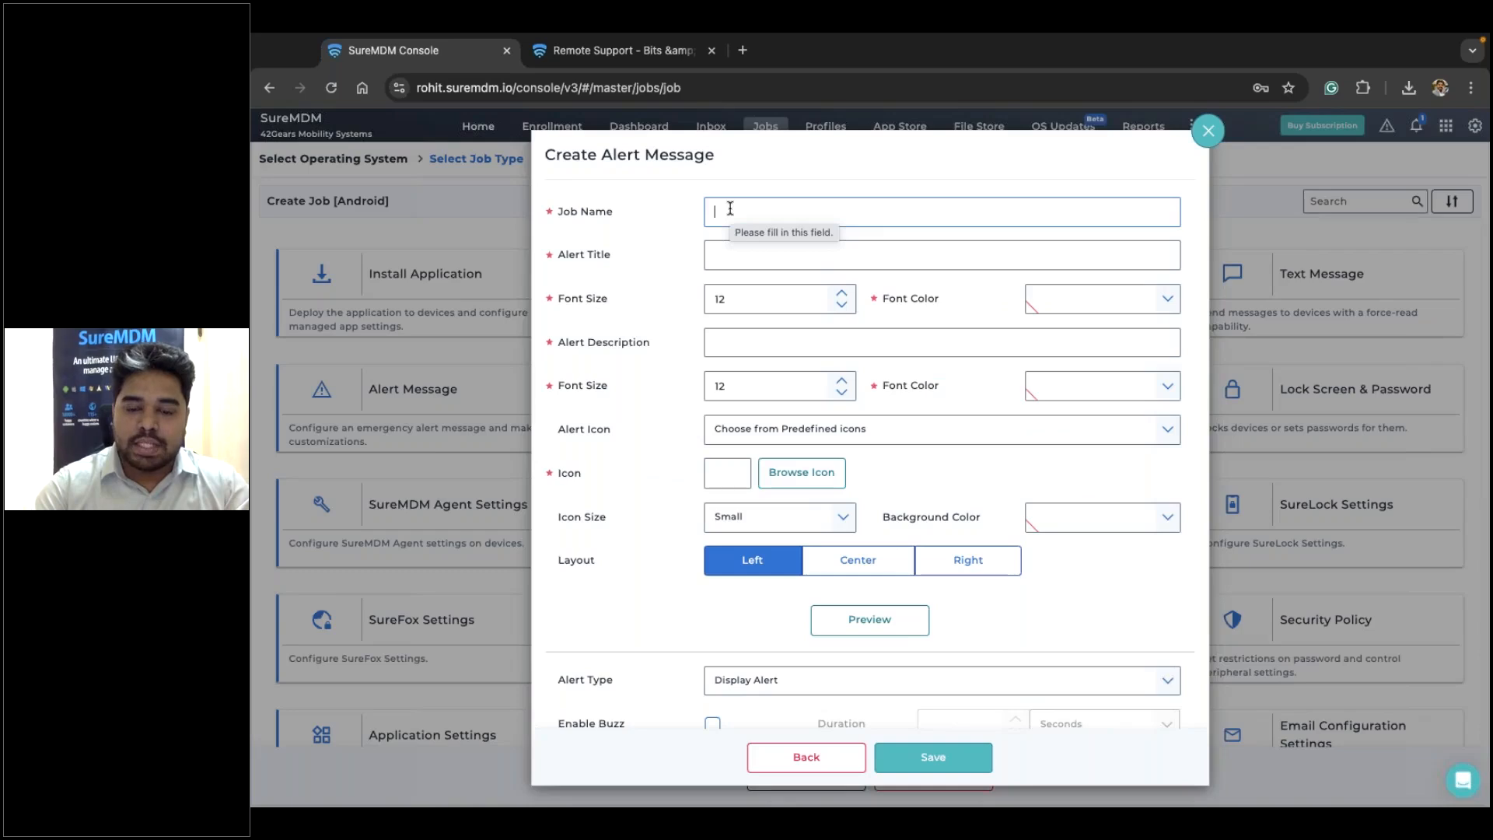
left_click(1210, 132)
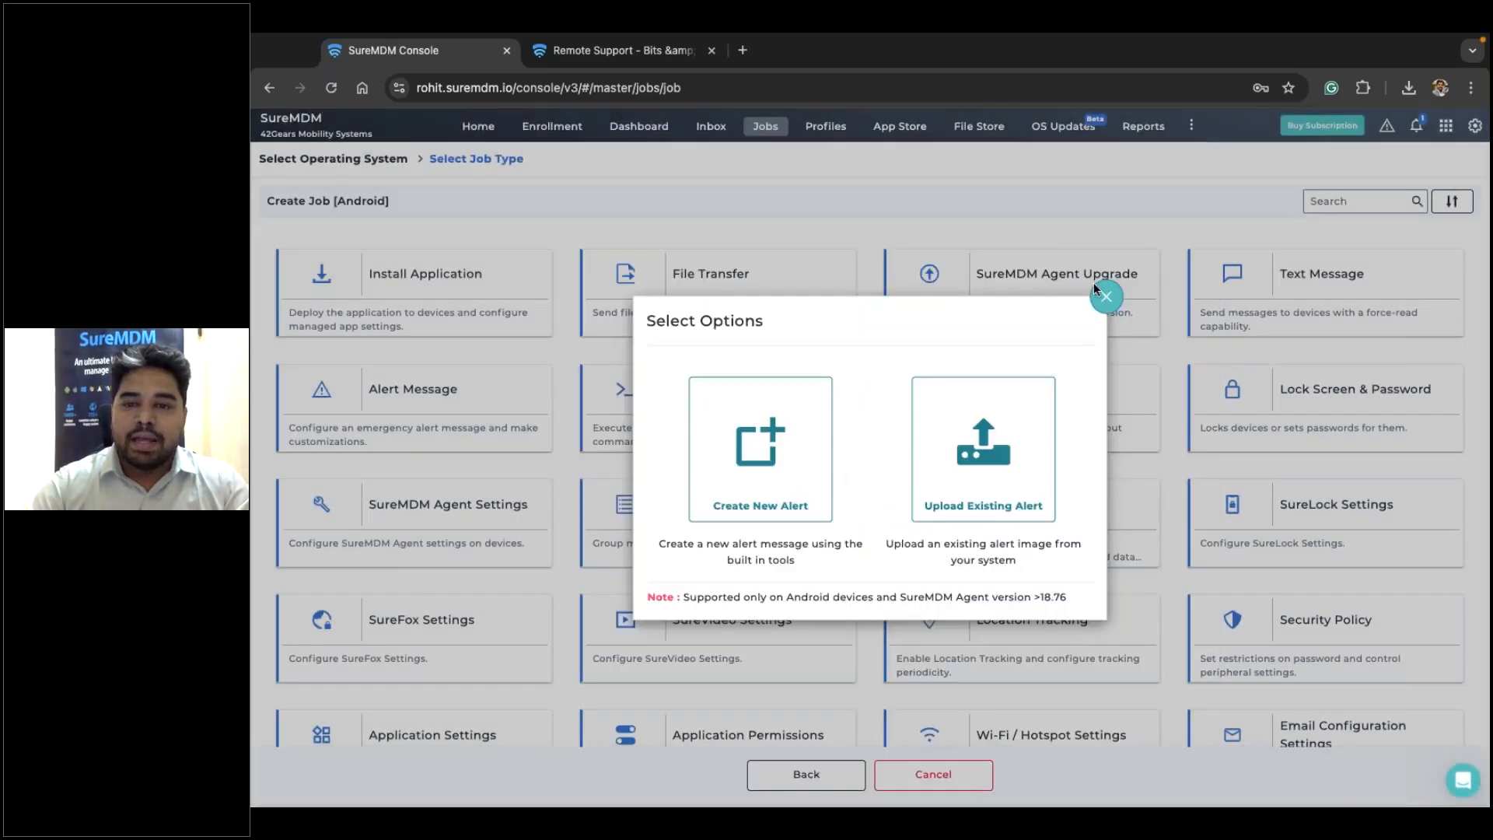
left_click(1101, 294)
left_click(378, 160)
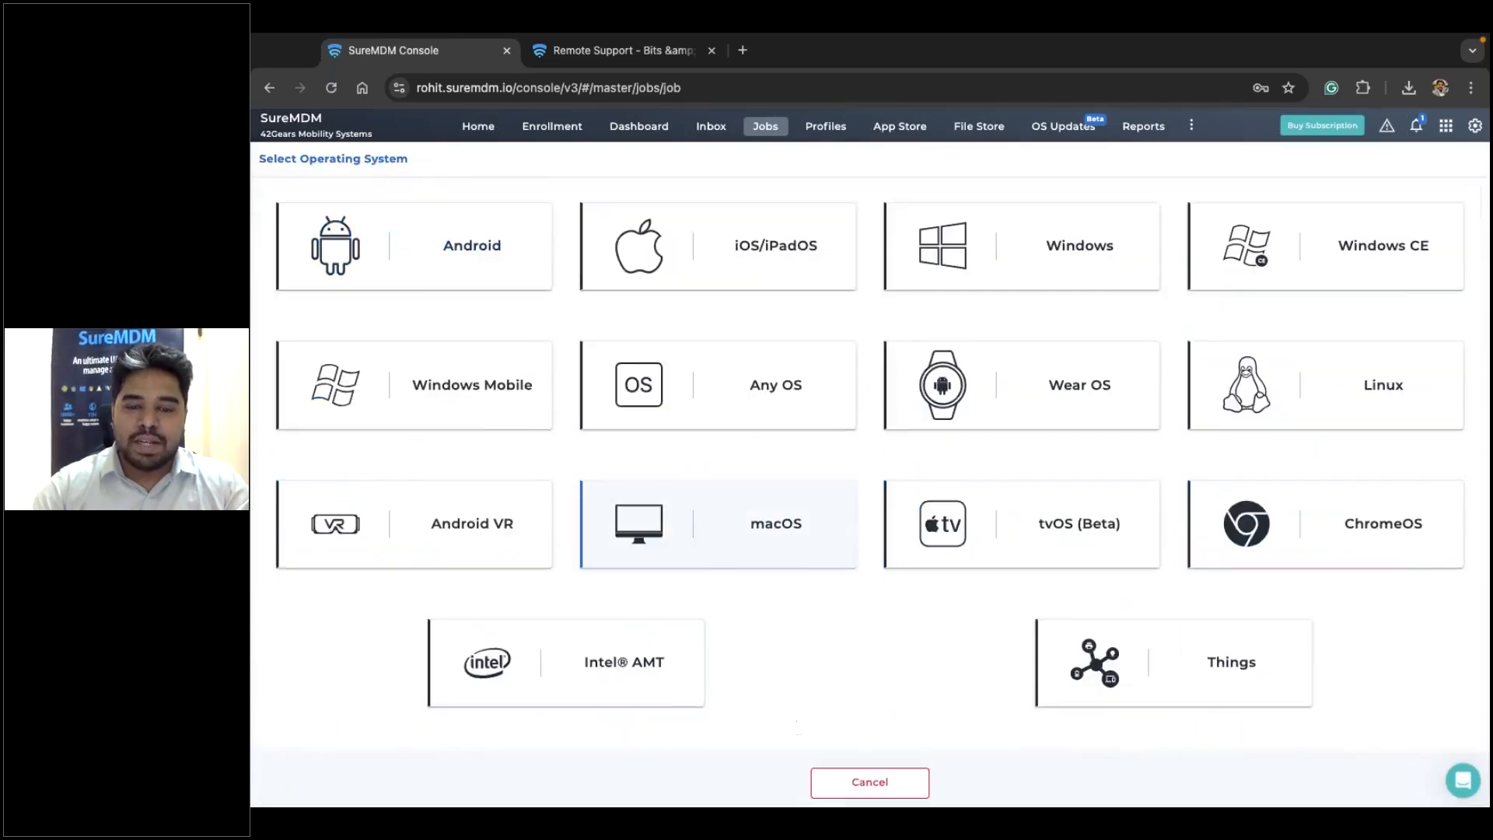
left_click(868, 783)
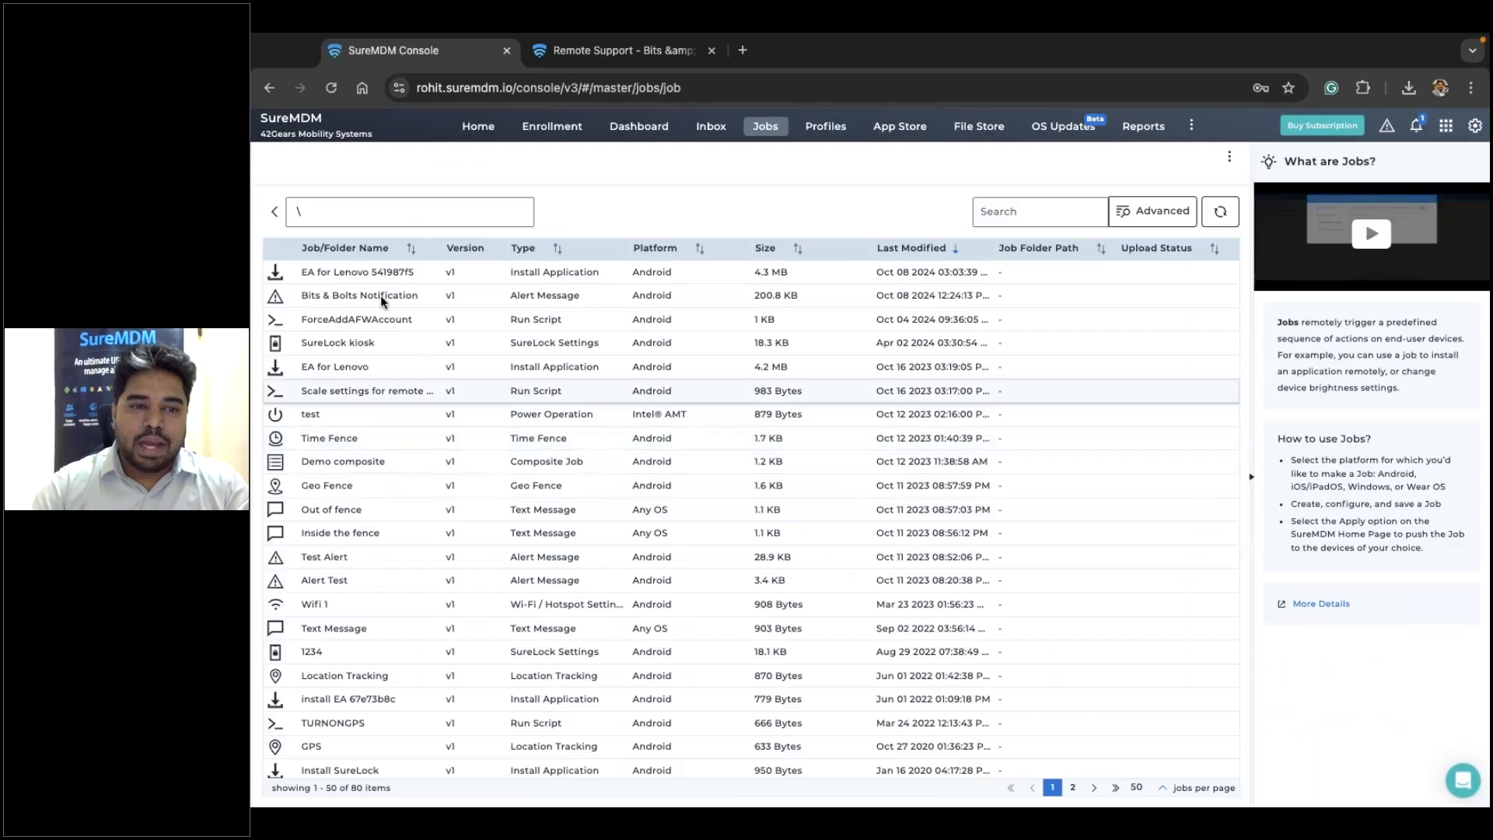
Open the Bits & Bolts Notification job for modification and set the alert description's font size to 24, keeping its font color
left_click(381, 298)
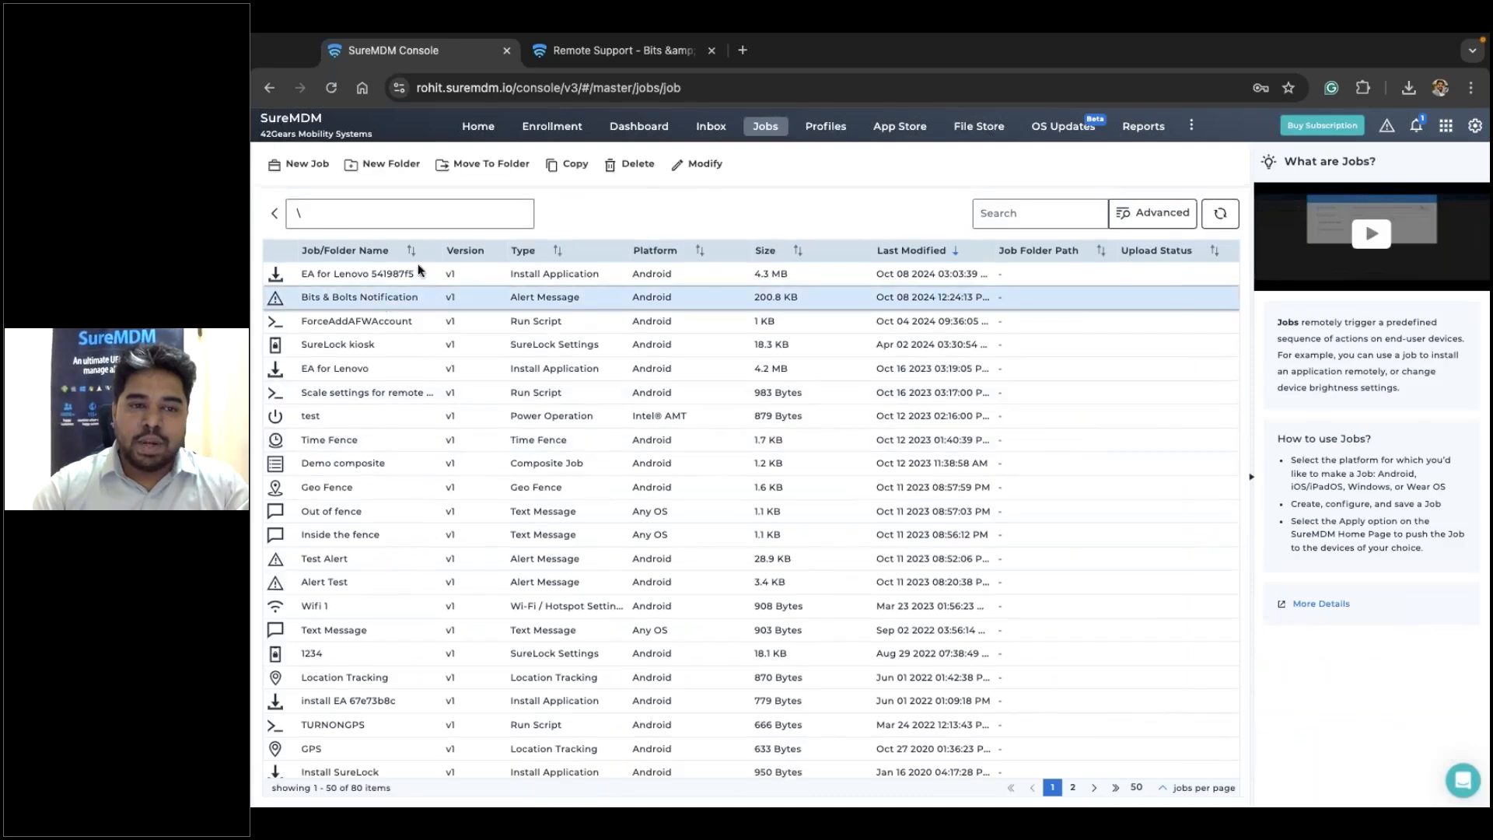
left_click(703, 163)
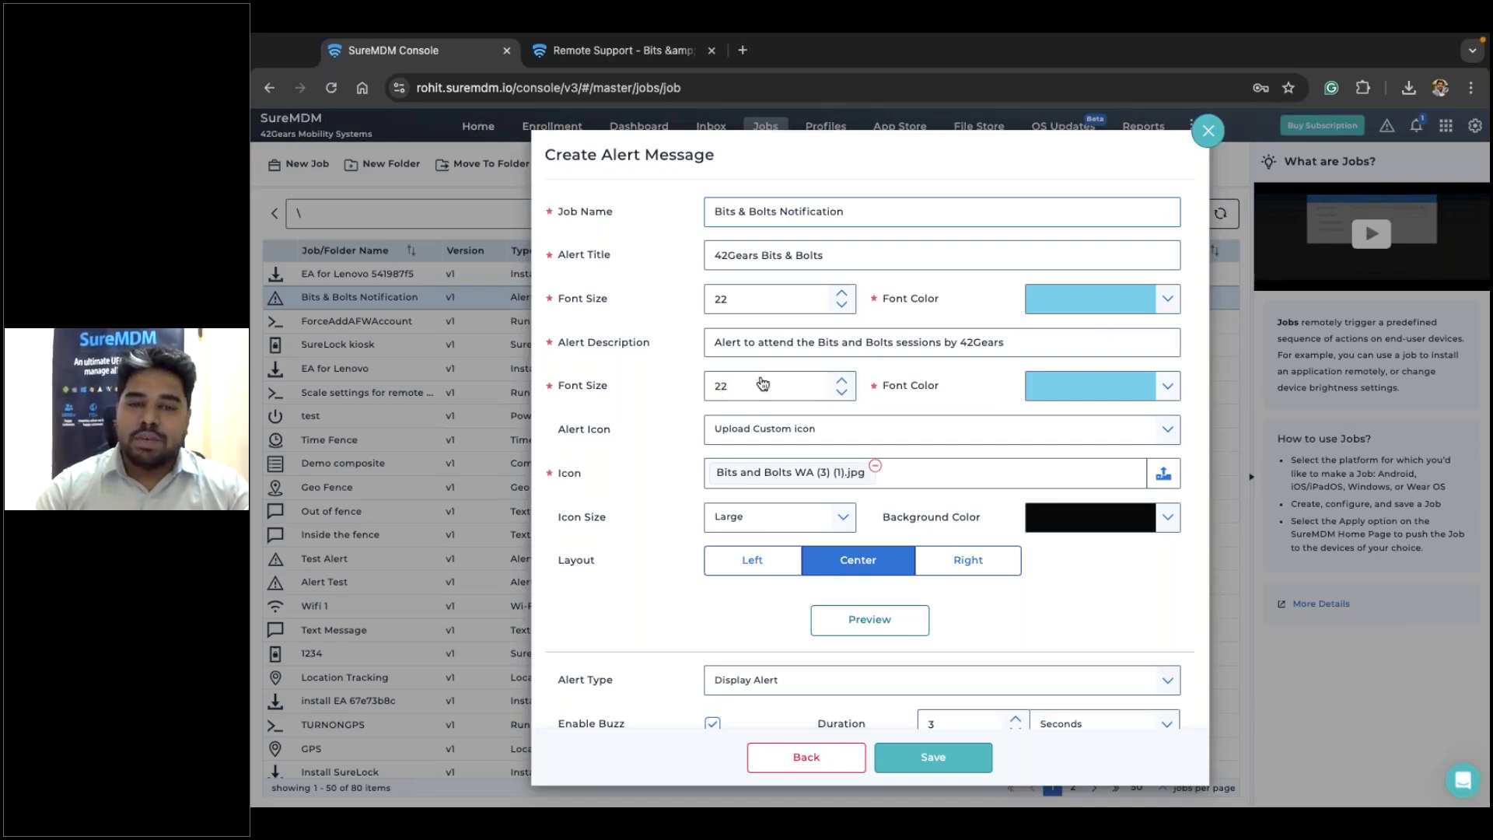
left_click(841, 381)
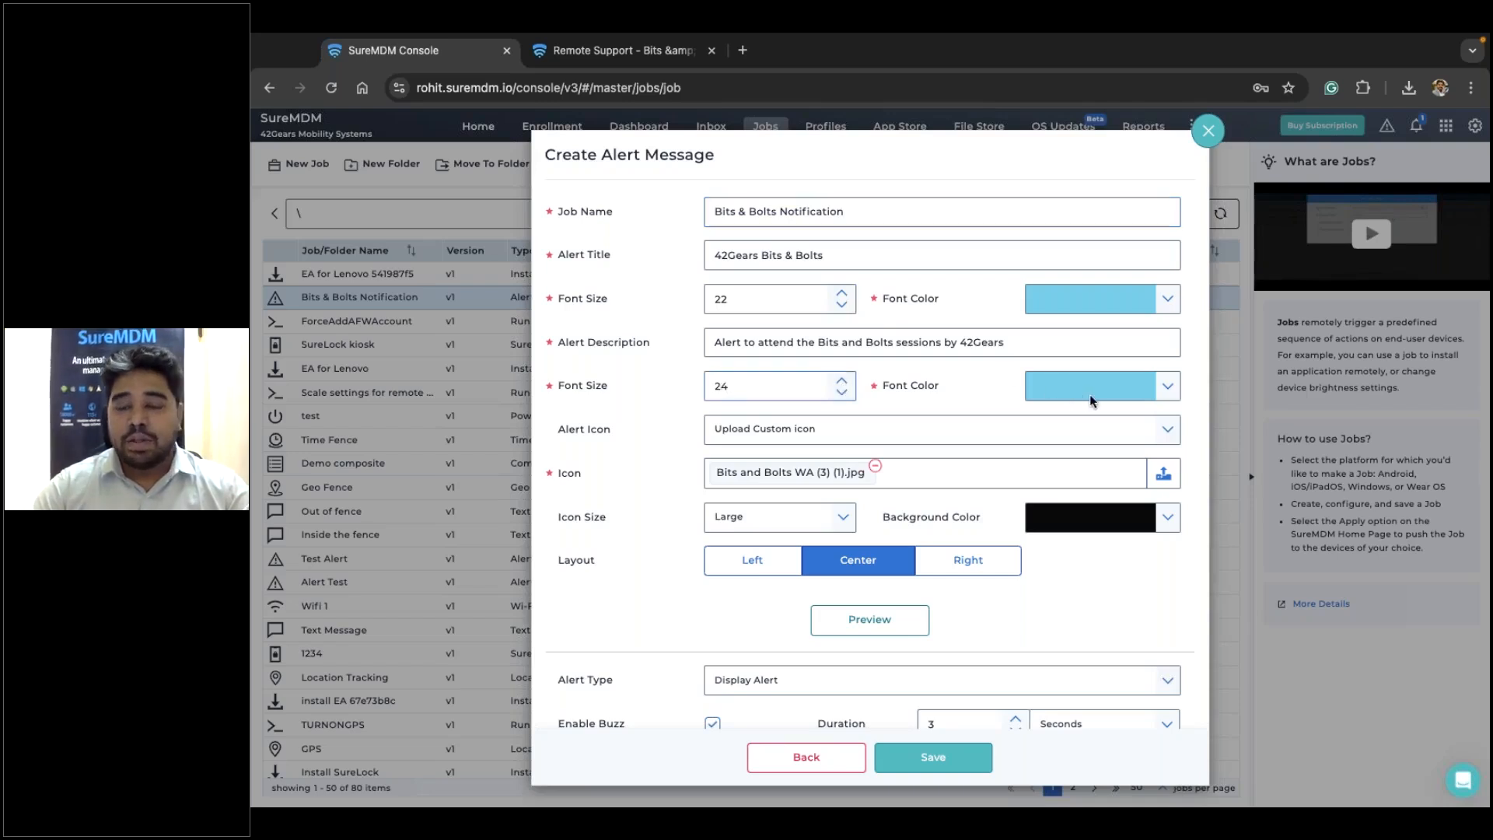
left_click(1167, 389)
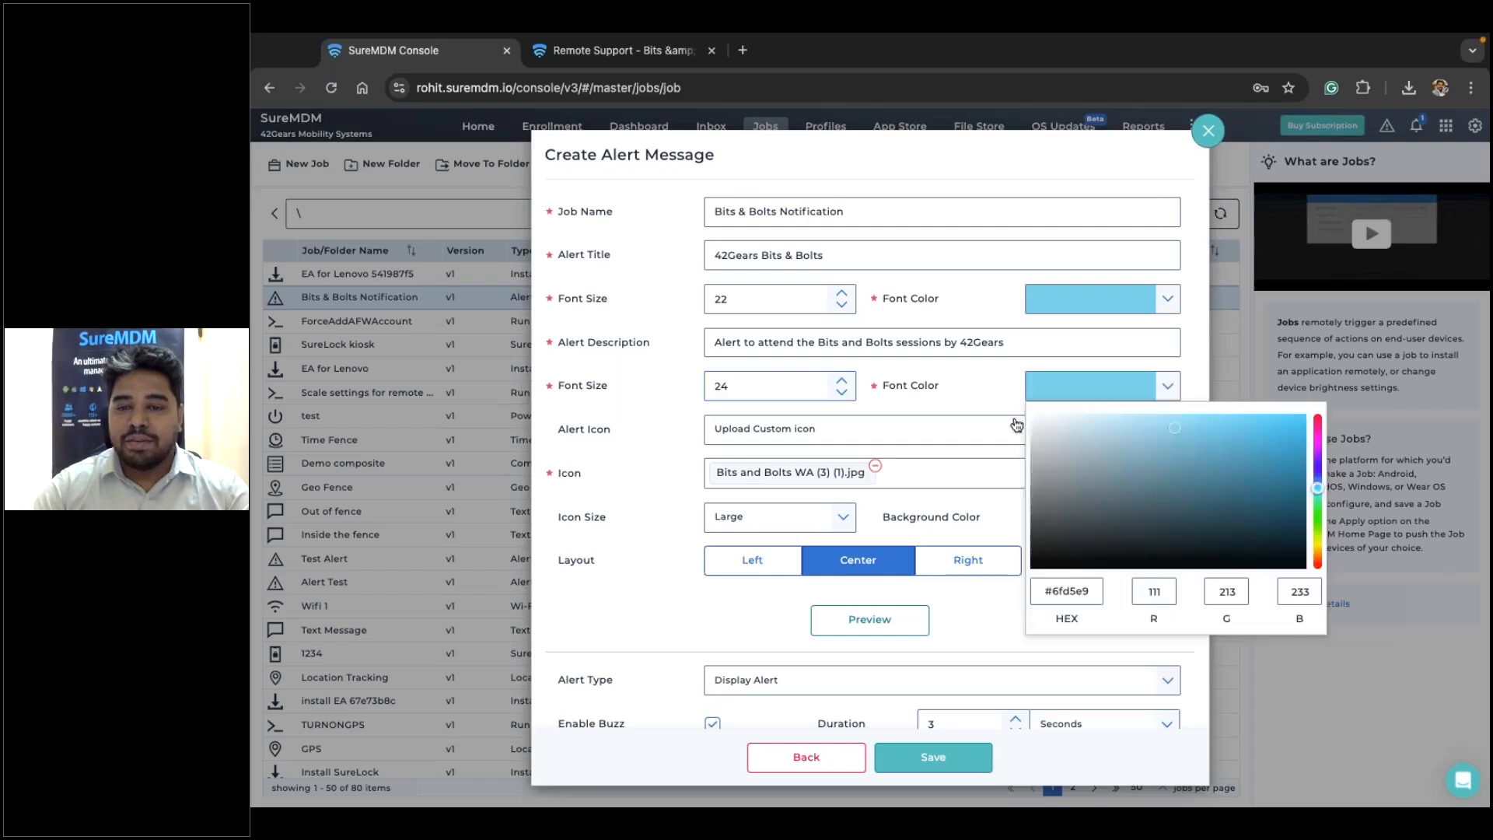
left_click(979, 401)
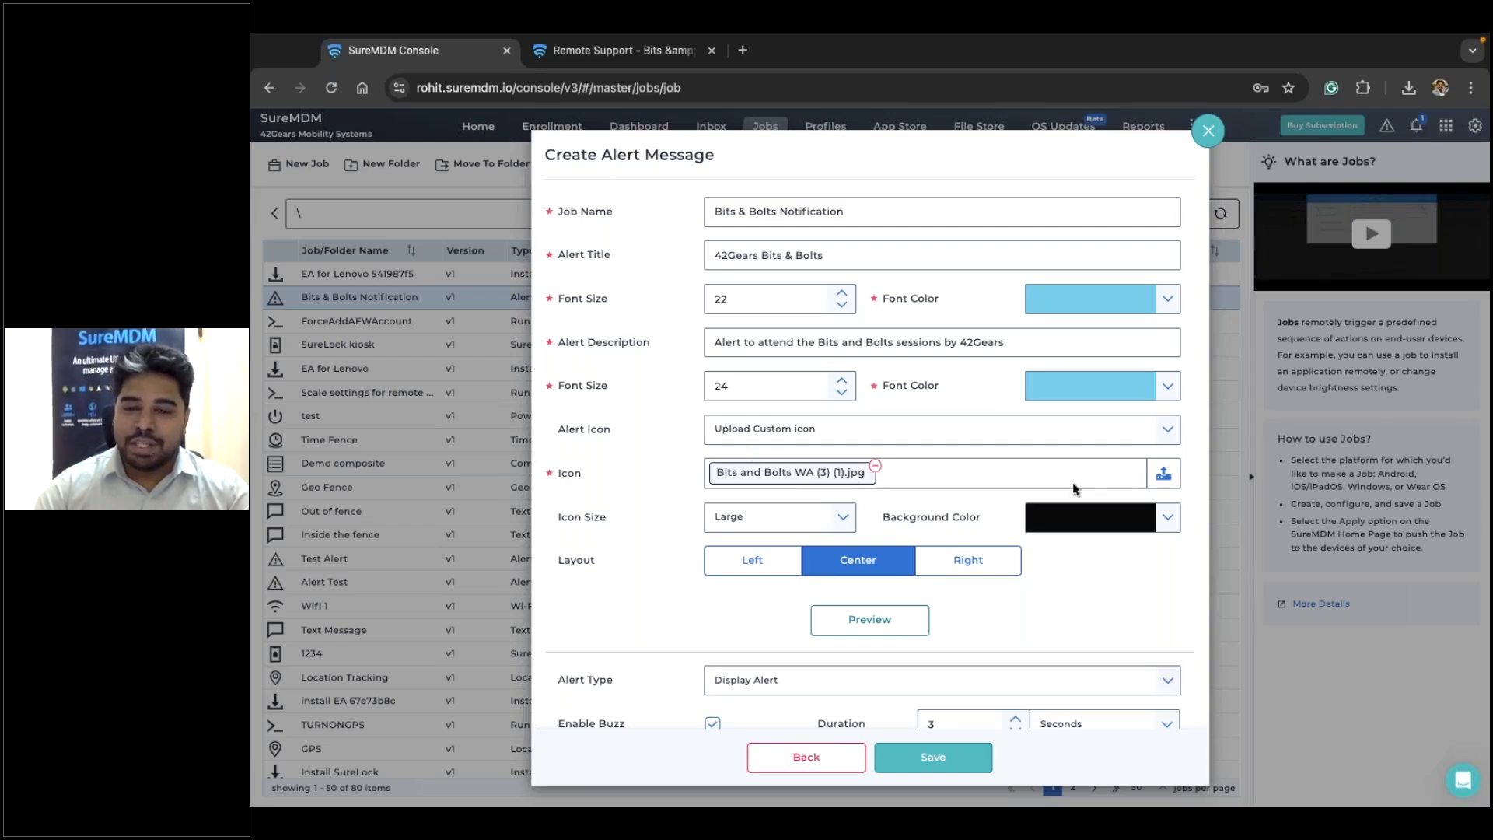
Upload Bits and Bolts WA (3) (1).jpg as the alert's custom icon and choose Large as the icon size
left_click(1164, 475)
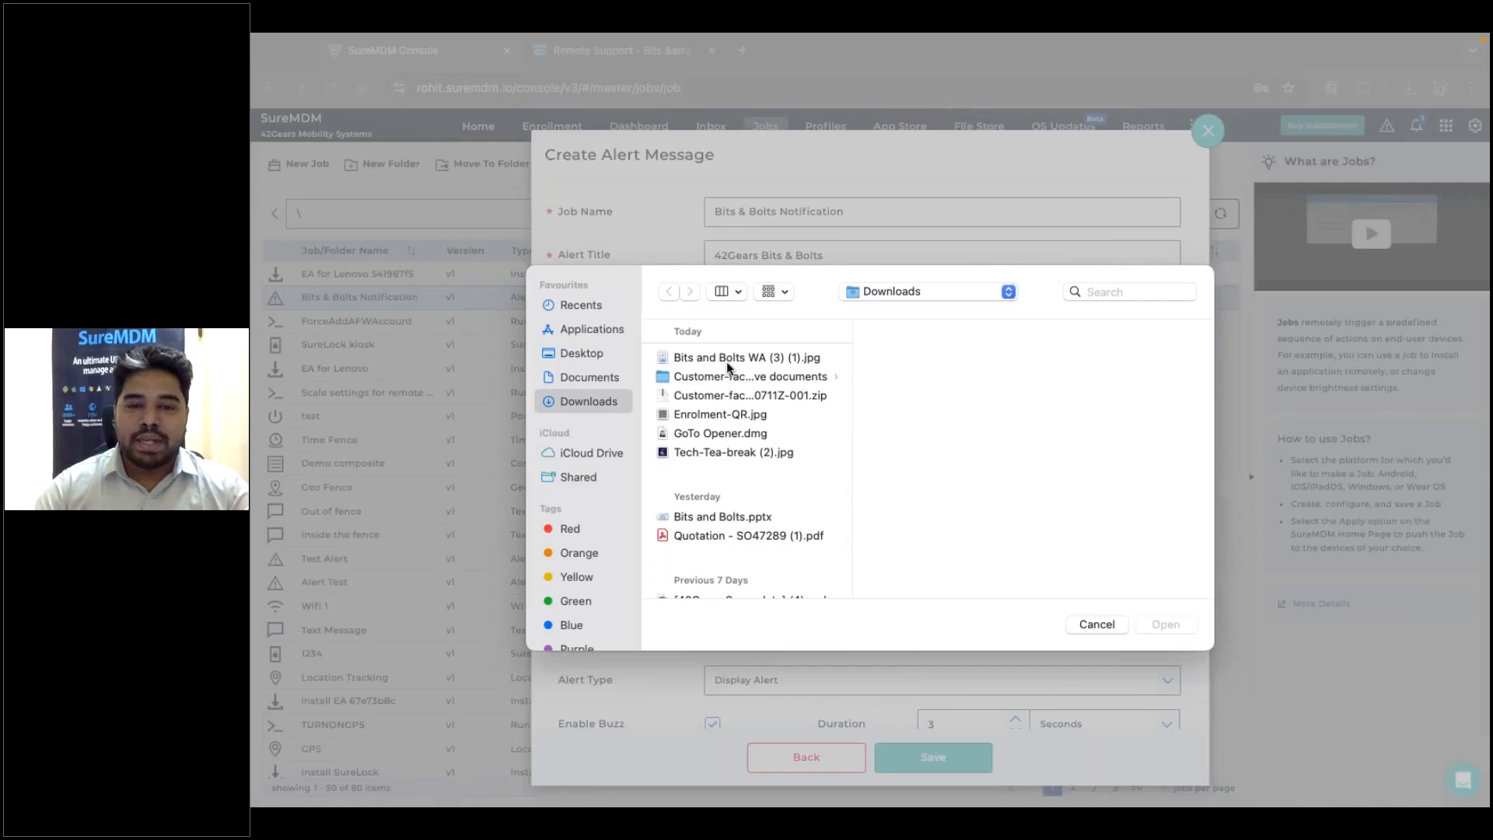
left_click(727, 362)
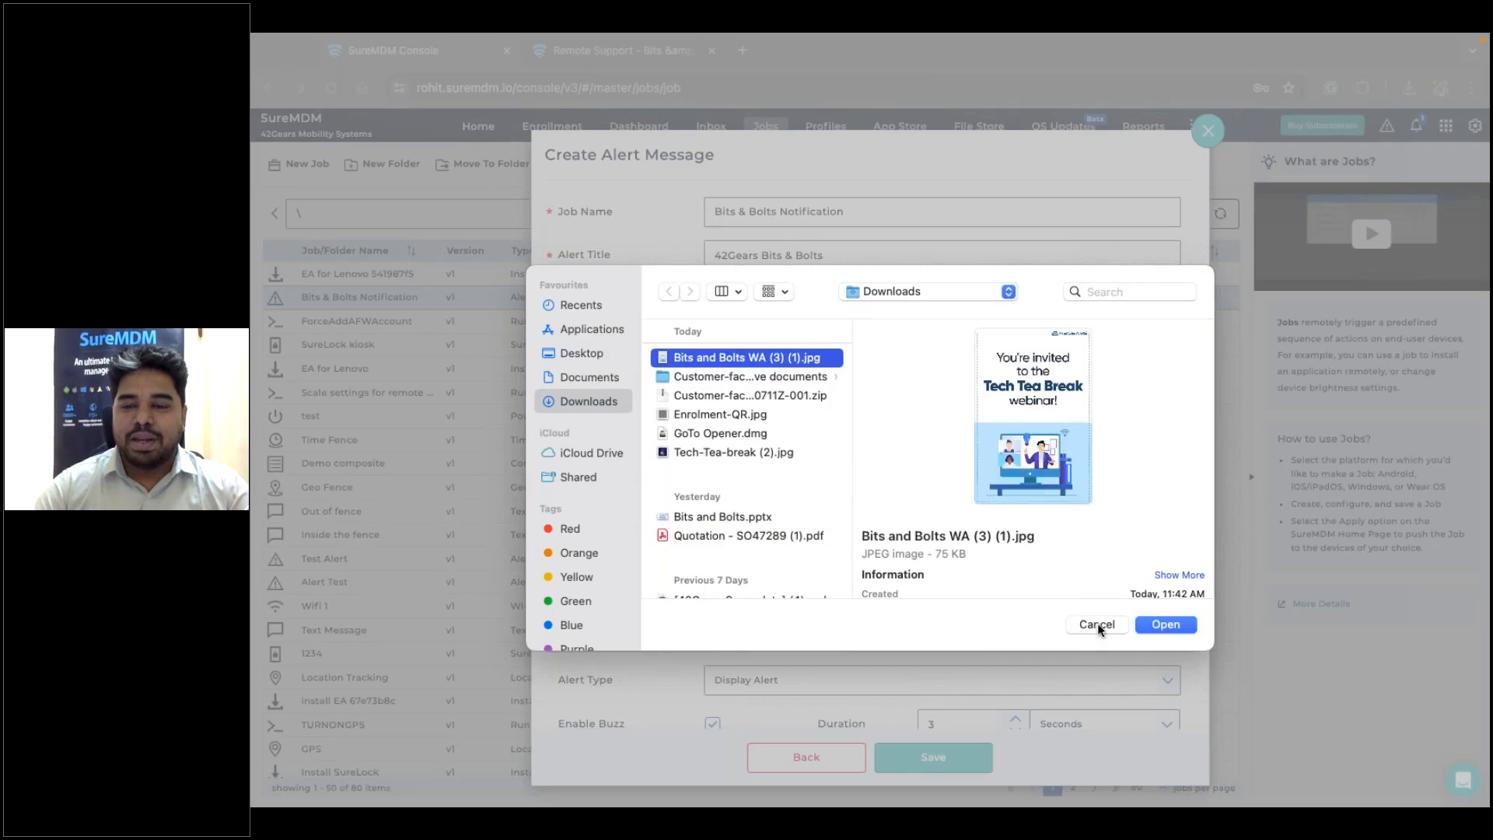
left_click(1166, 624)
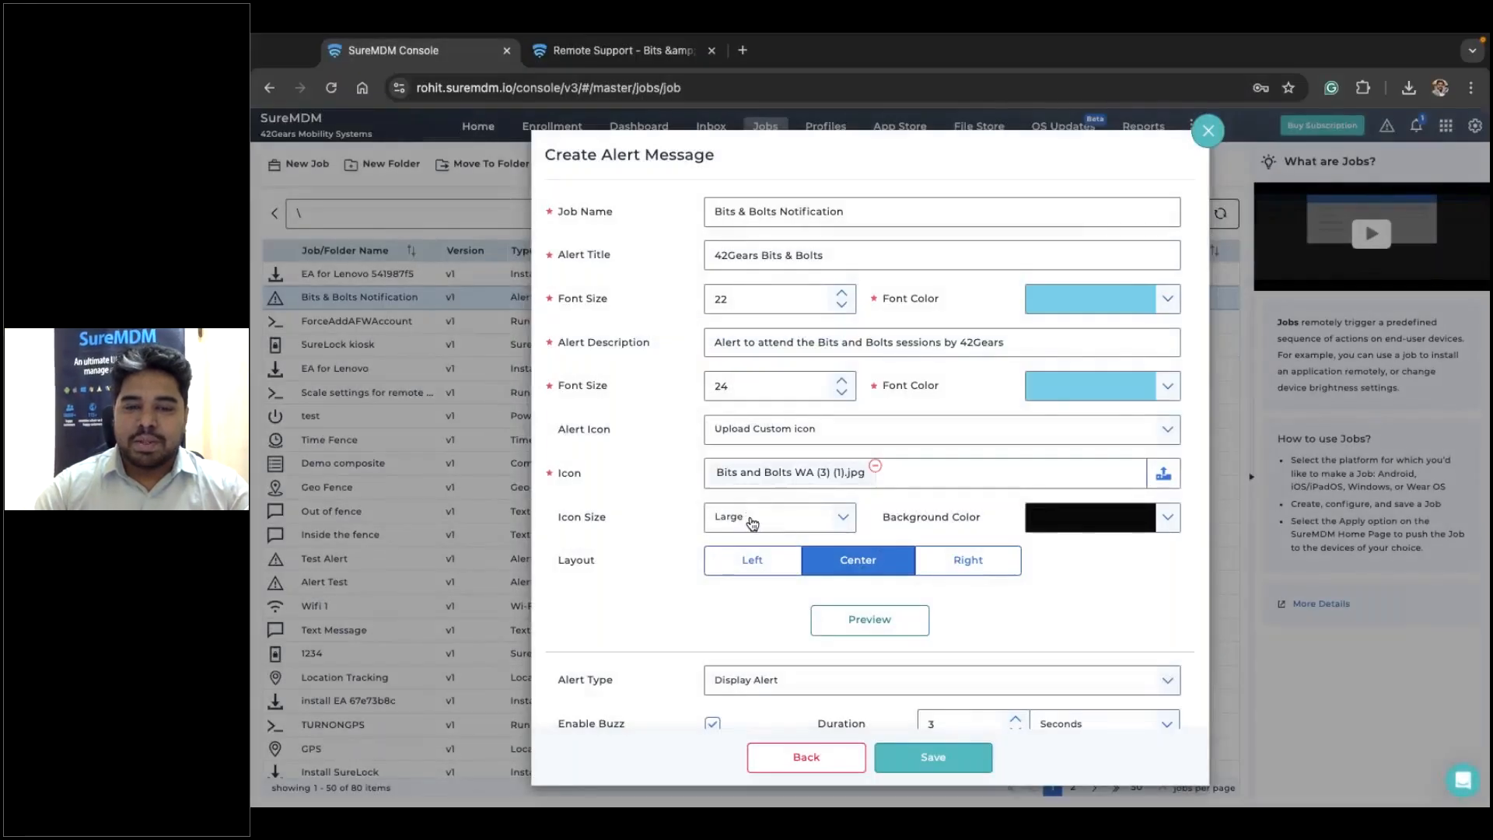
left_click(753, 522)
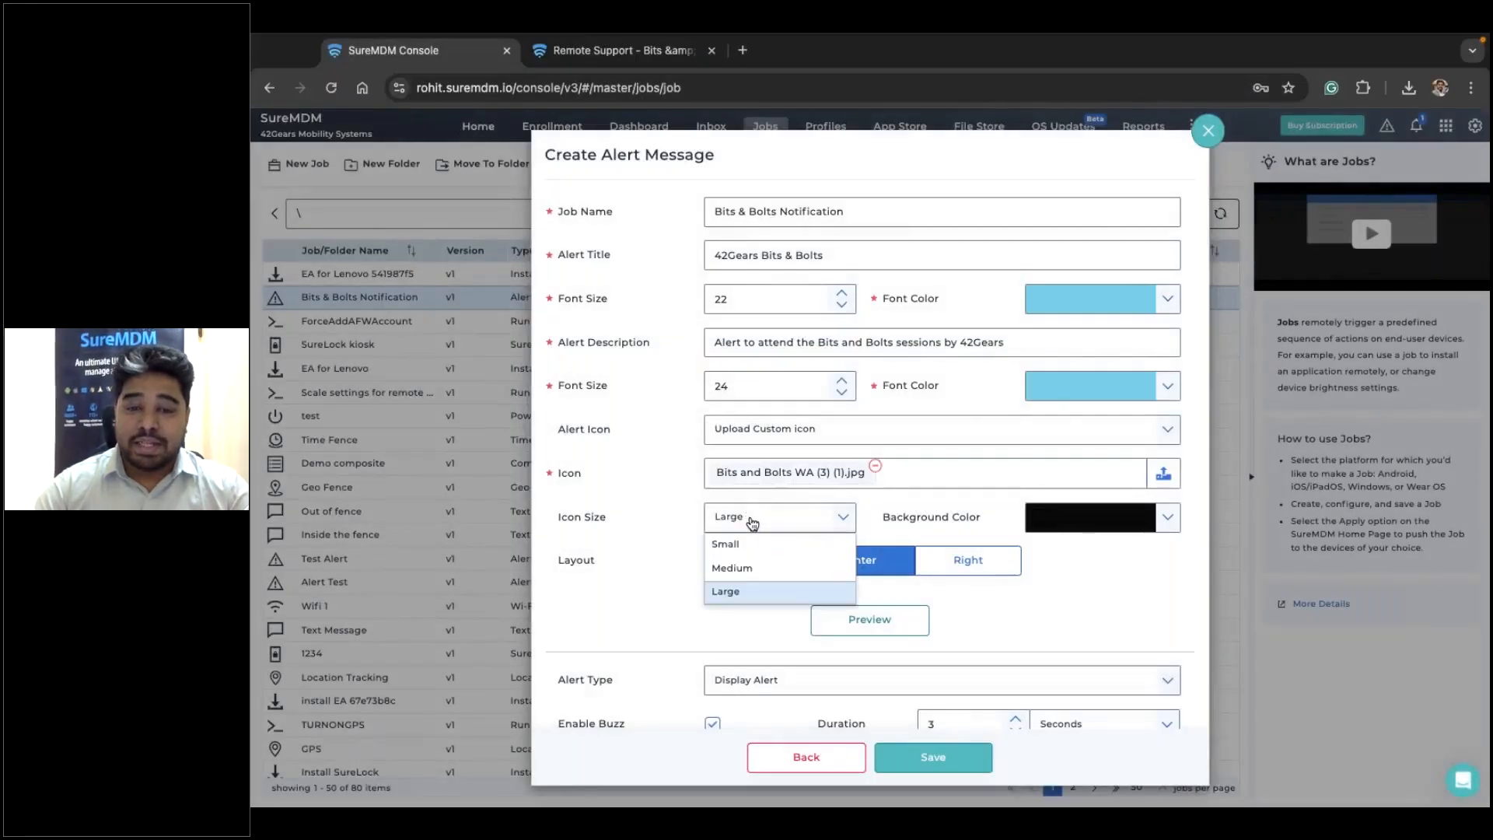
left_click(742, 594)
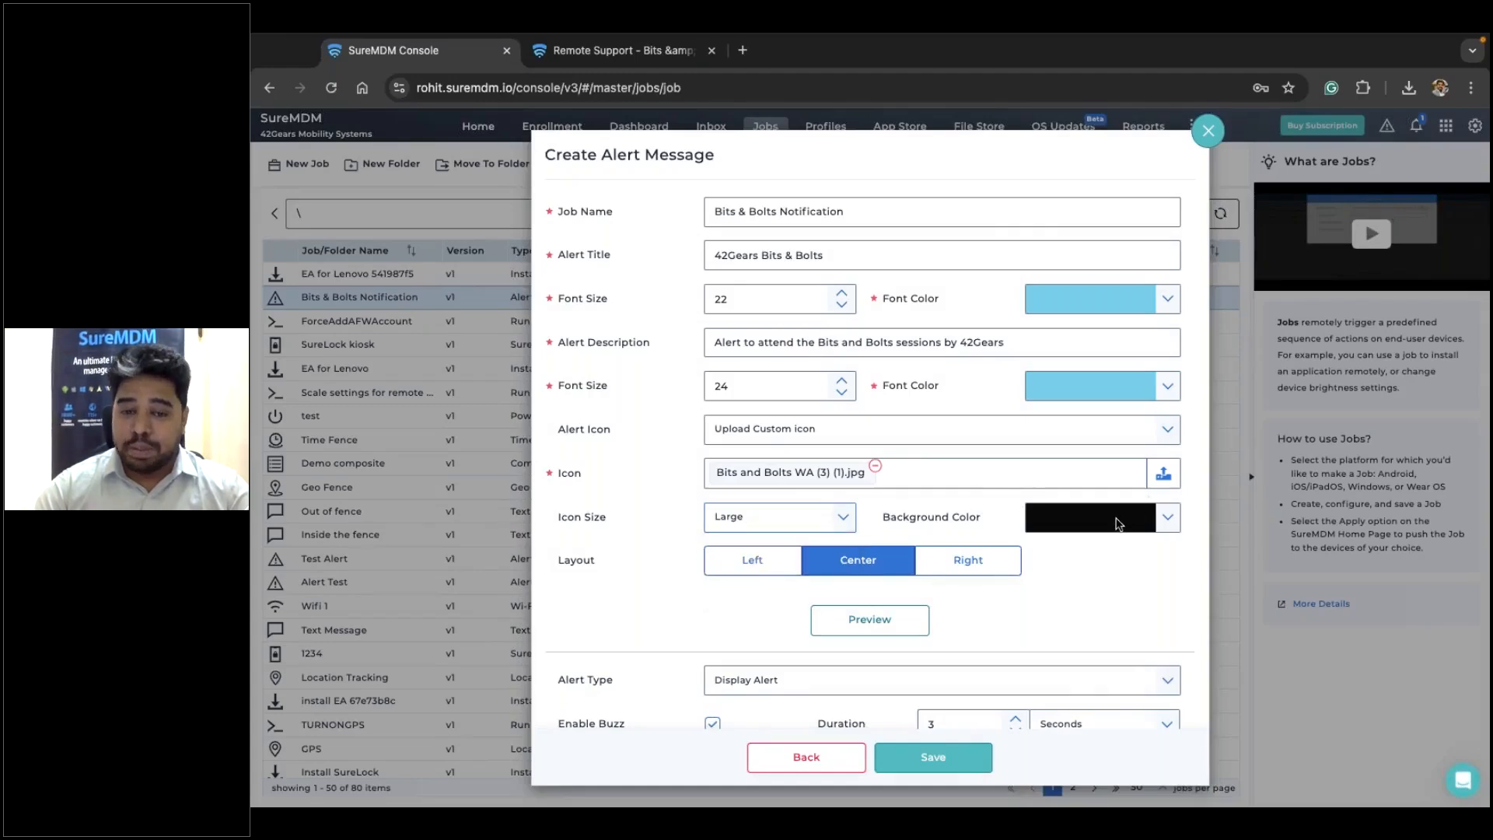
Preview the alert message and save the modified Bits & Bolts Notification job
left_click(871, 629)
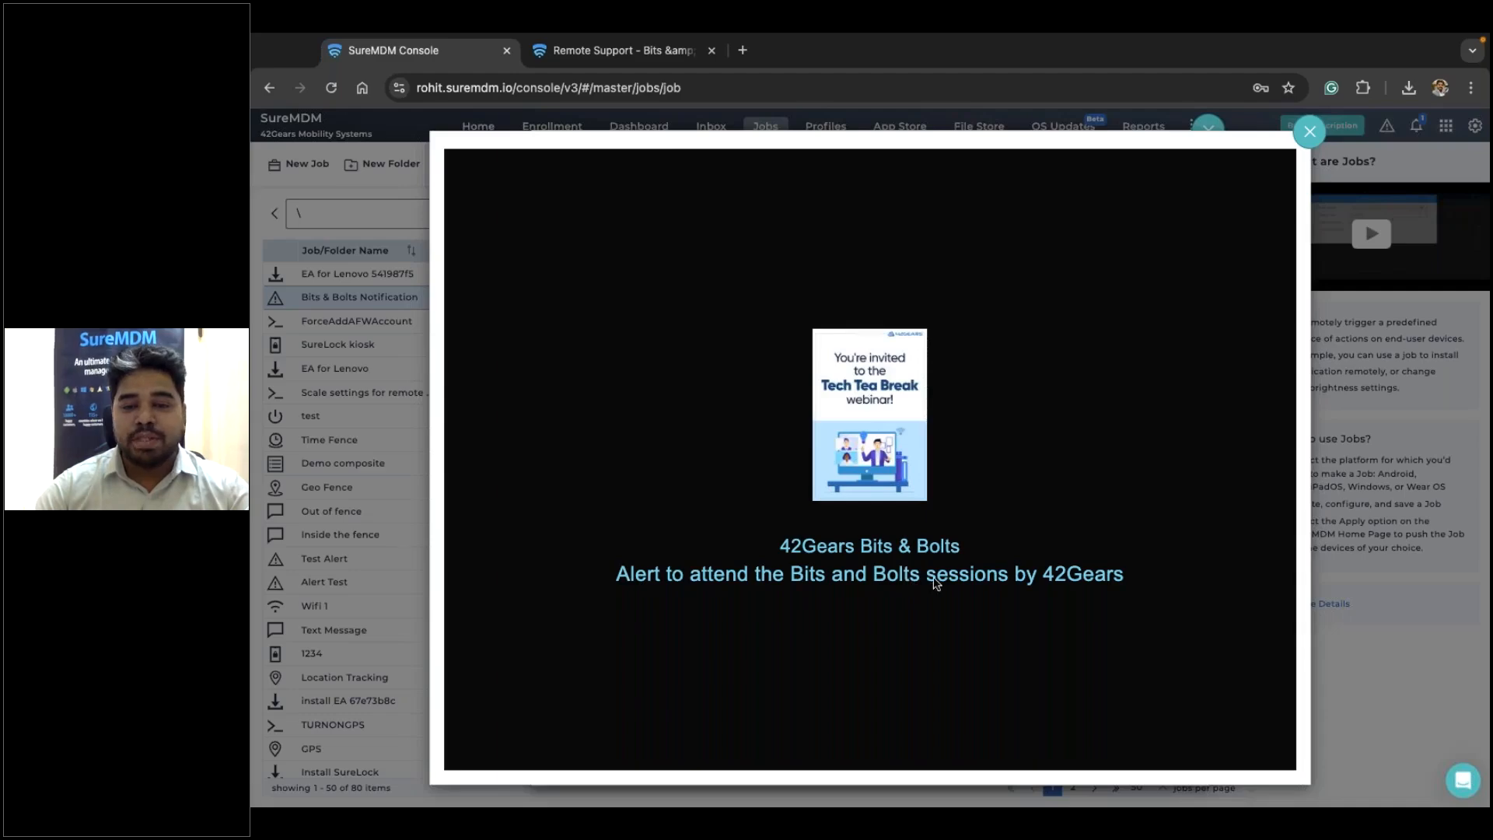
left_click(1310, 132)
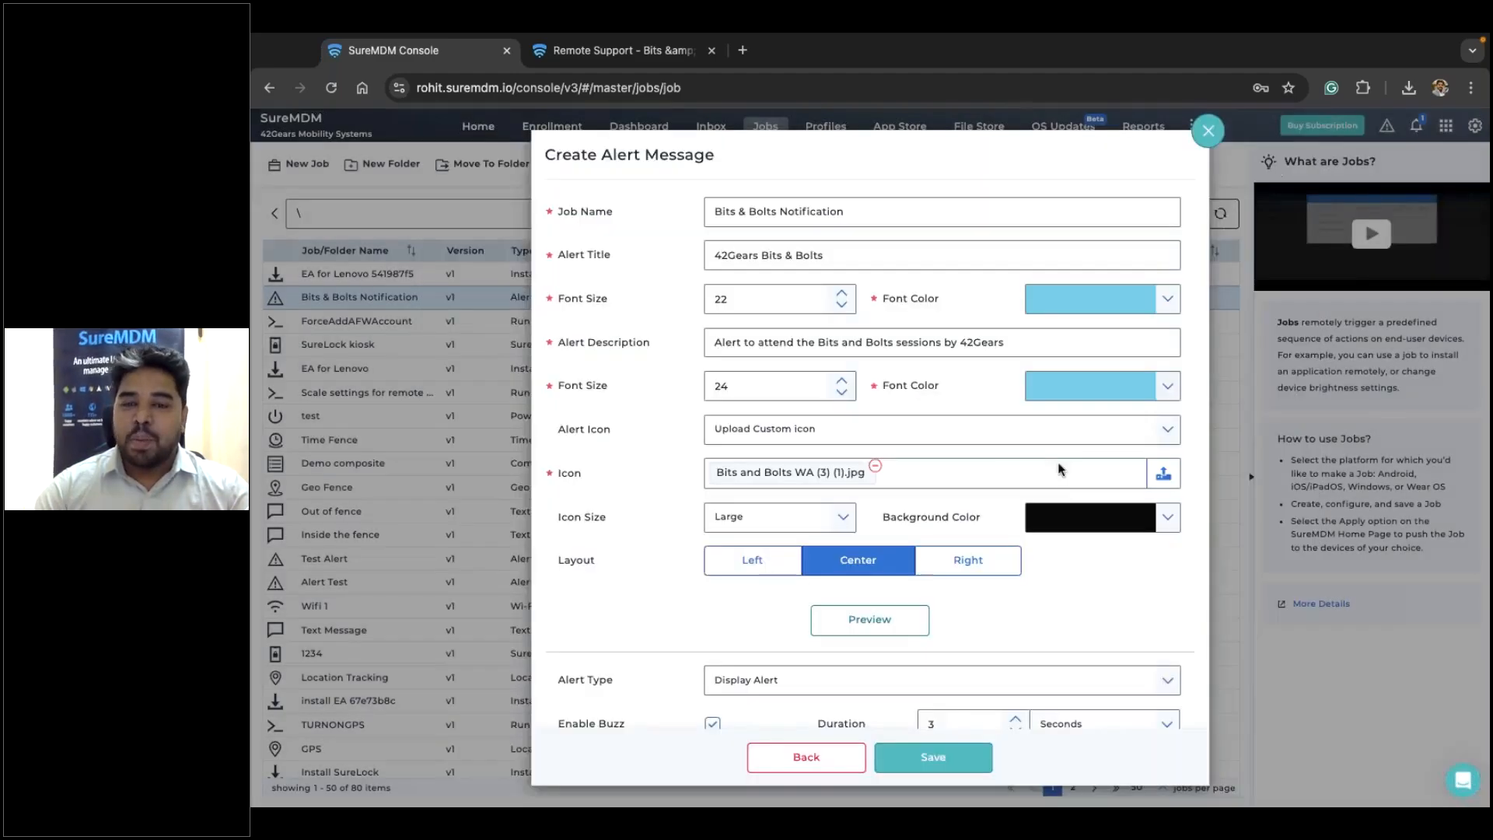
left_click(932, 755)
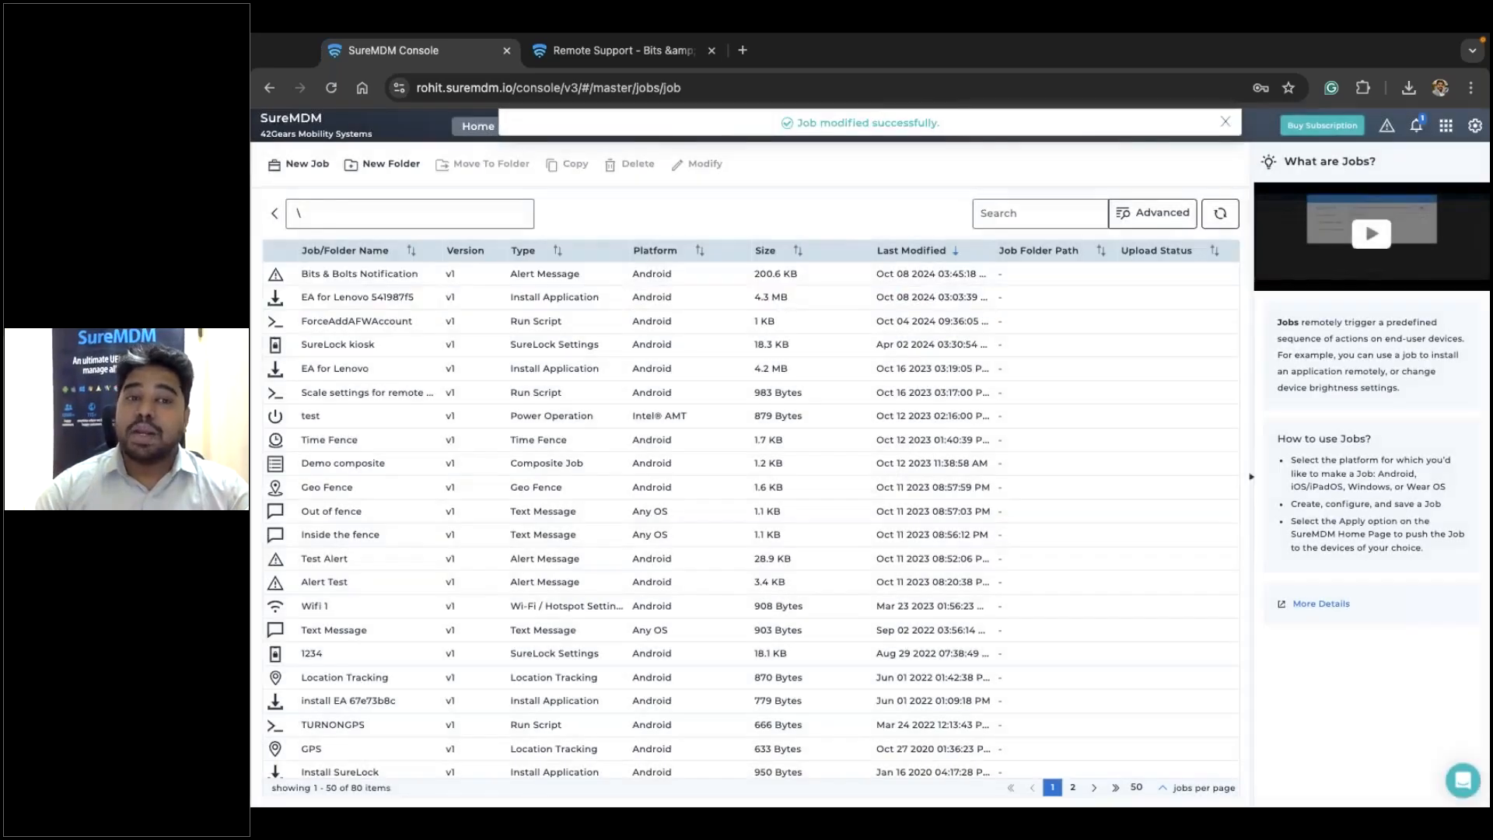
Return to the device list and look for the Bits and Bolts Notification job among the additional device actions
left_click(478, 126)
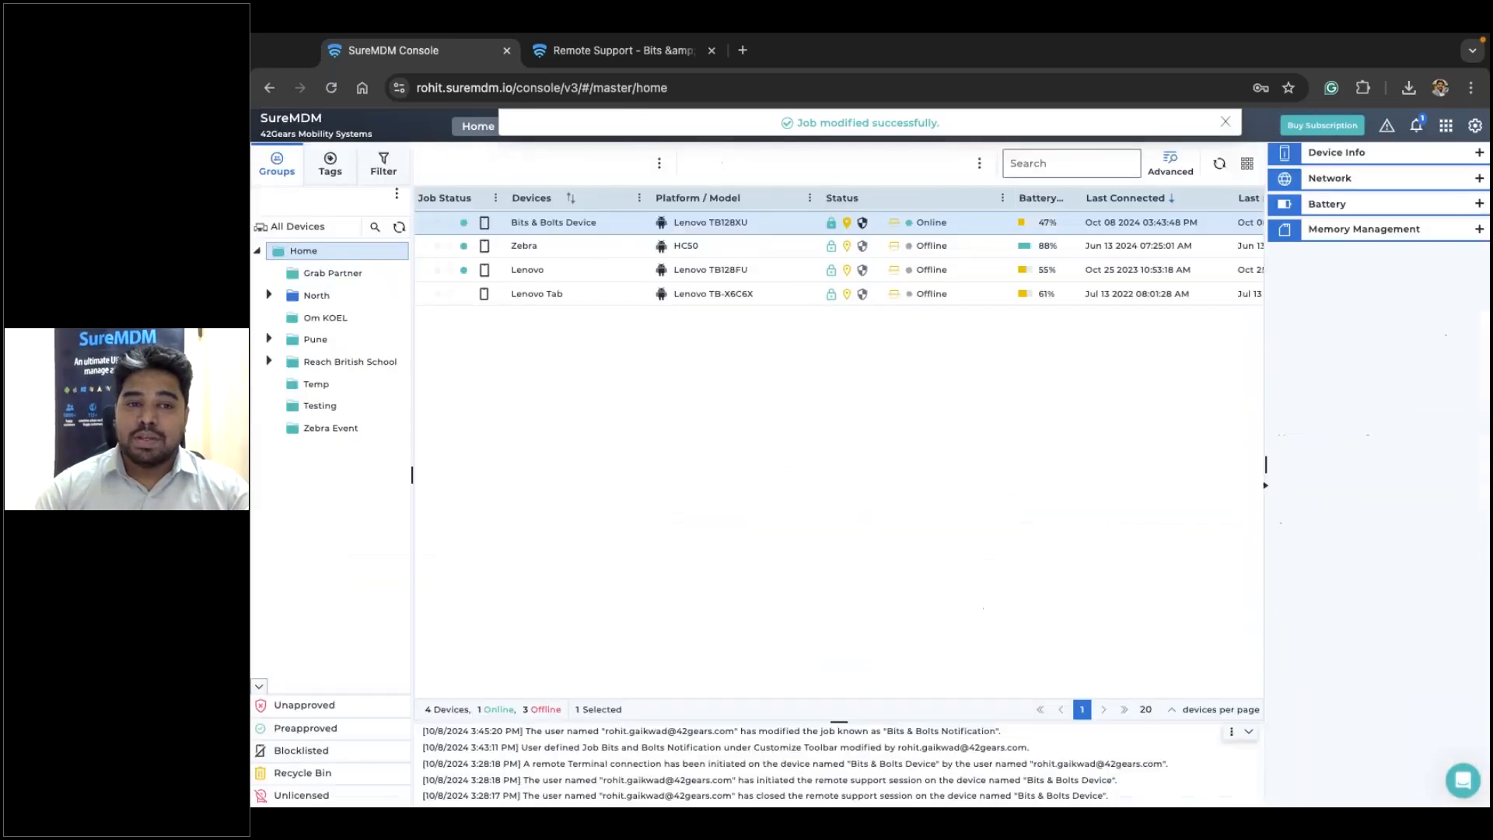
left_click(980, 162)
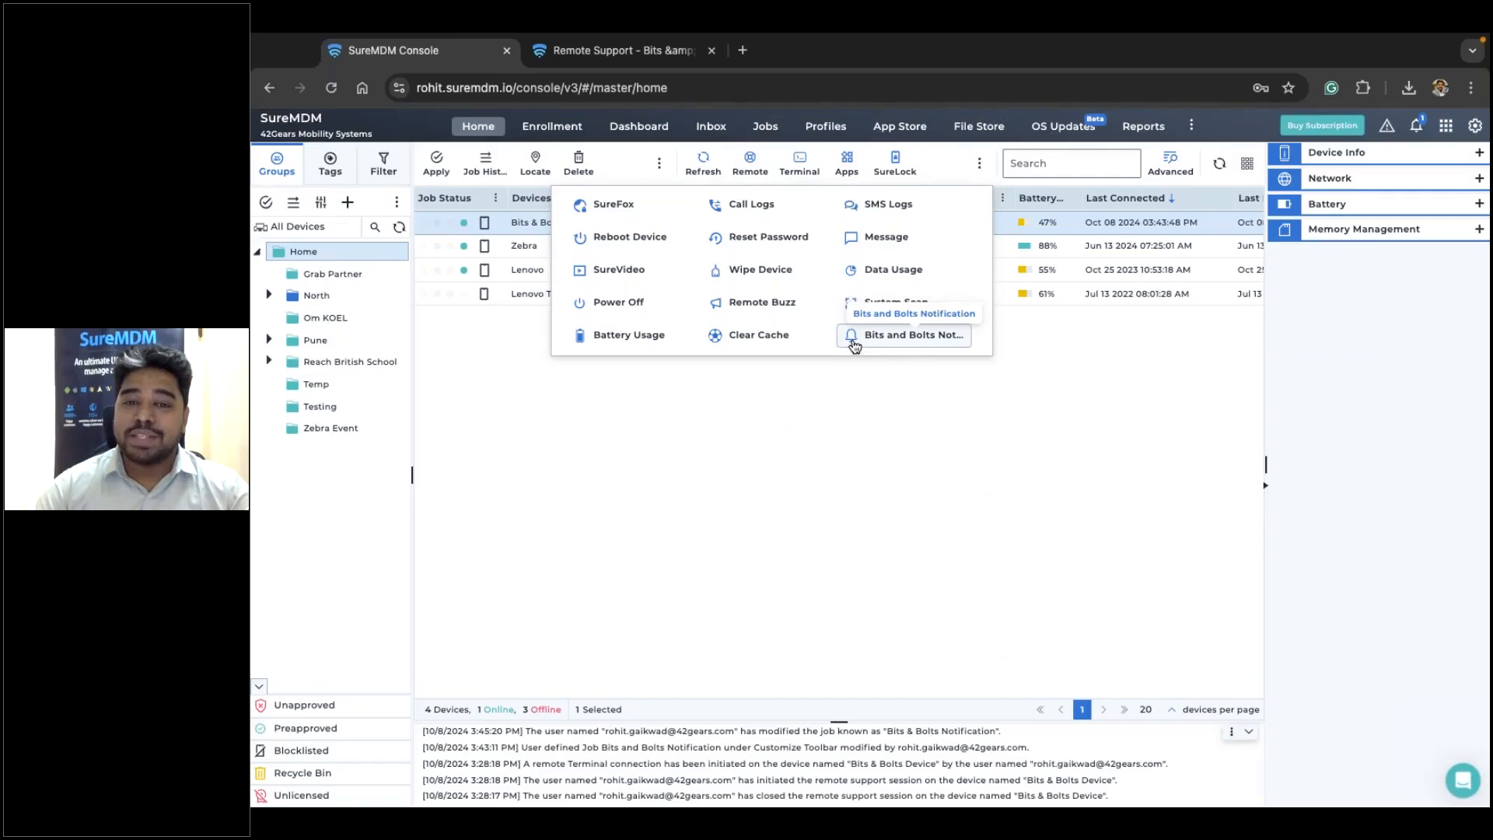
left_click(862, 336)
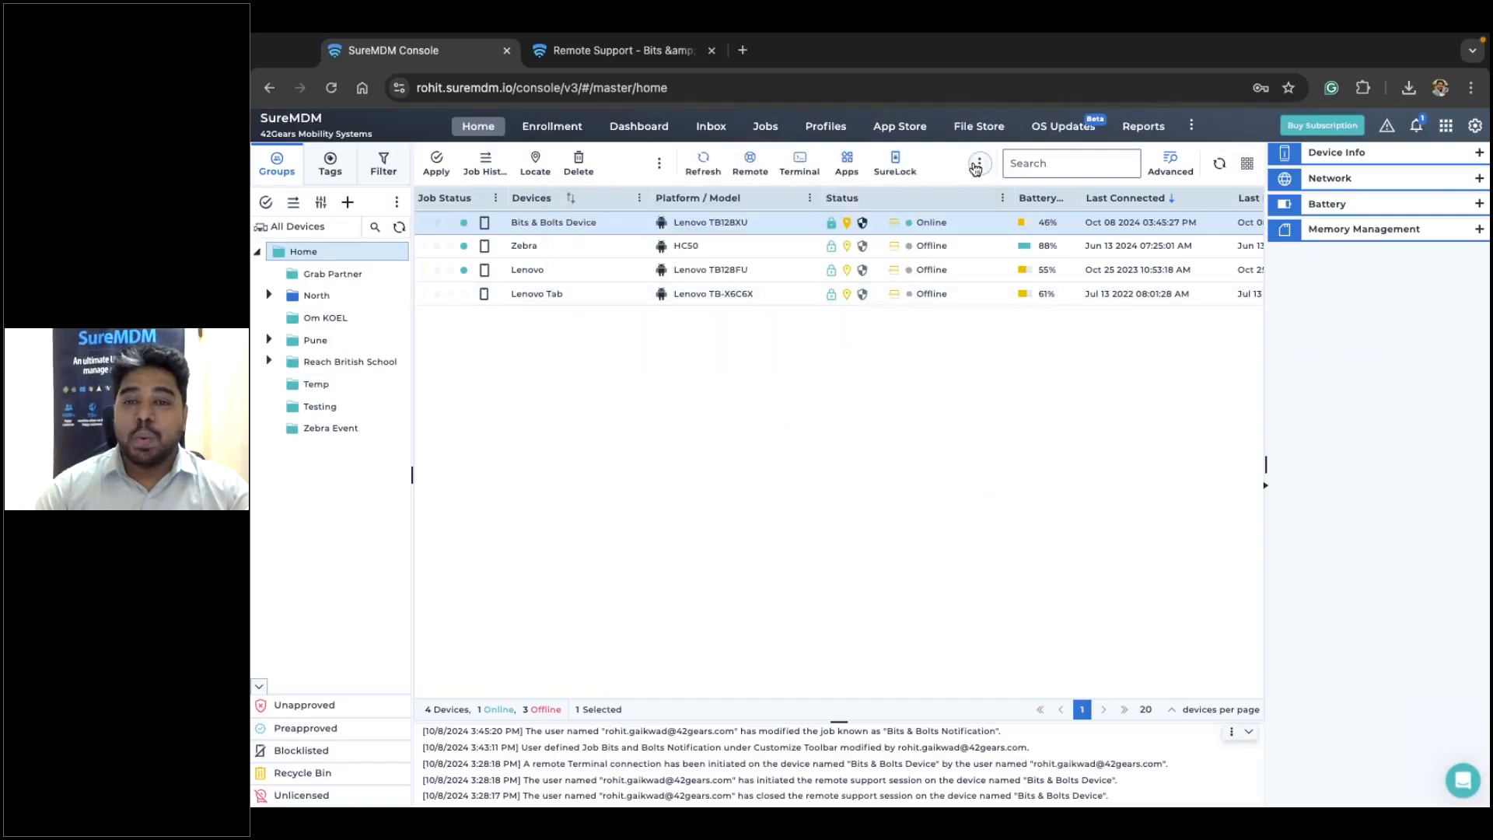
left_click(976, 165)
left_click(976, 166)
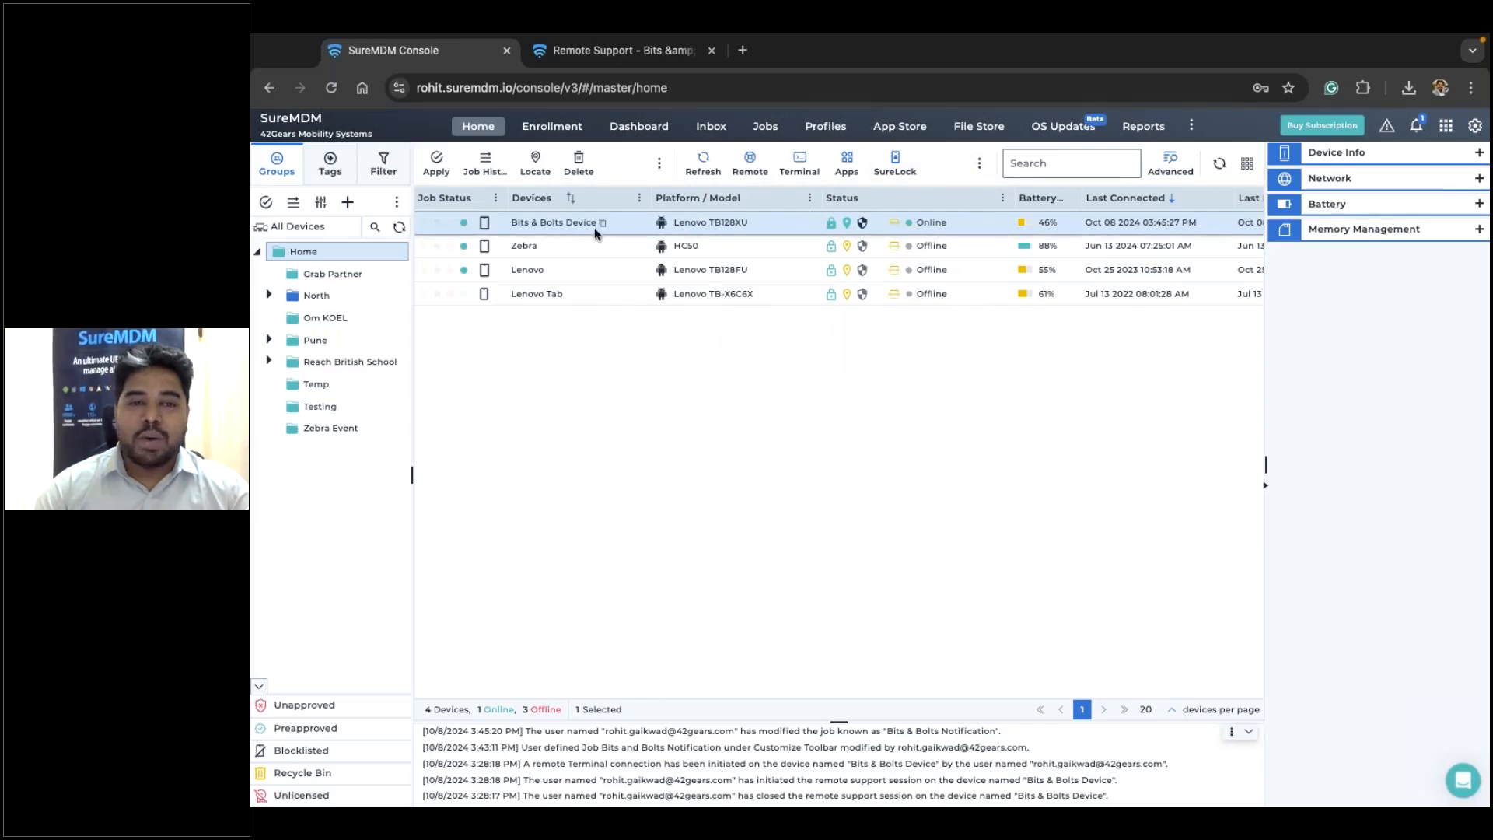
Close the old remote support session, start a new one for the Bits & Bolts Device and return to the console
left_click(711, 51)
left_click(750, 163)
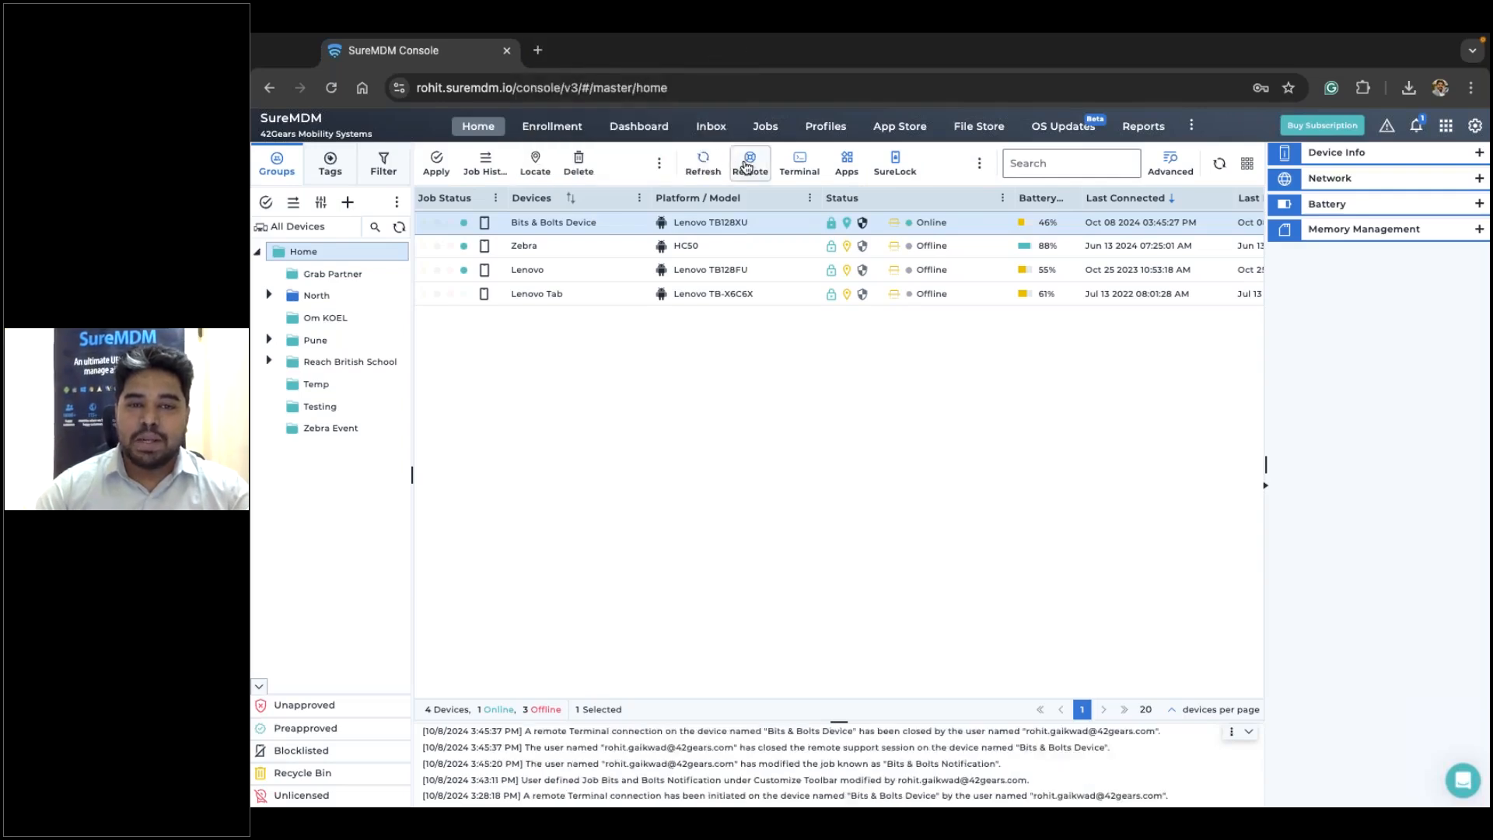
left_click(424, 52)
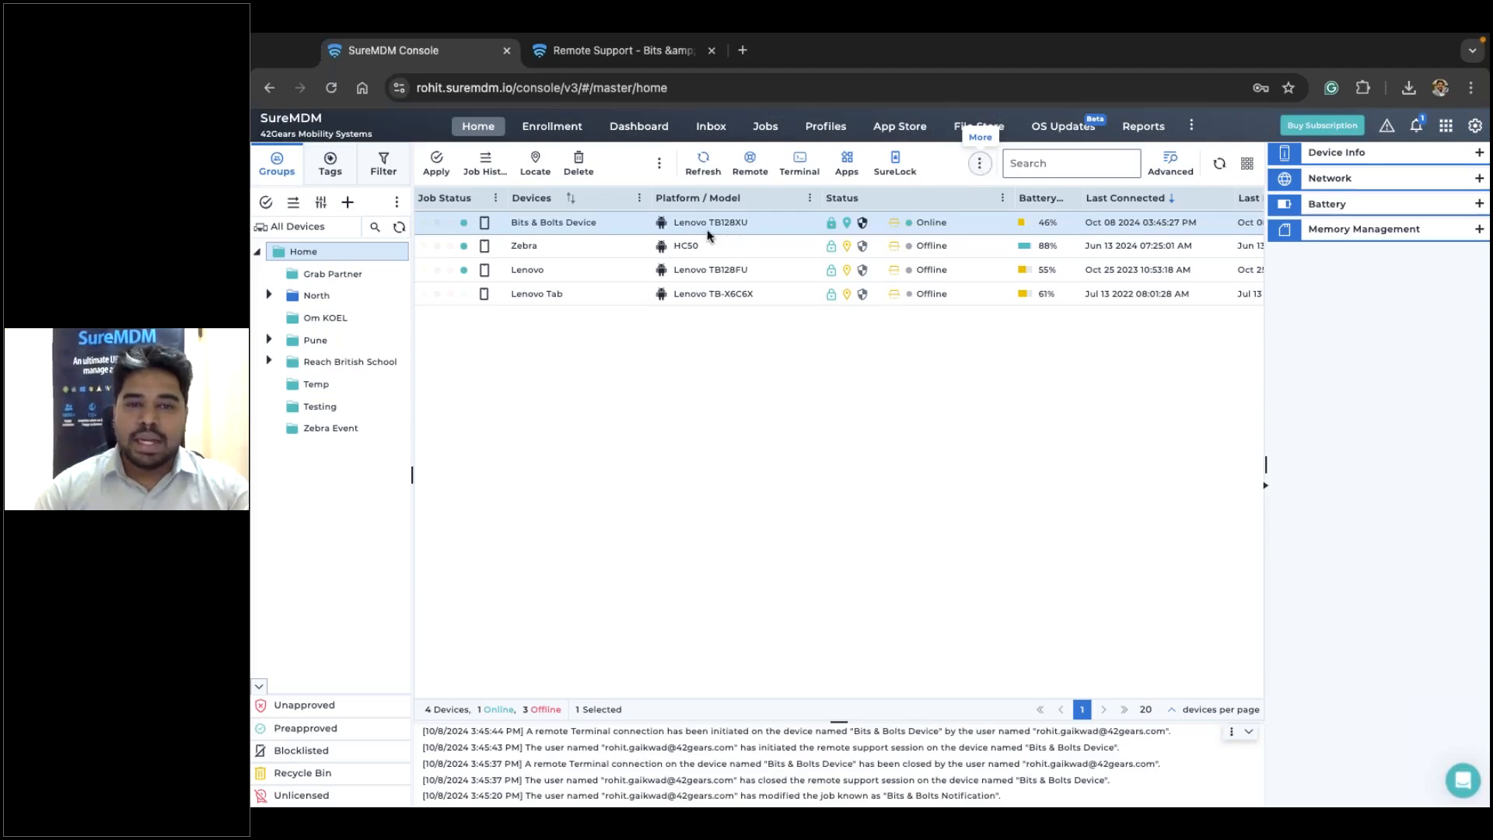
Apply the Bits and Bolts Notification toolbar job to the Bits & Bolts Device and check the alert in its remote session
left_click(978, 163)
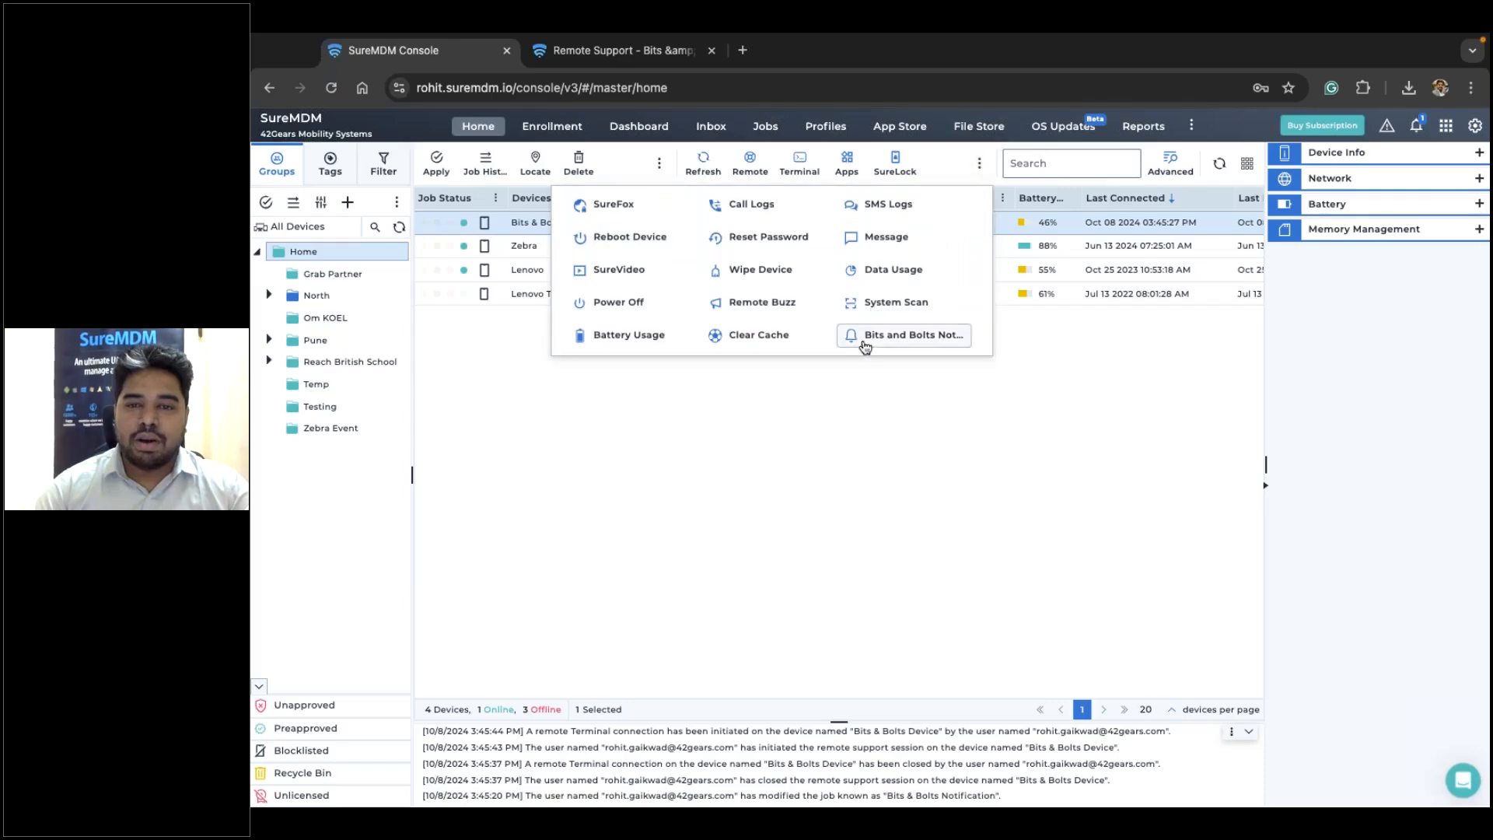
left_click(877, 334)
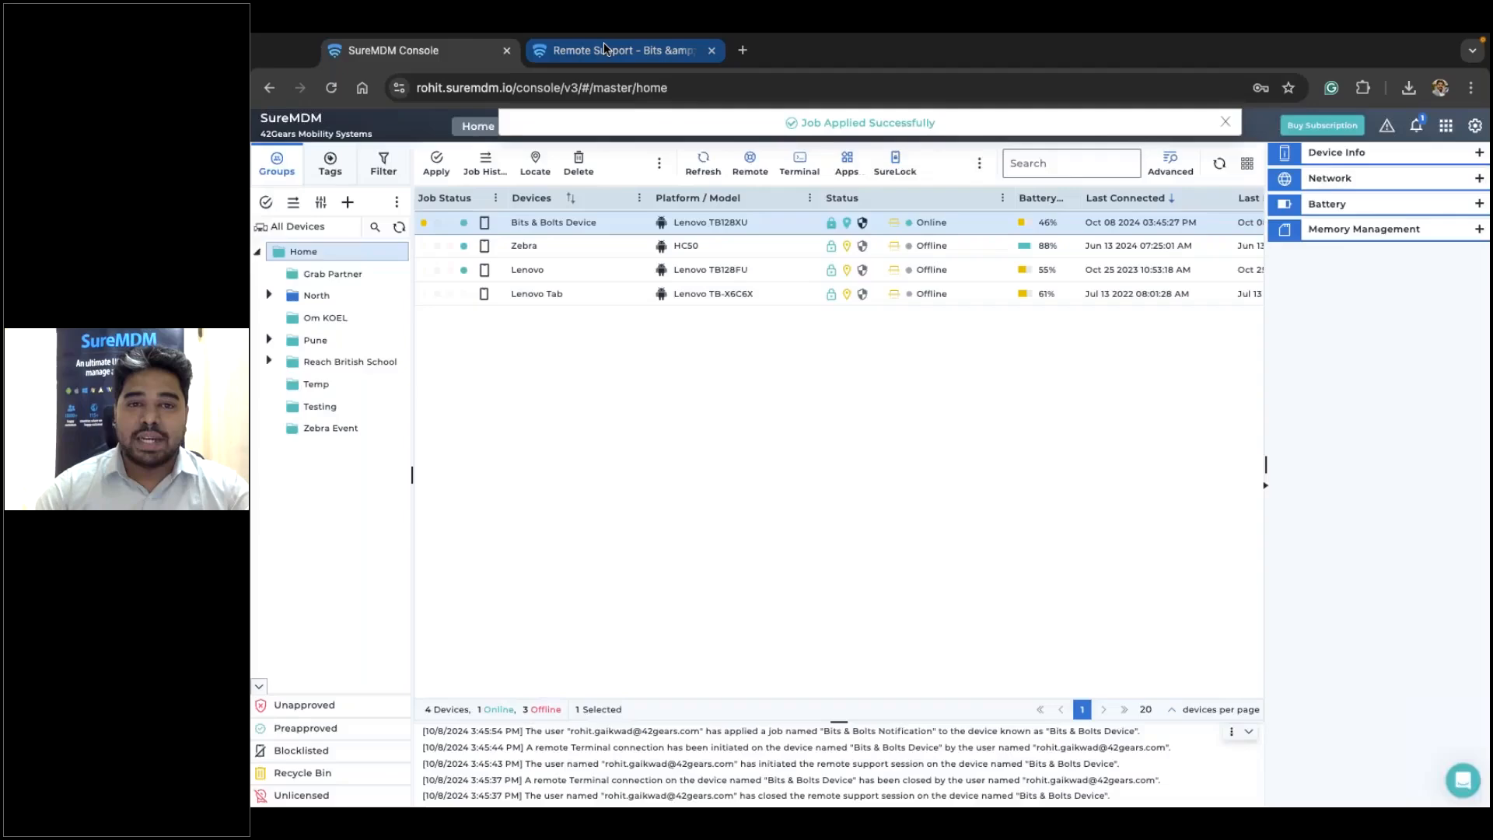
left_click(614, 52)
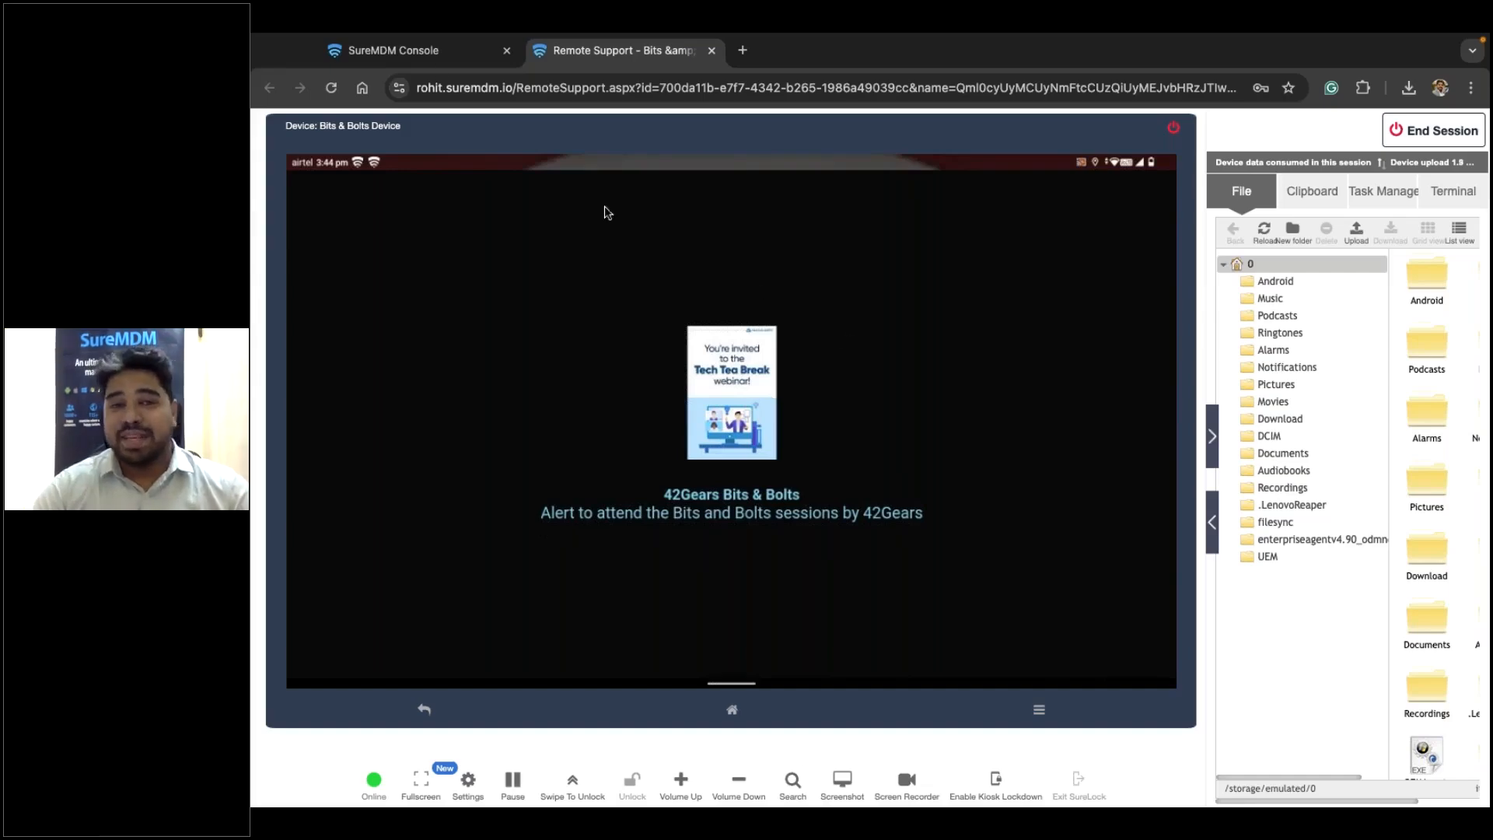
Return to the console and review the additional device actions available for the selected device
left_click(412, 53)
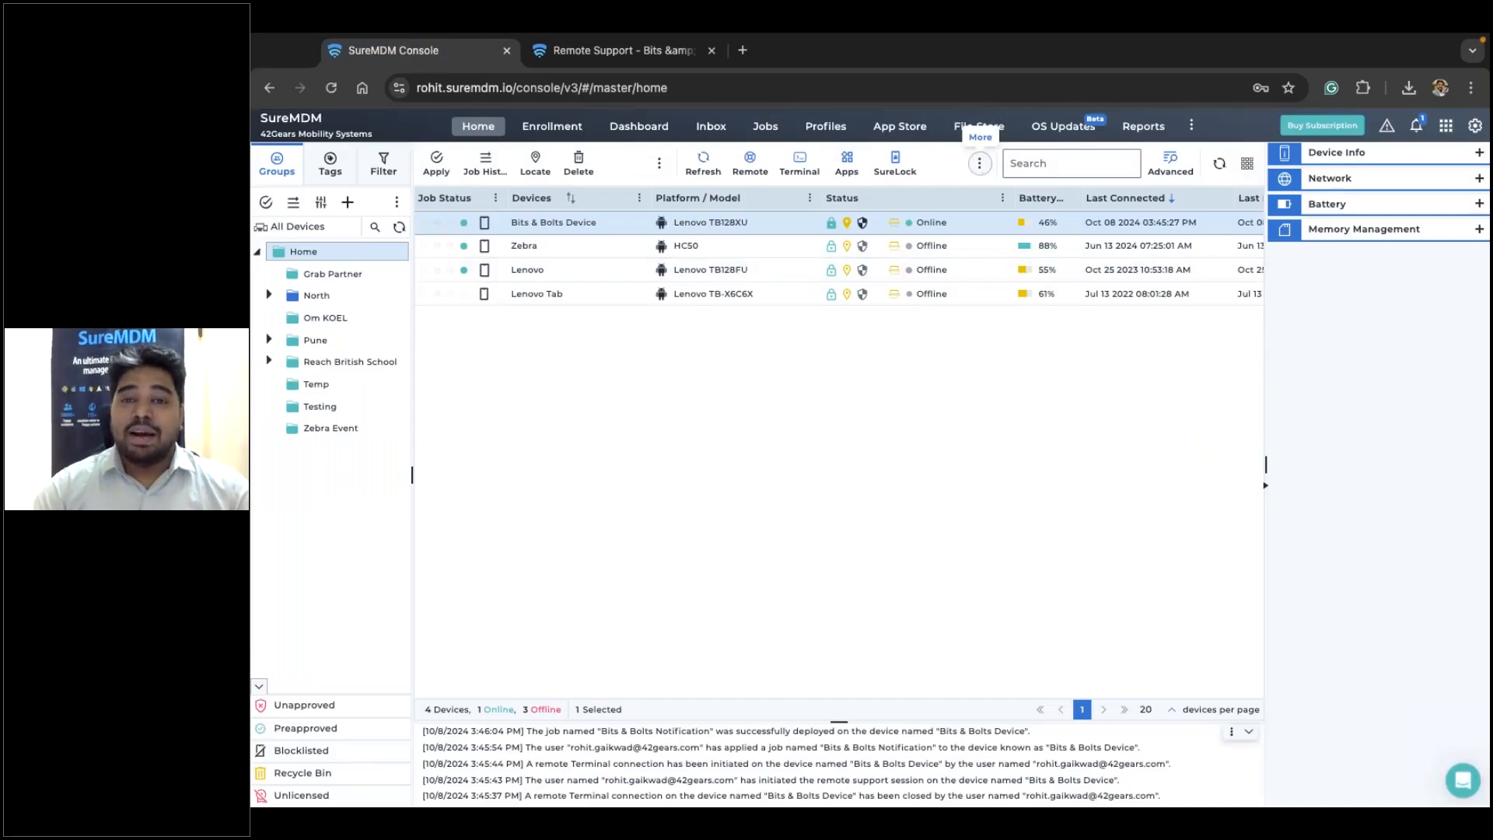
left_click(979, 162)
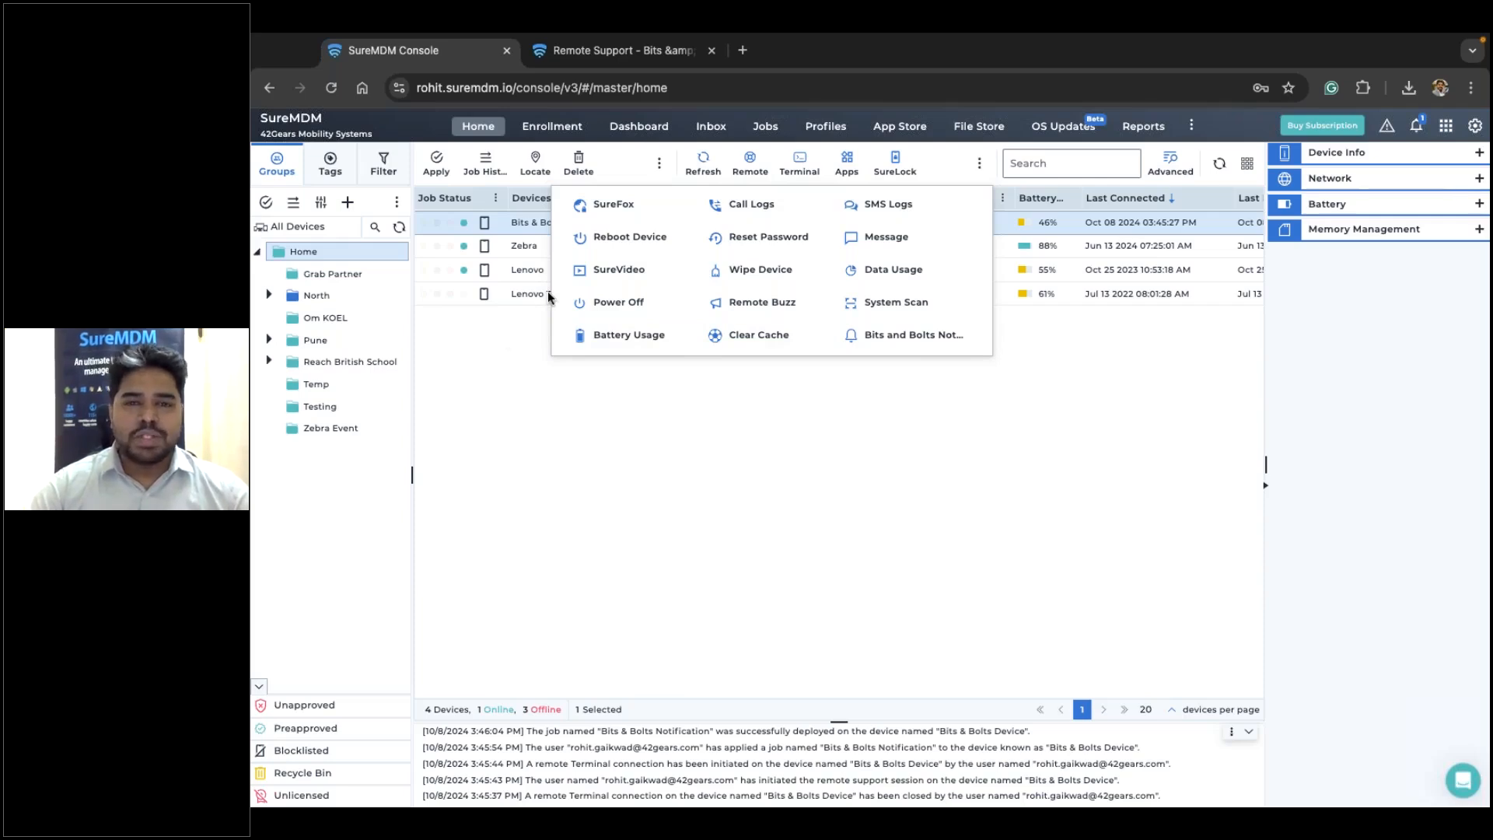
left_click(979, 163)
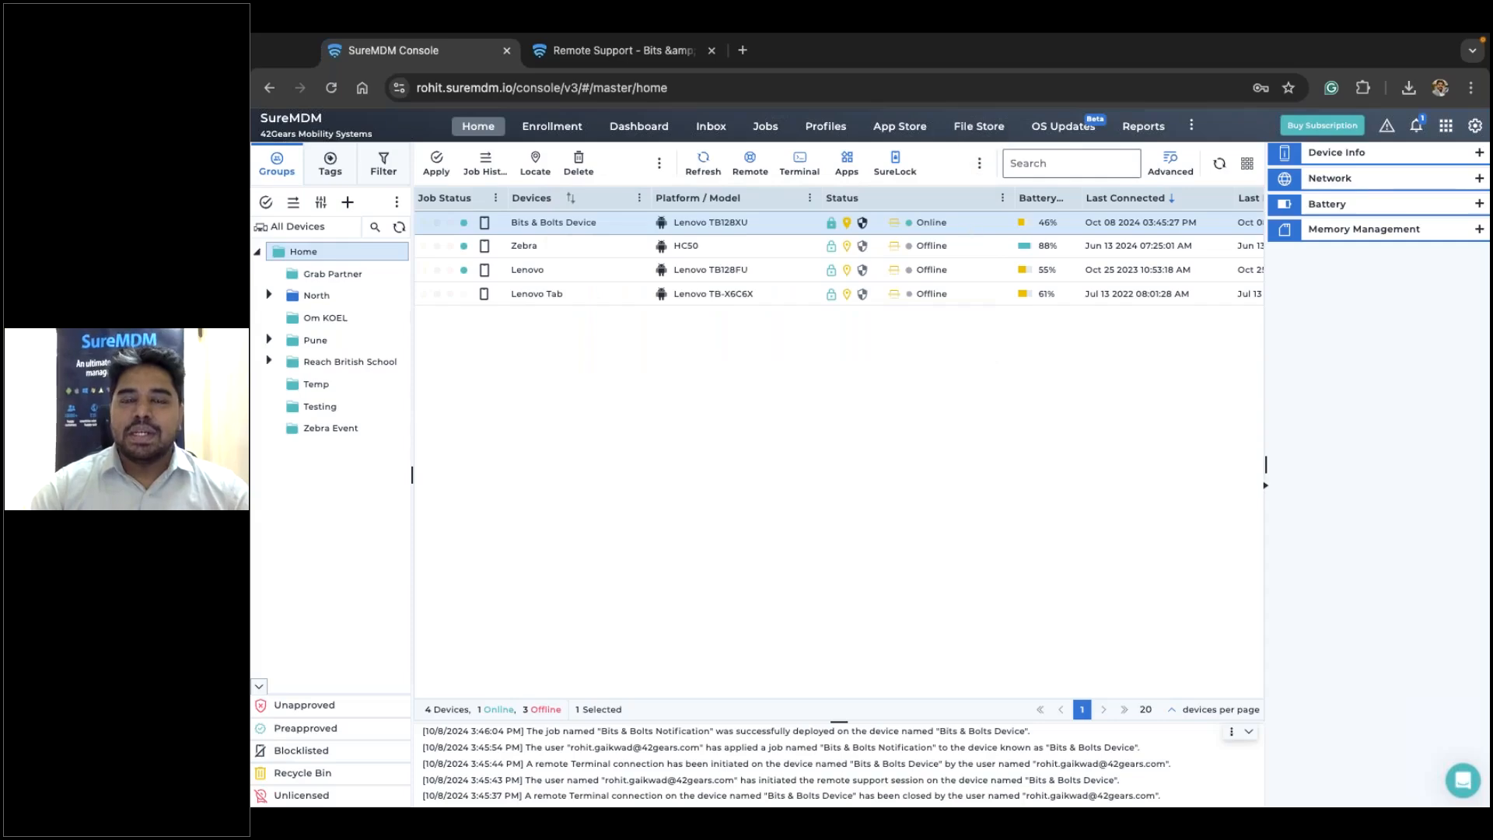
Switch to the Bits & Bolts October 2024 APAC presentation, play it and advance to the Customising Application slide
key("ctrl+Left")
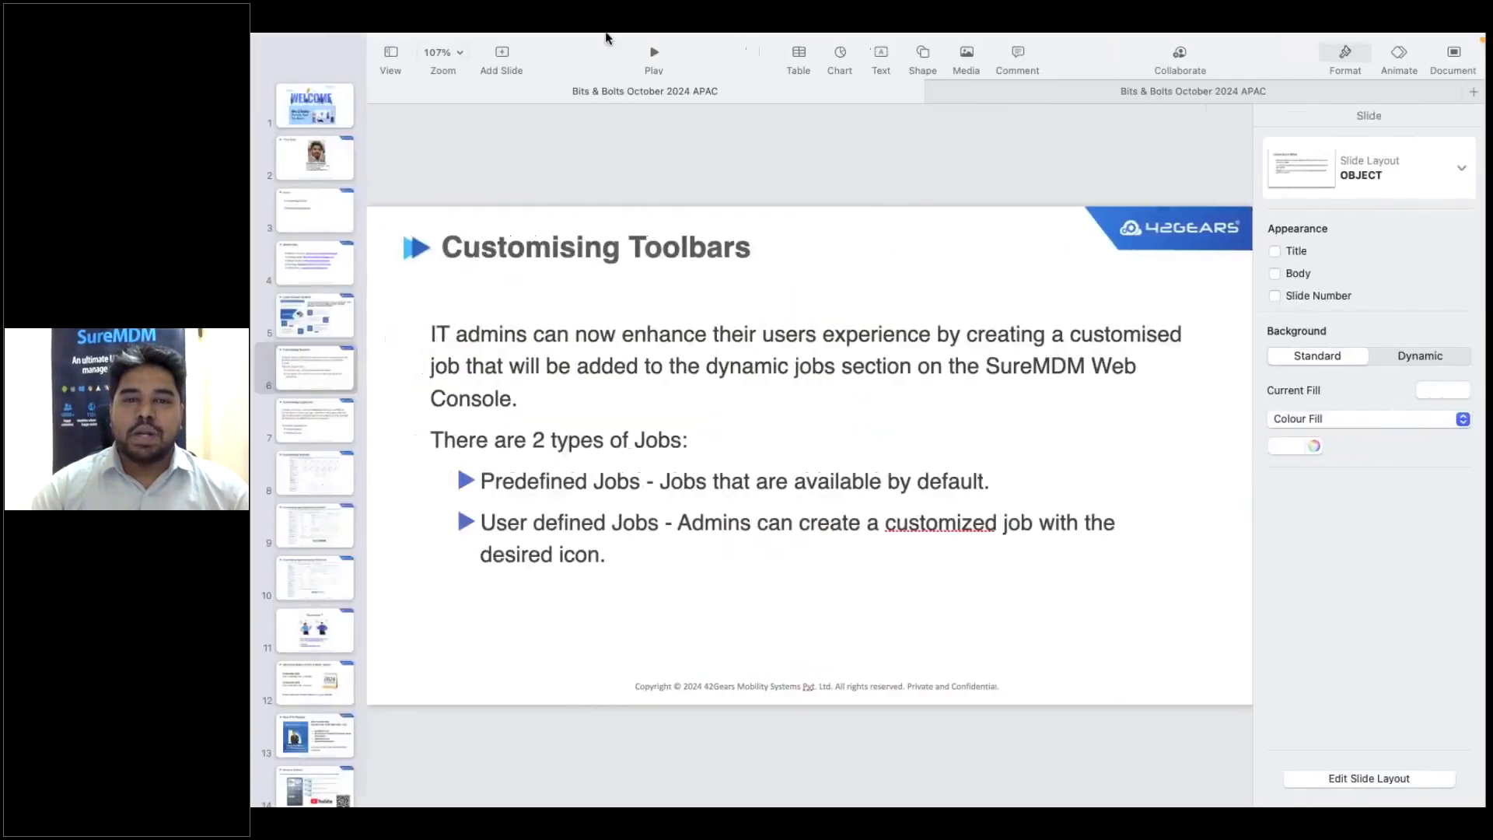
left_click(654, 48)
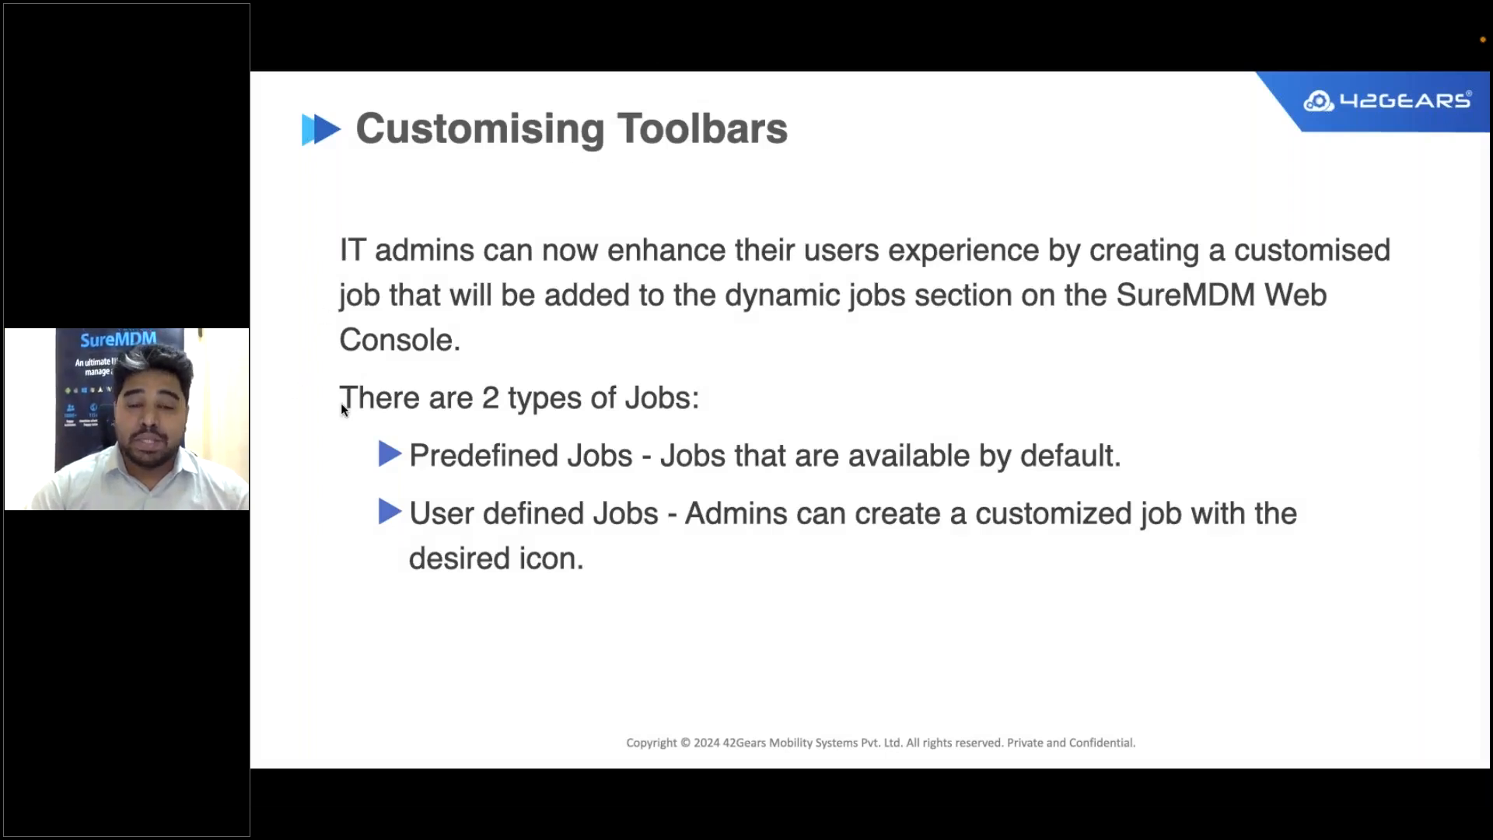
key("Right")
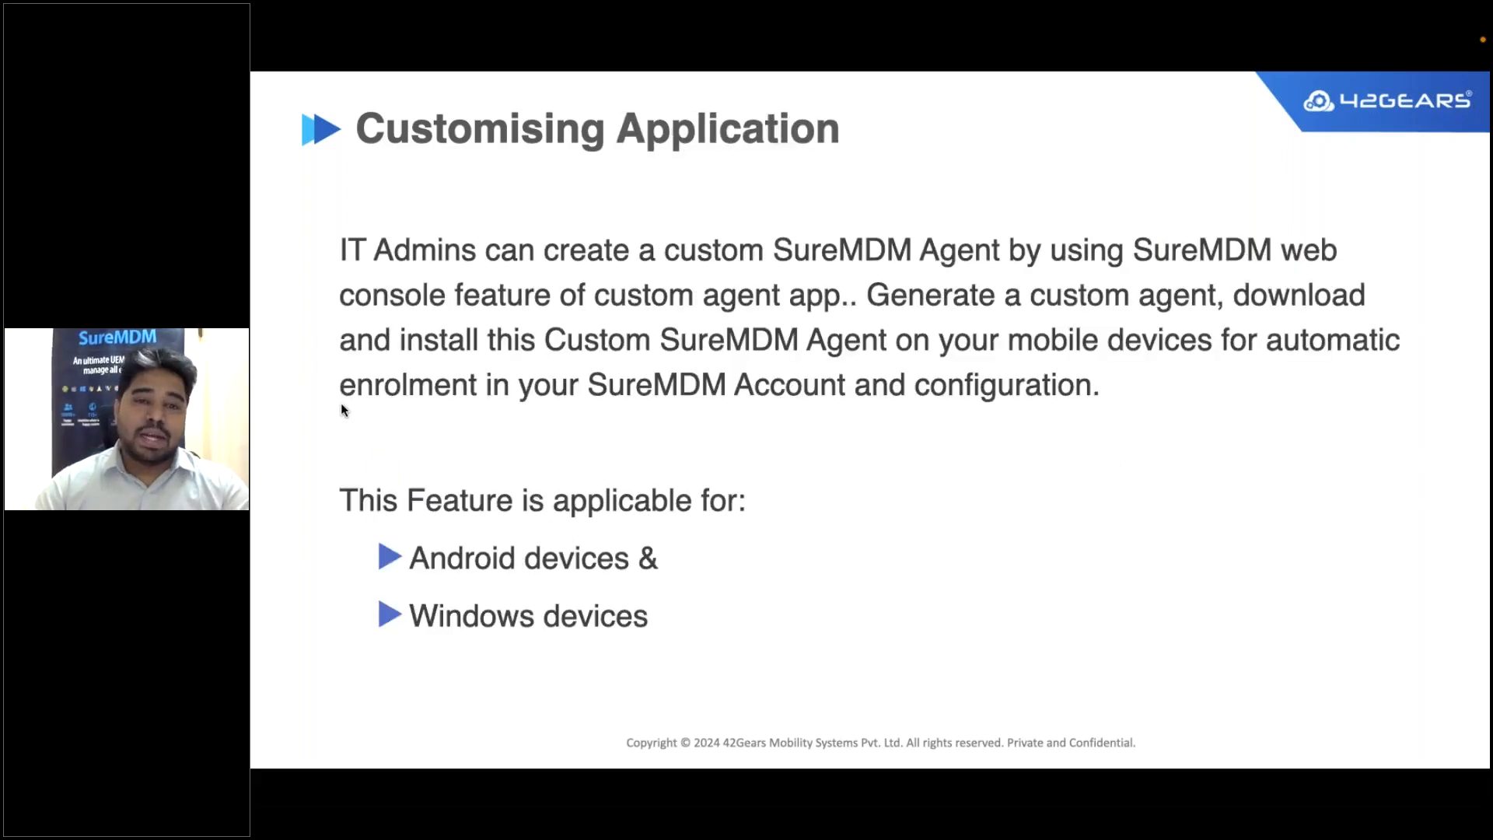
key("Left")
key("Right")
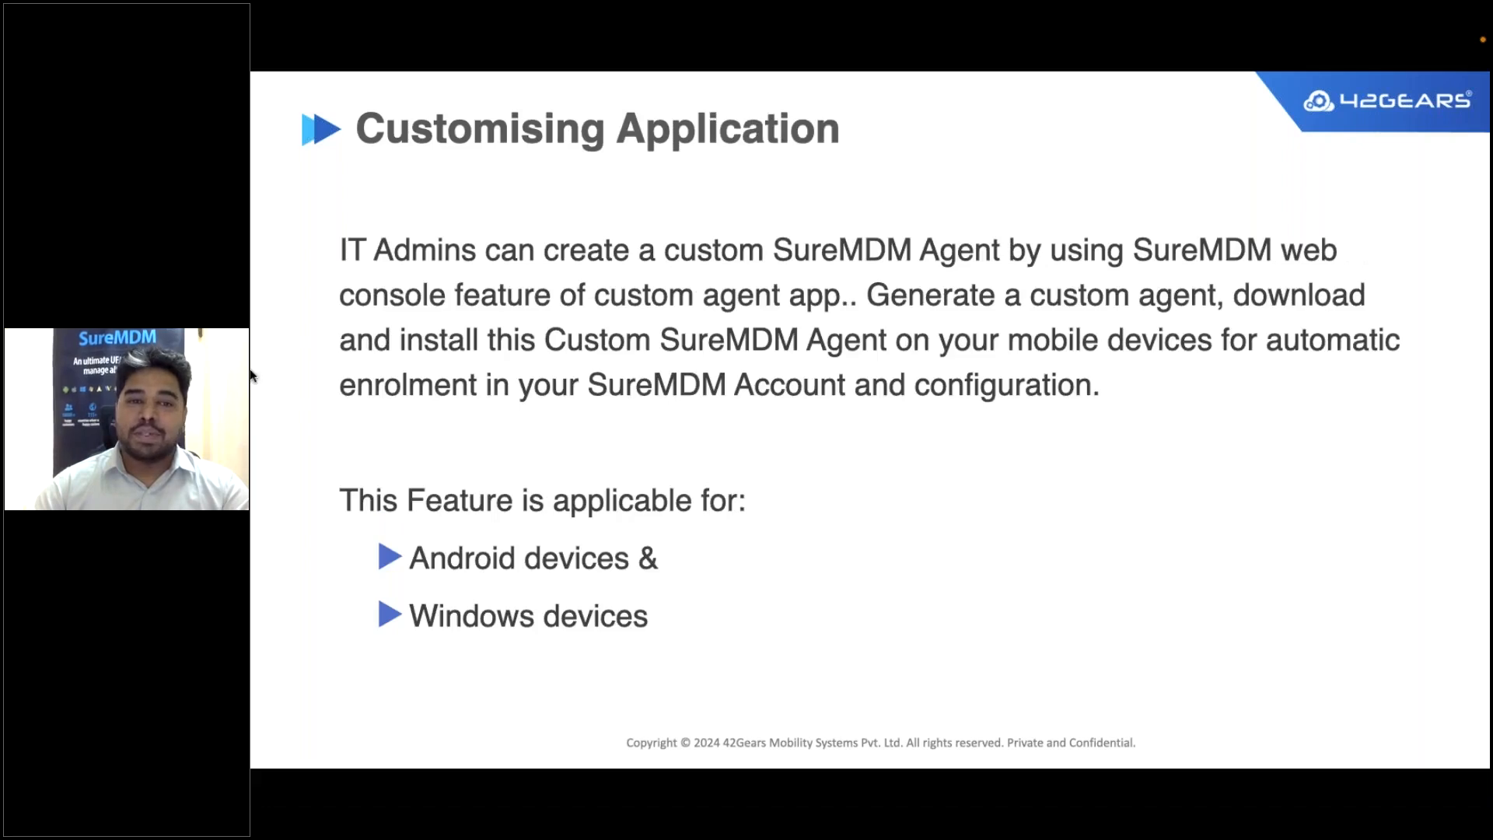
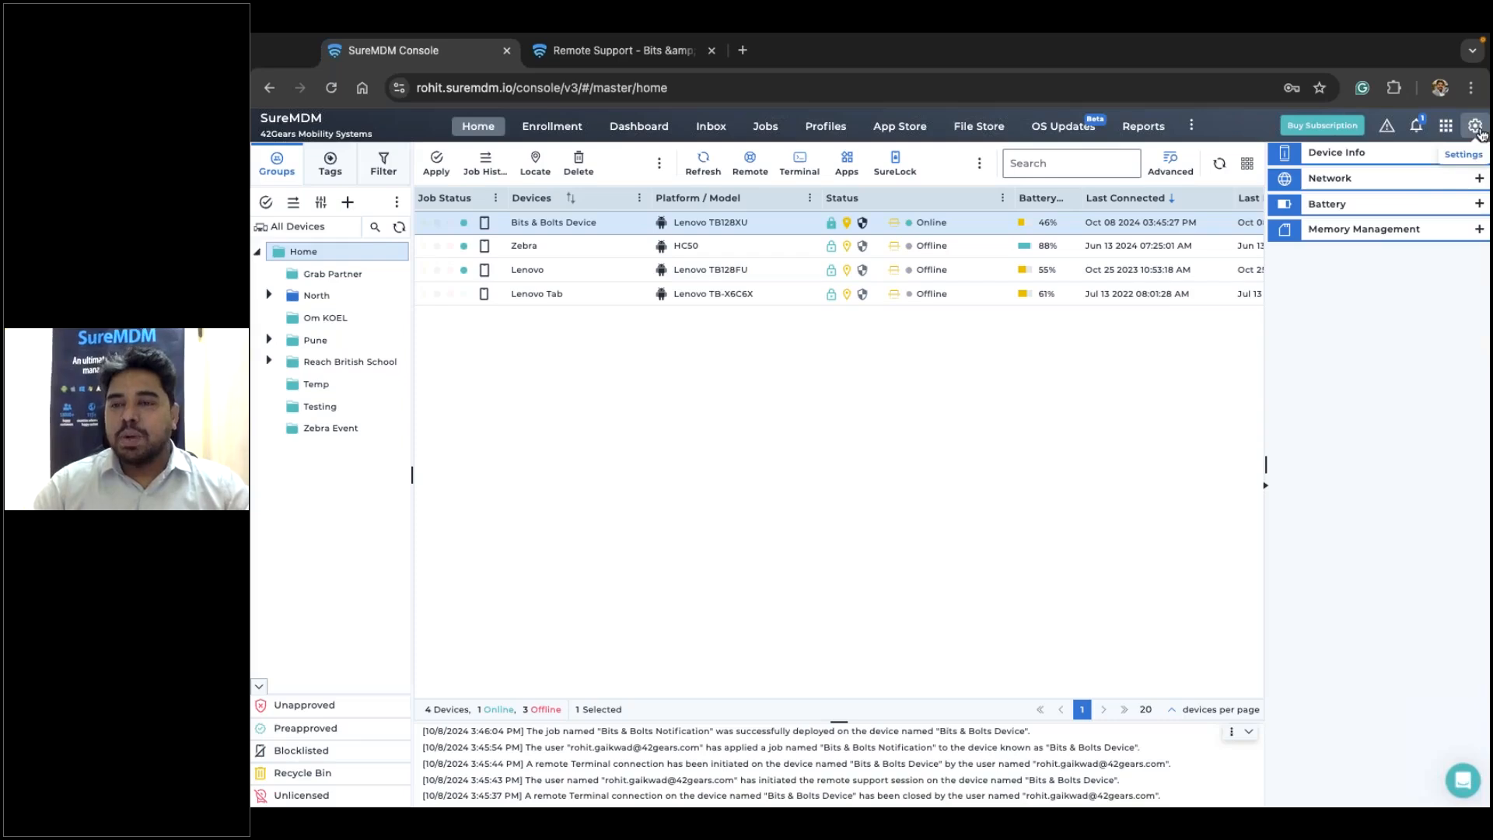
Return to the SureMDM console and open the Customize SureMDM Agent/SureLock page in the account's customize settings
left_click(1479, 130)
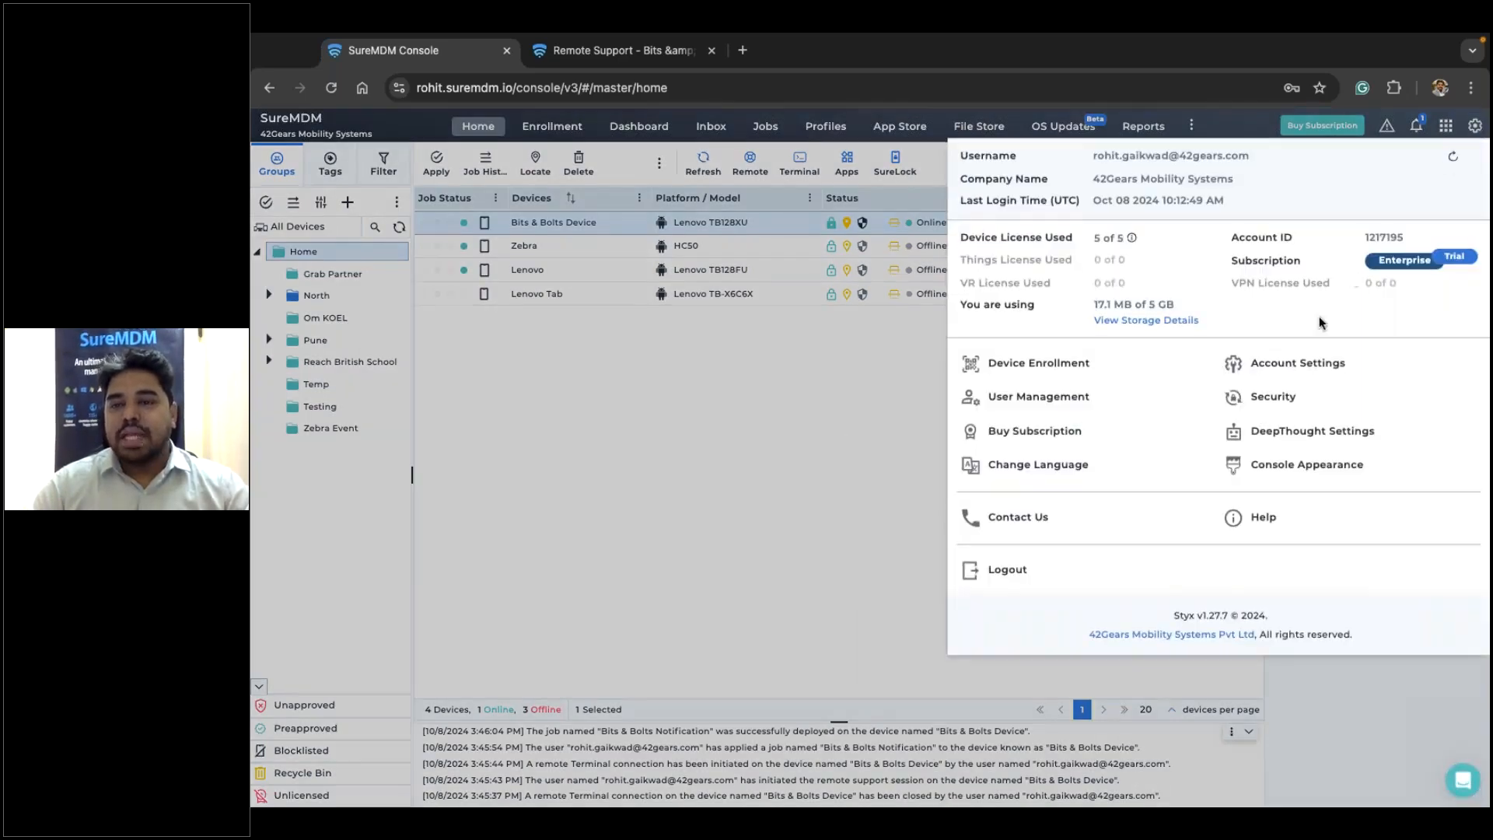
left_click(1297, 362)
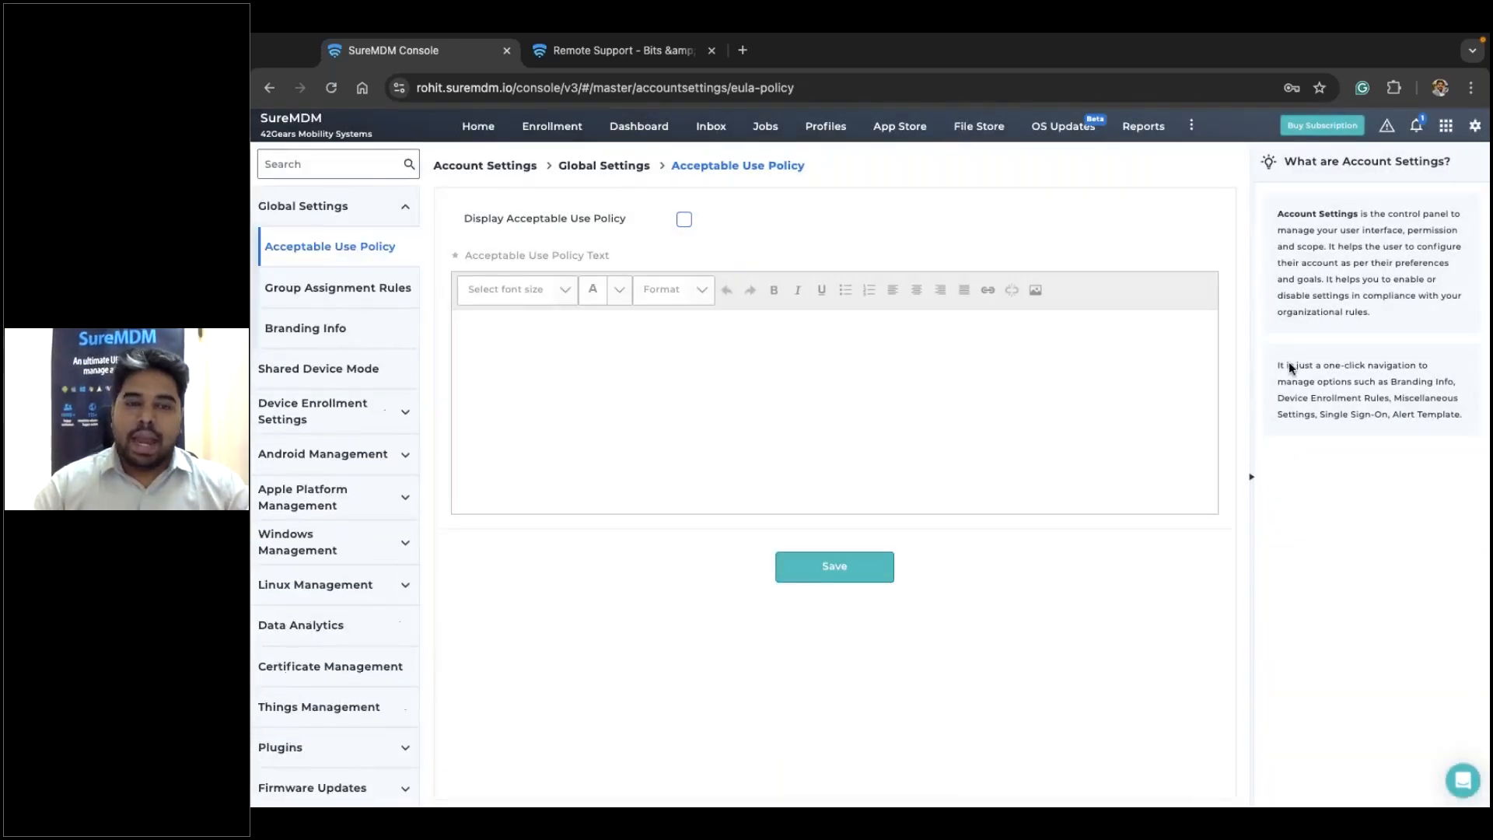
scroll(284, 680, "down", 5)
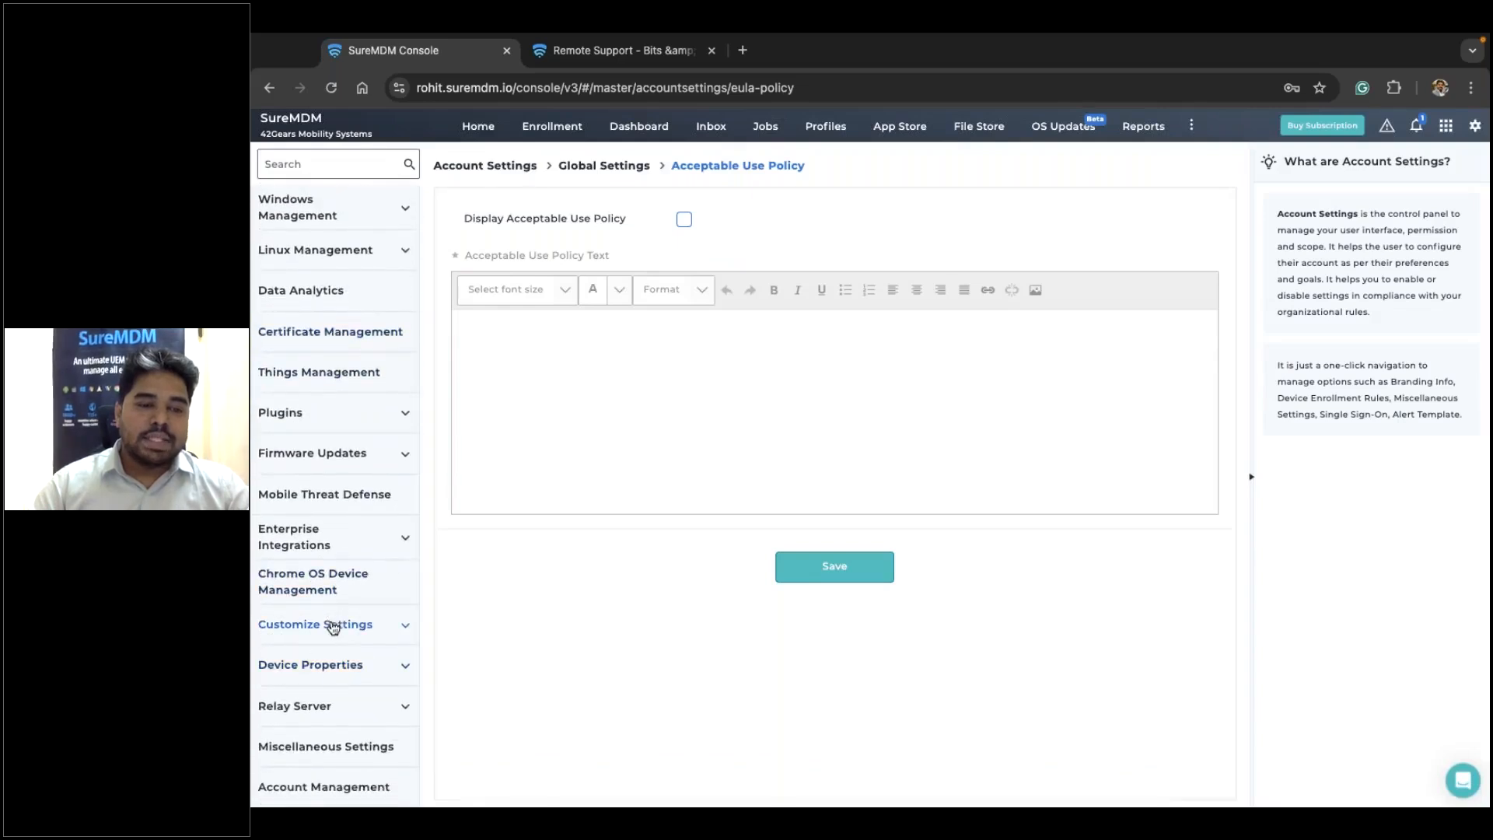
left_click(333, 625)
left_click(314, 703)
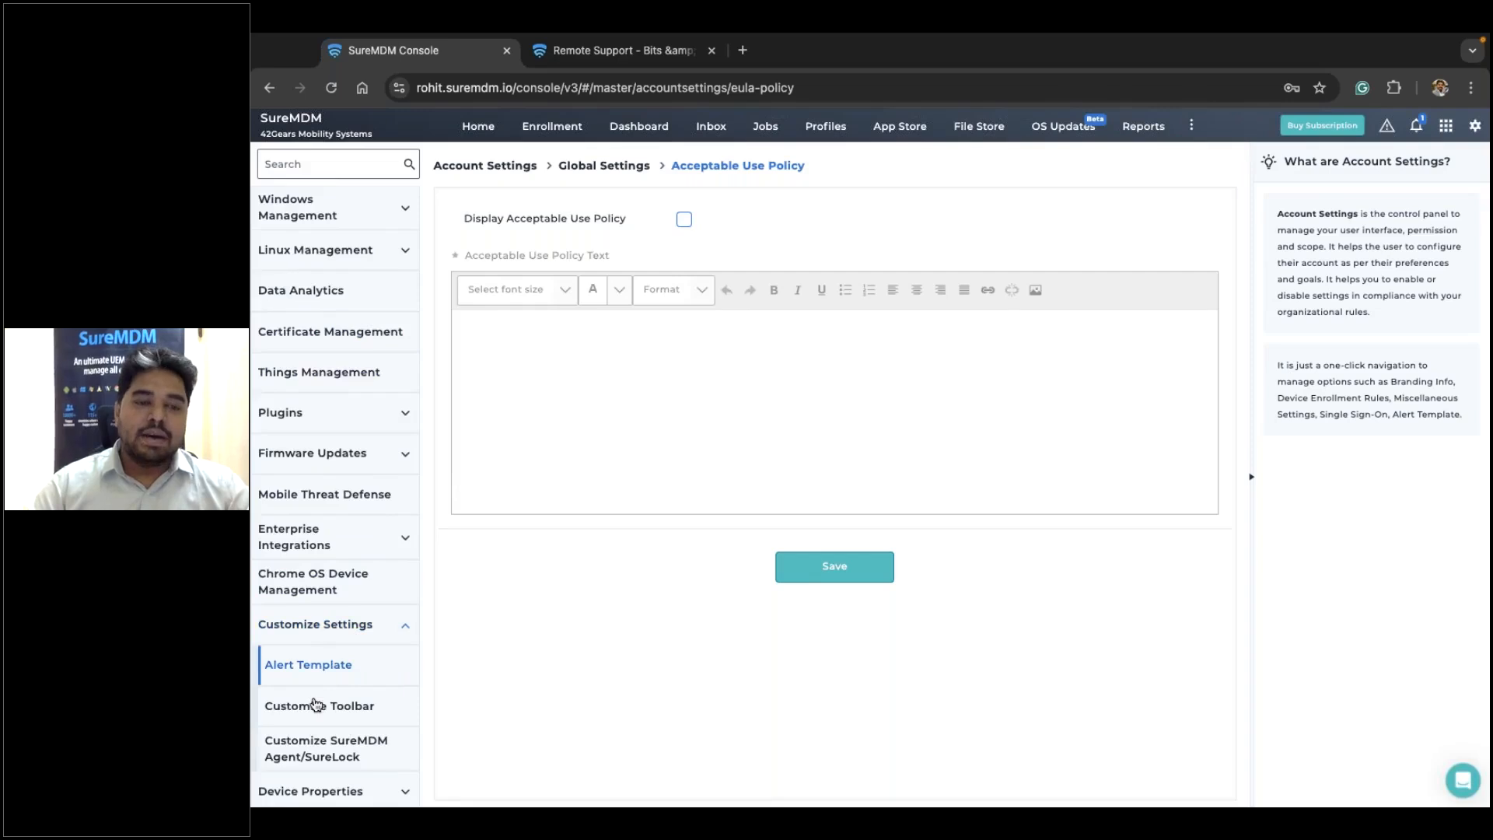
scroll(313, 657, "down", 2)
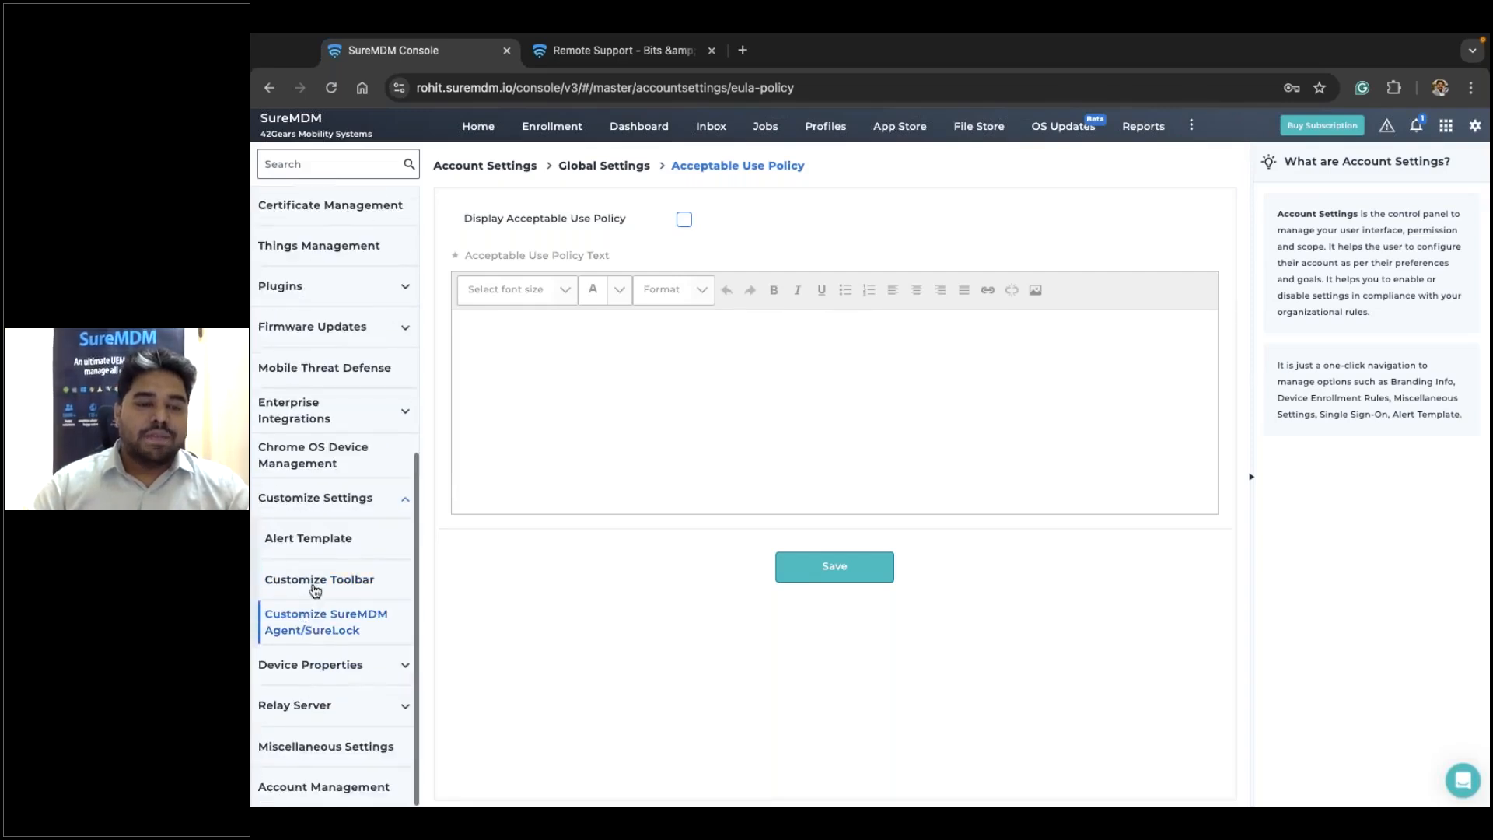
left_click(319, 630)
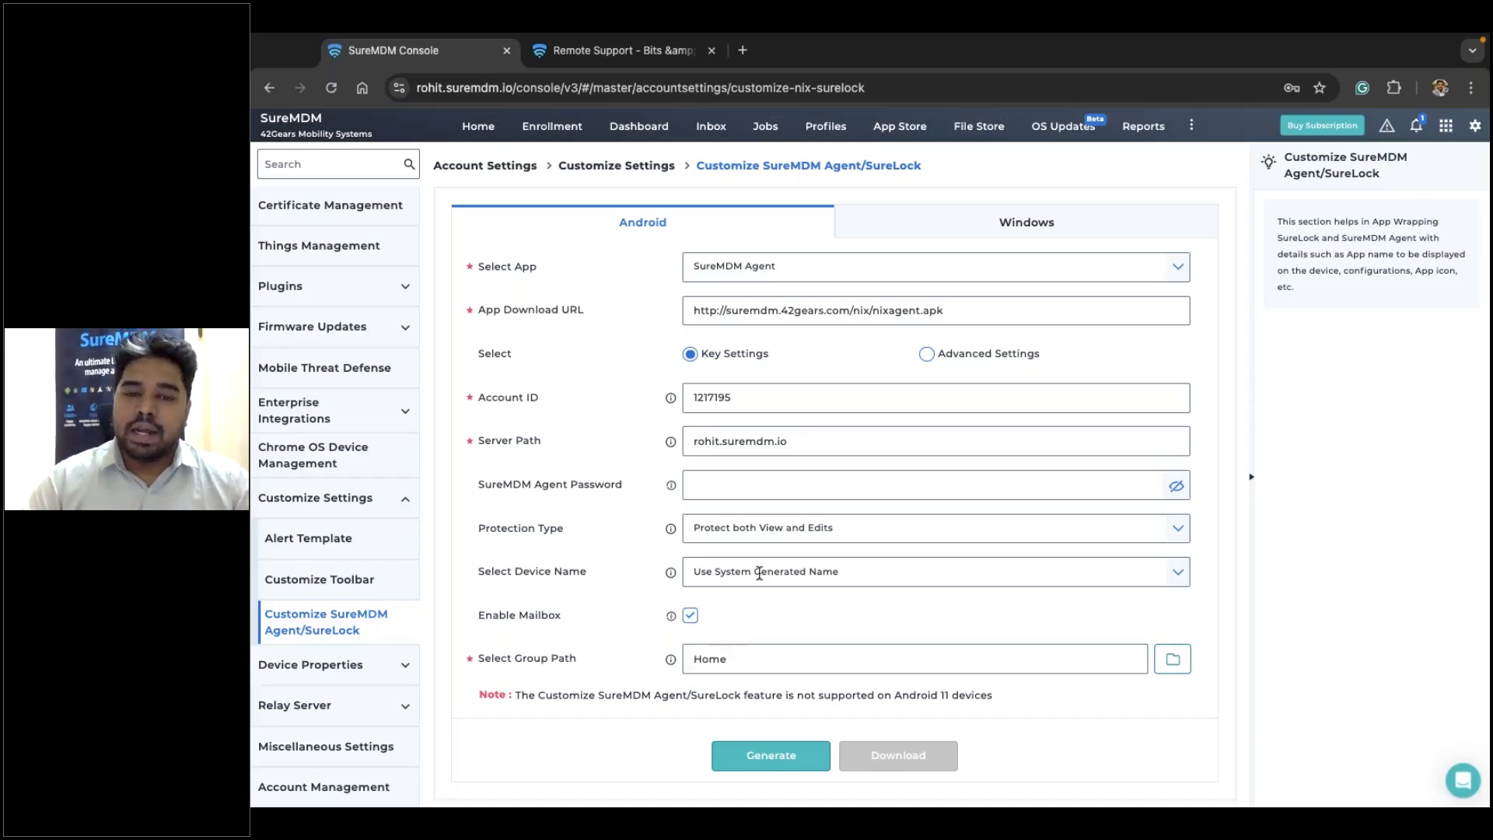
Generate the customized Android SureMDM Agent with the existing key settings, acknowledging the security risk
left_click(778, 758)
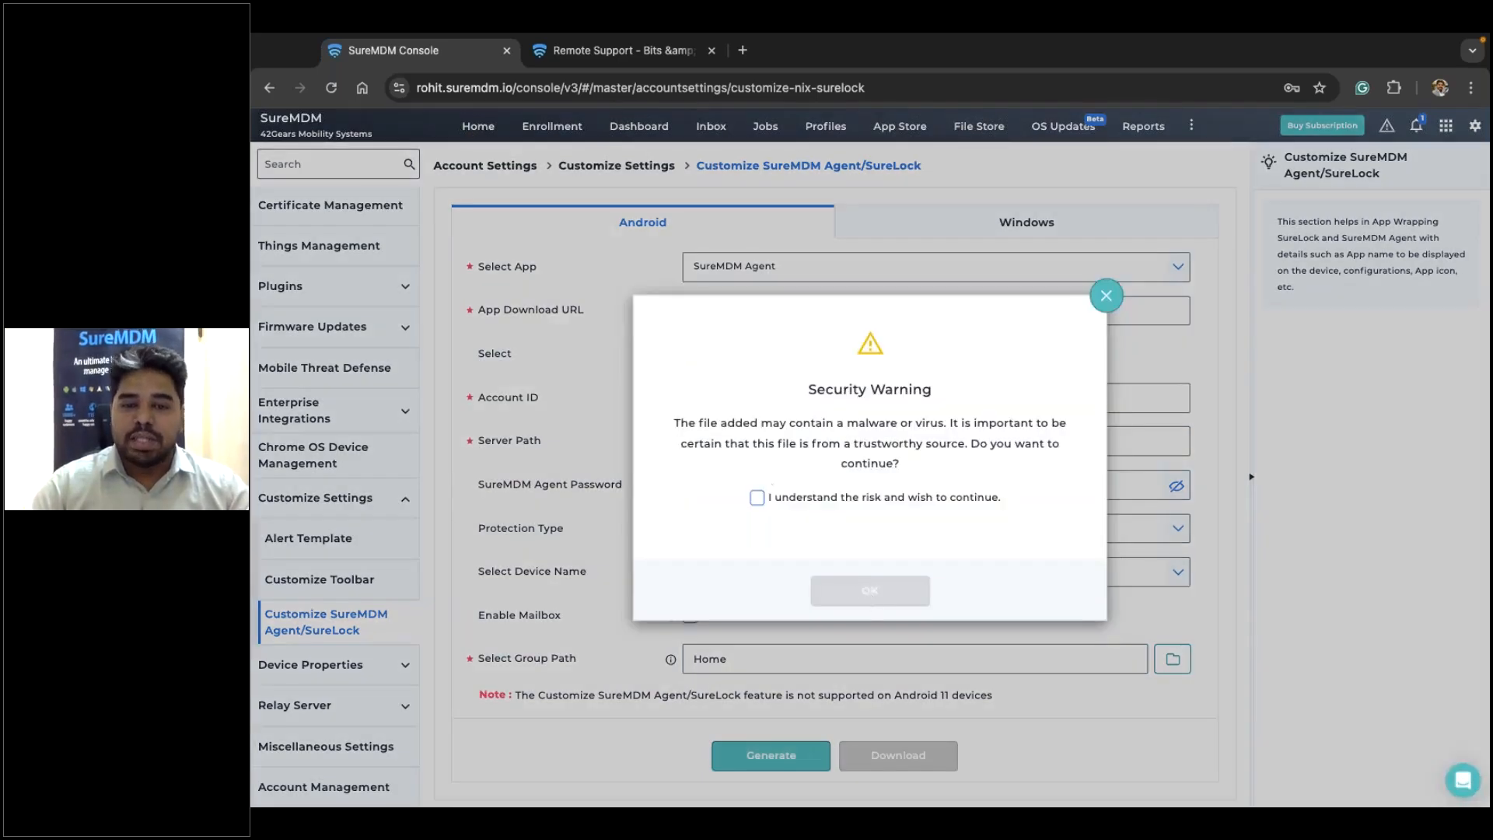
left_click(770, 501)
left_click(836, 594)
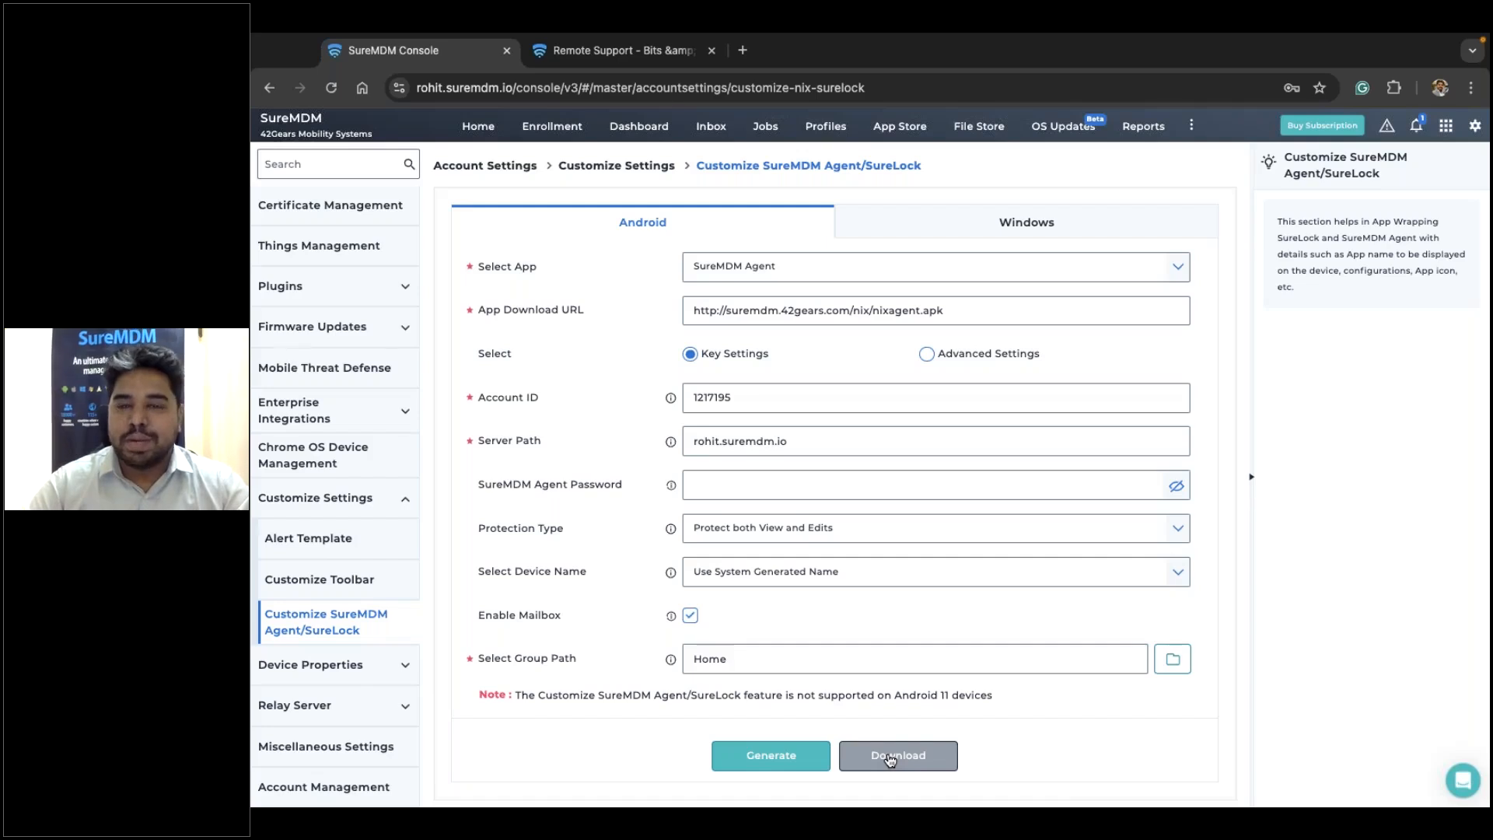
For the Windows SureMDM Agent, set the device name to MAC Address and disable the mailbox
left_click(959, 217)
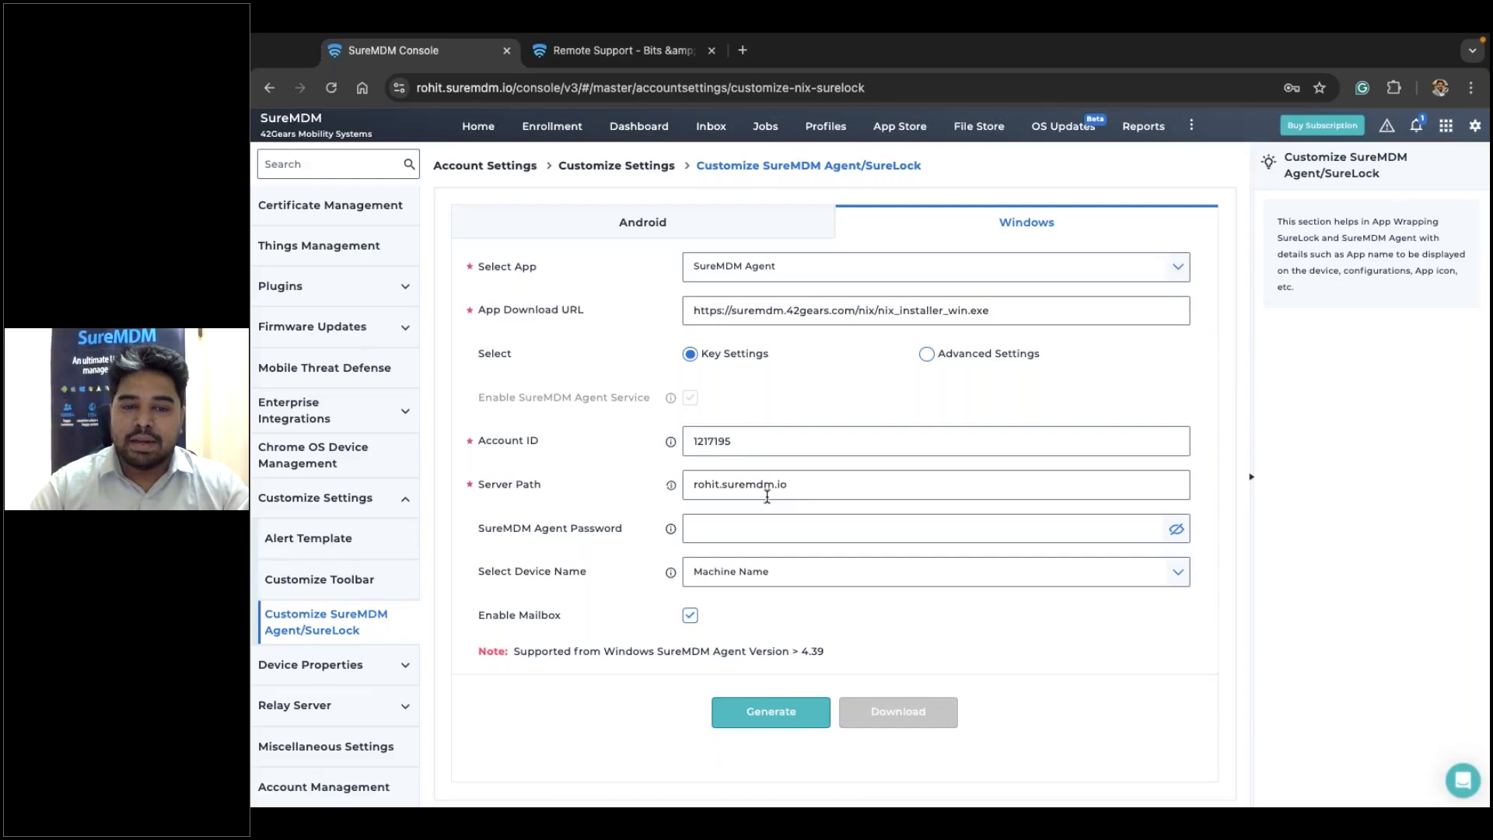
left_click(753, 574)
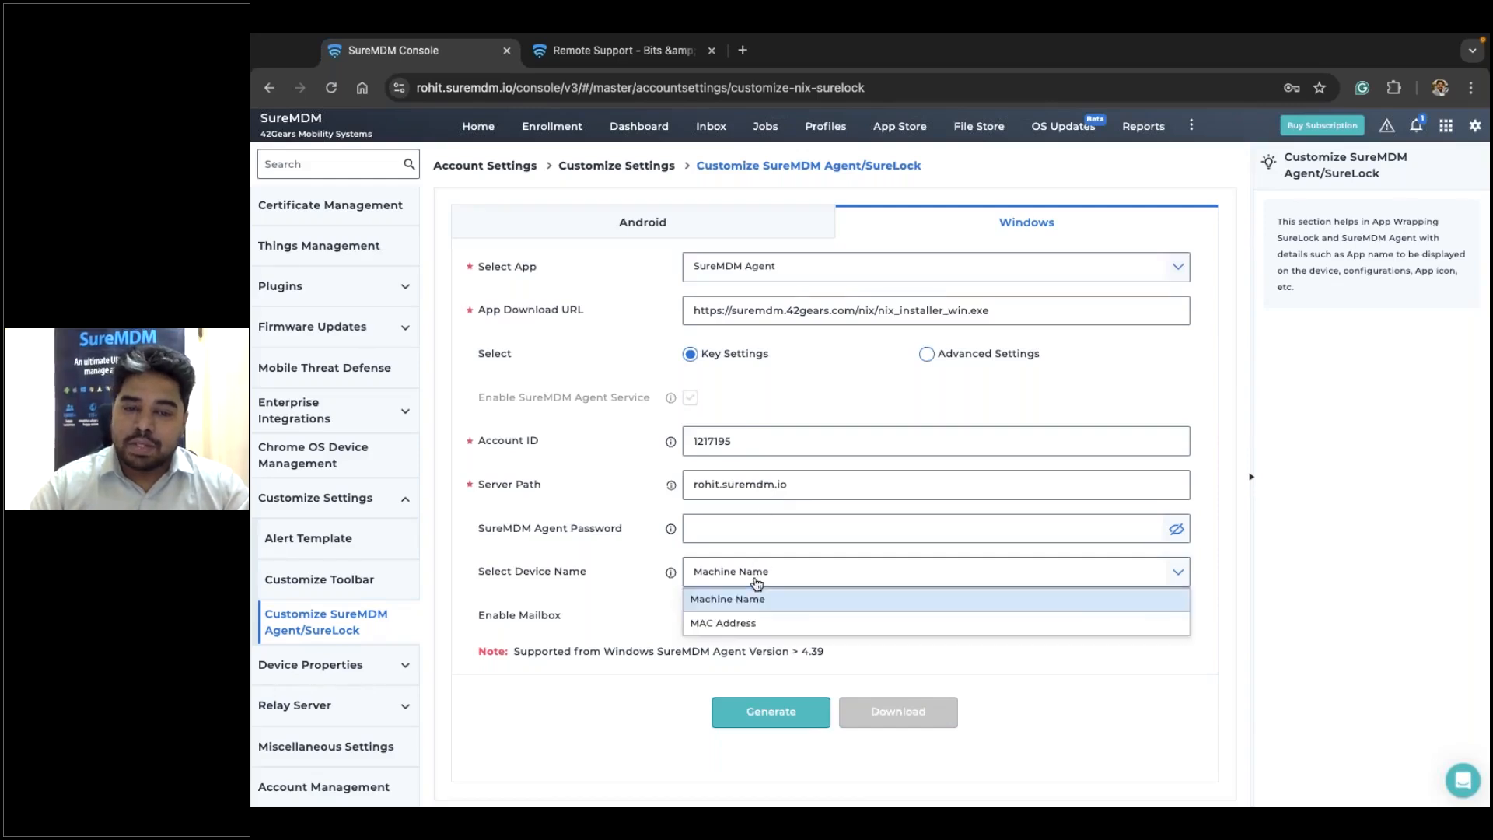
left_click(742, 623)
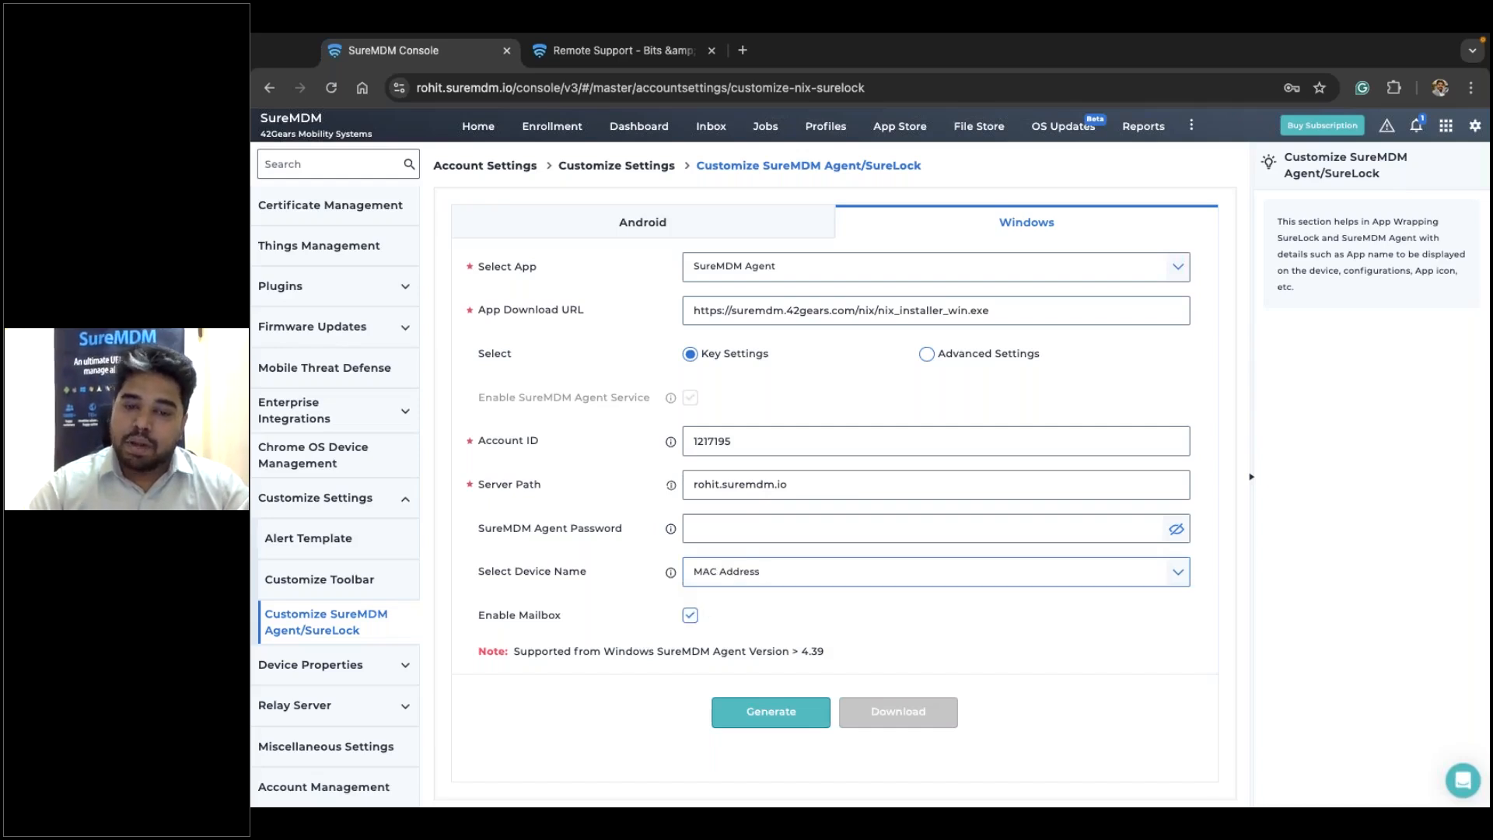
left_click(690, 618)
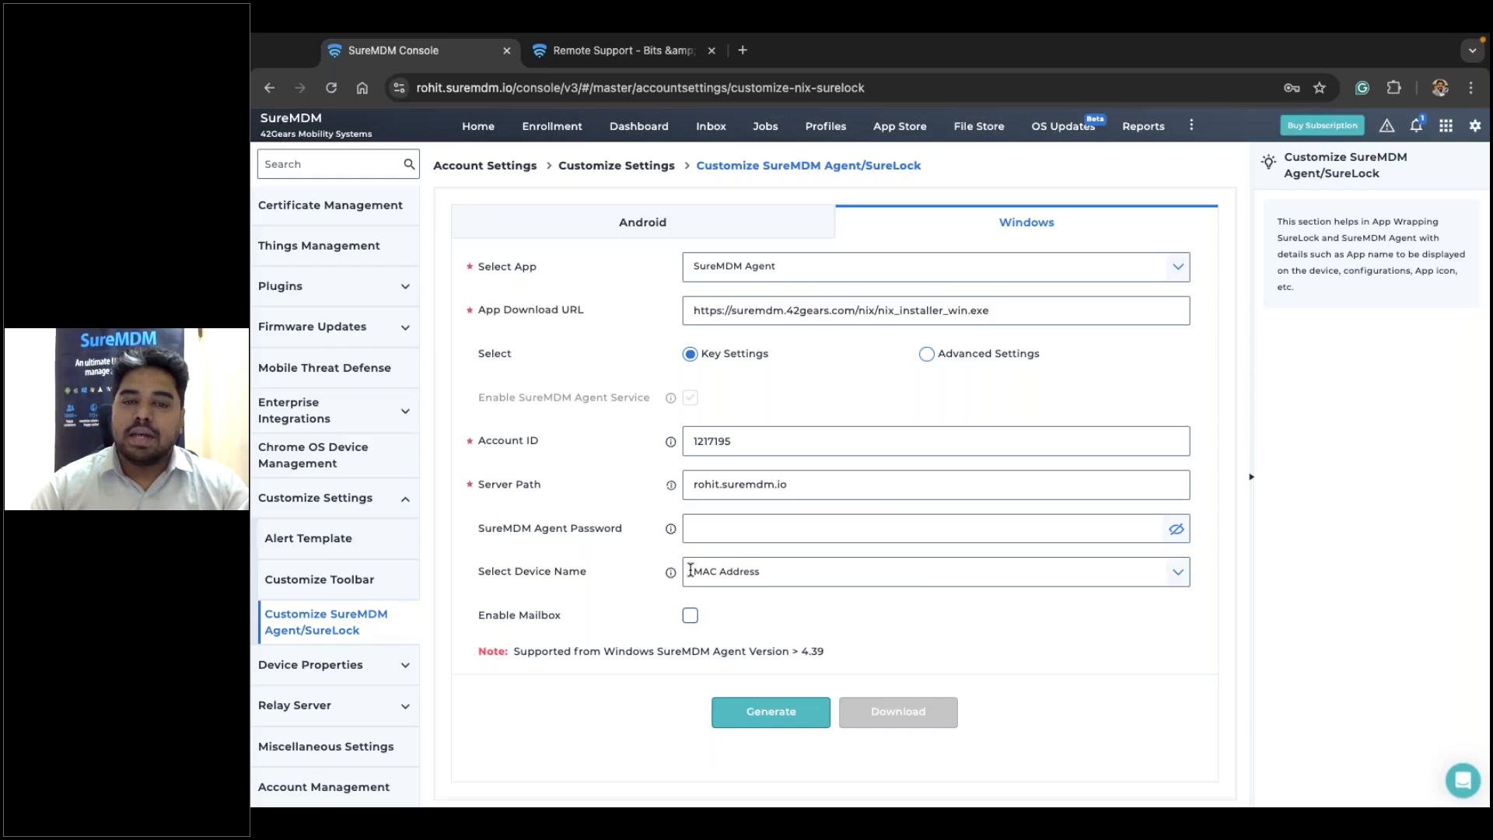
left_click(769, 723)
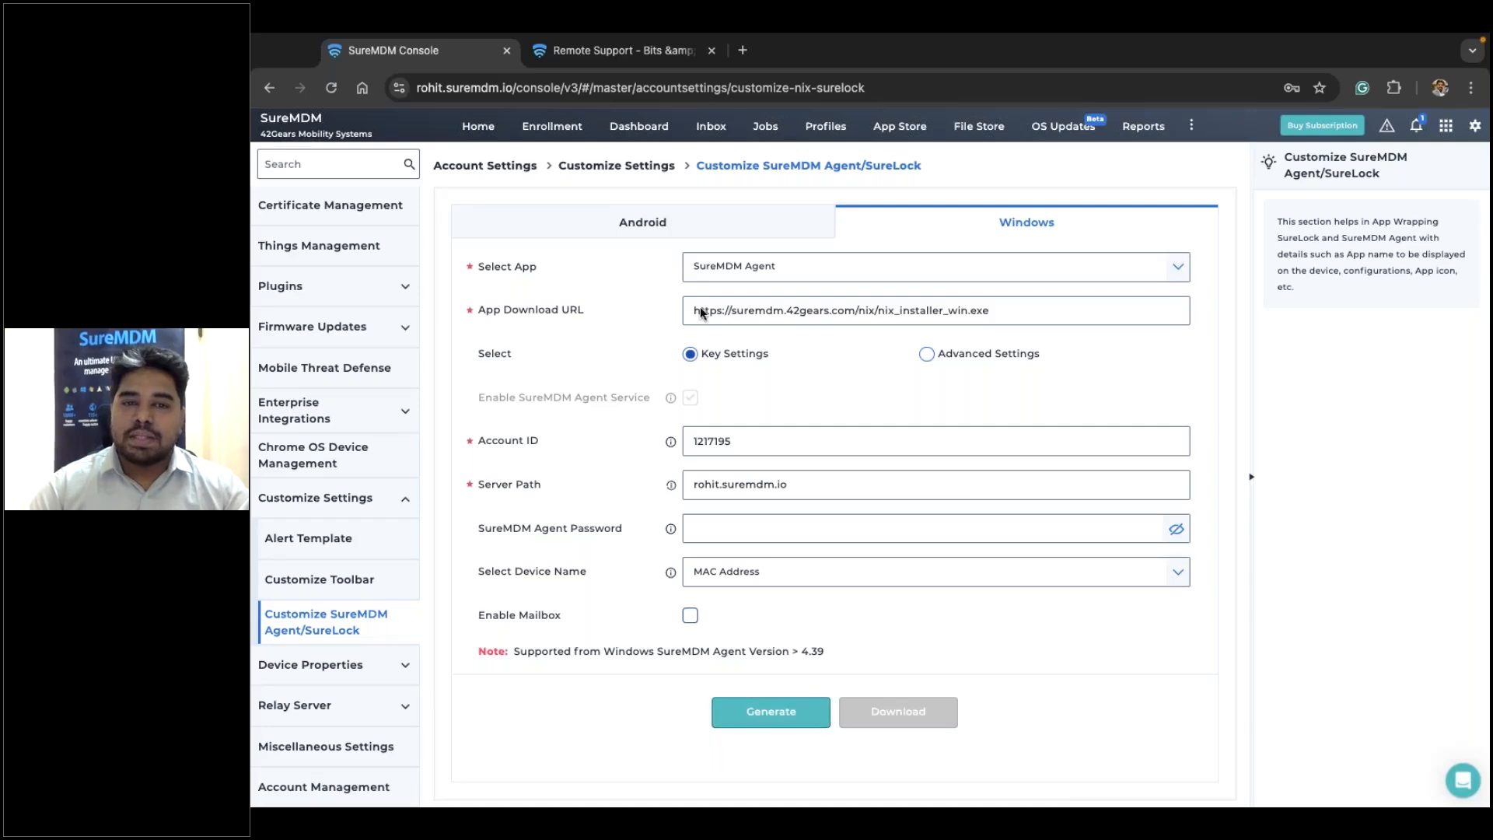
Show the Android SureMDM Agent's advanced settings and review the app title, app settings and launcher icon options
left_click(661, 232)
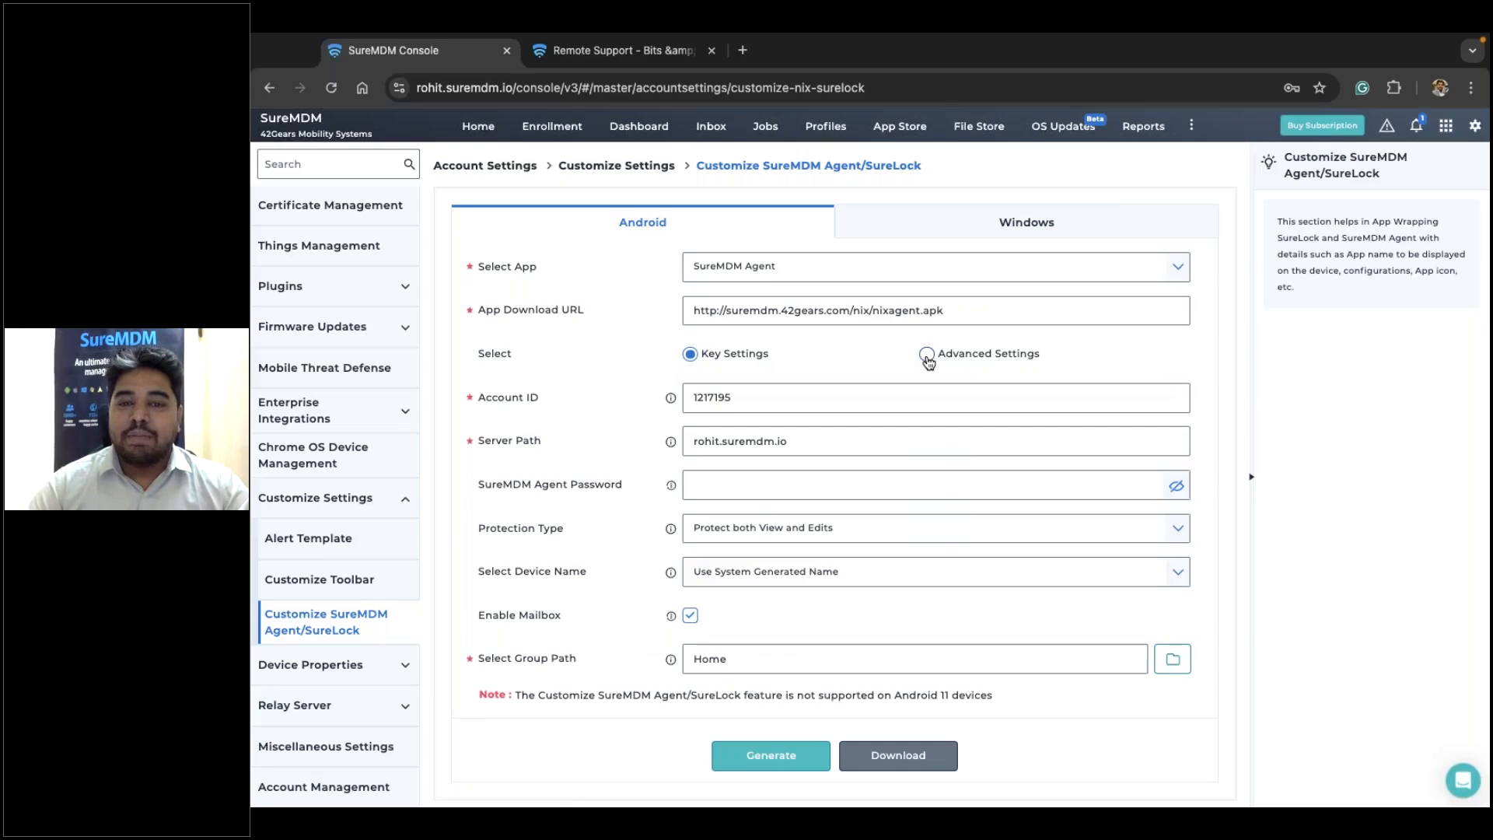
left_click(927, 355)
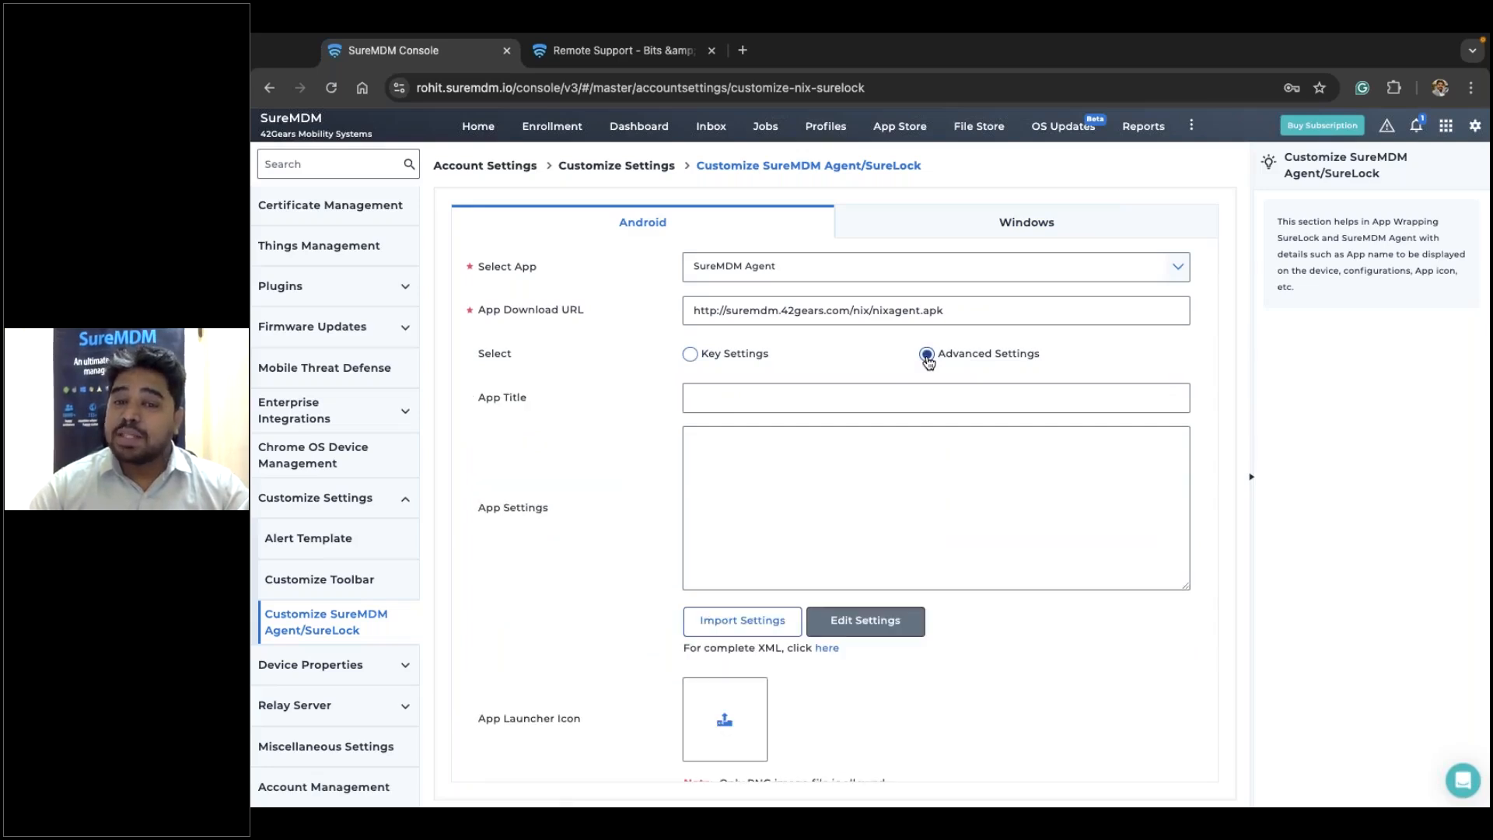
scroll(769, 543, "down", 1)
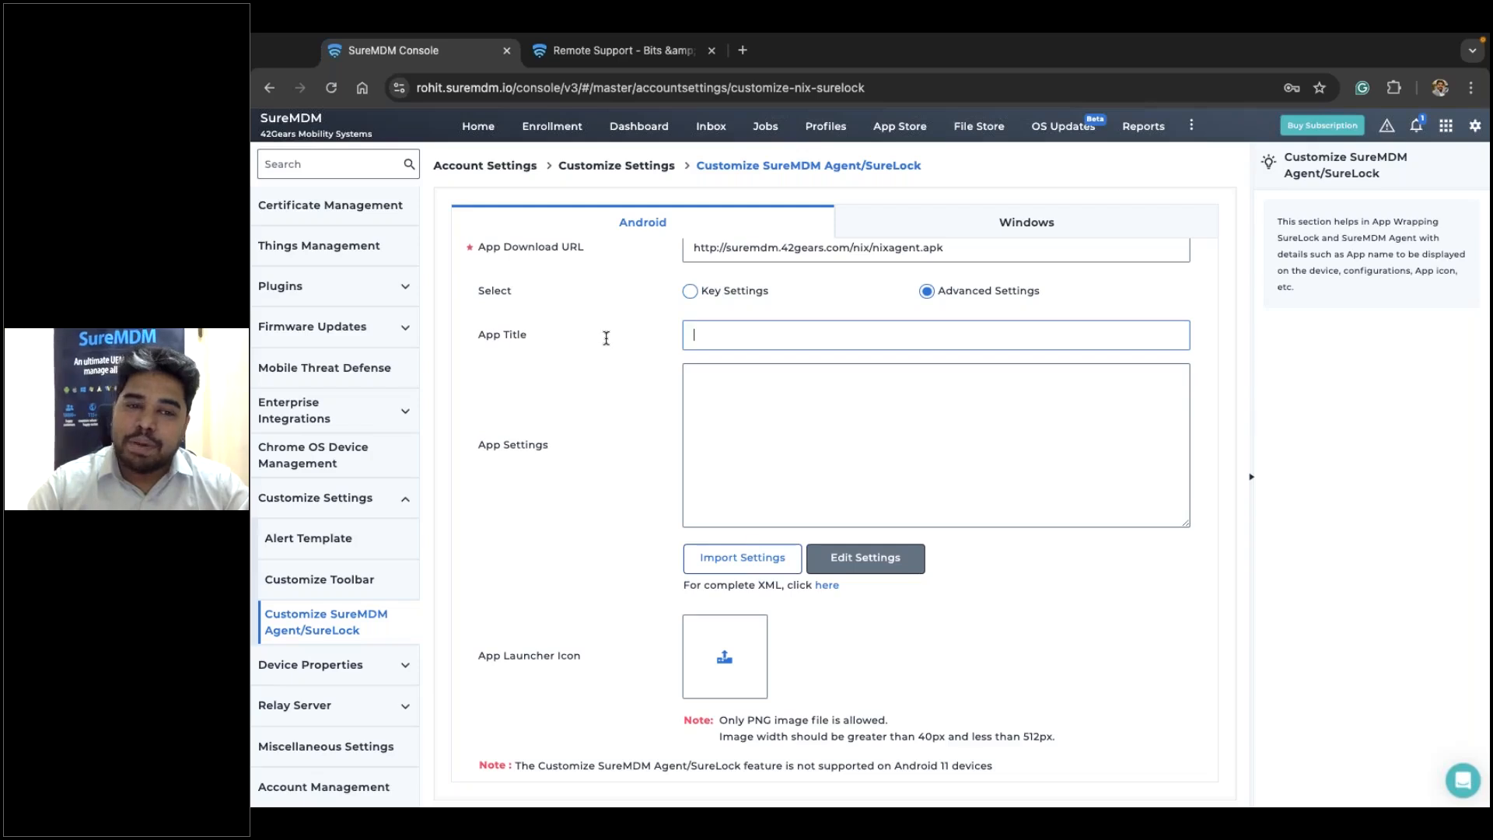
left_click(692, 347)
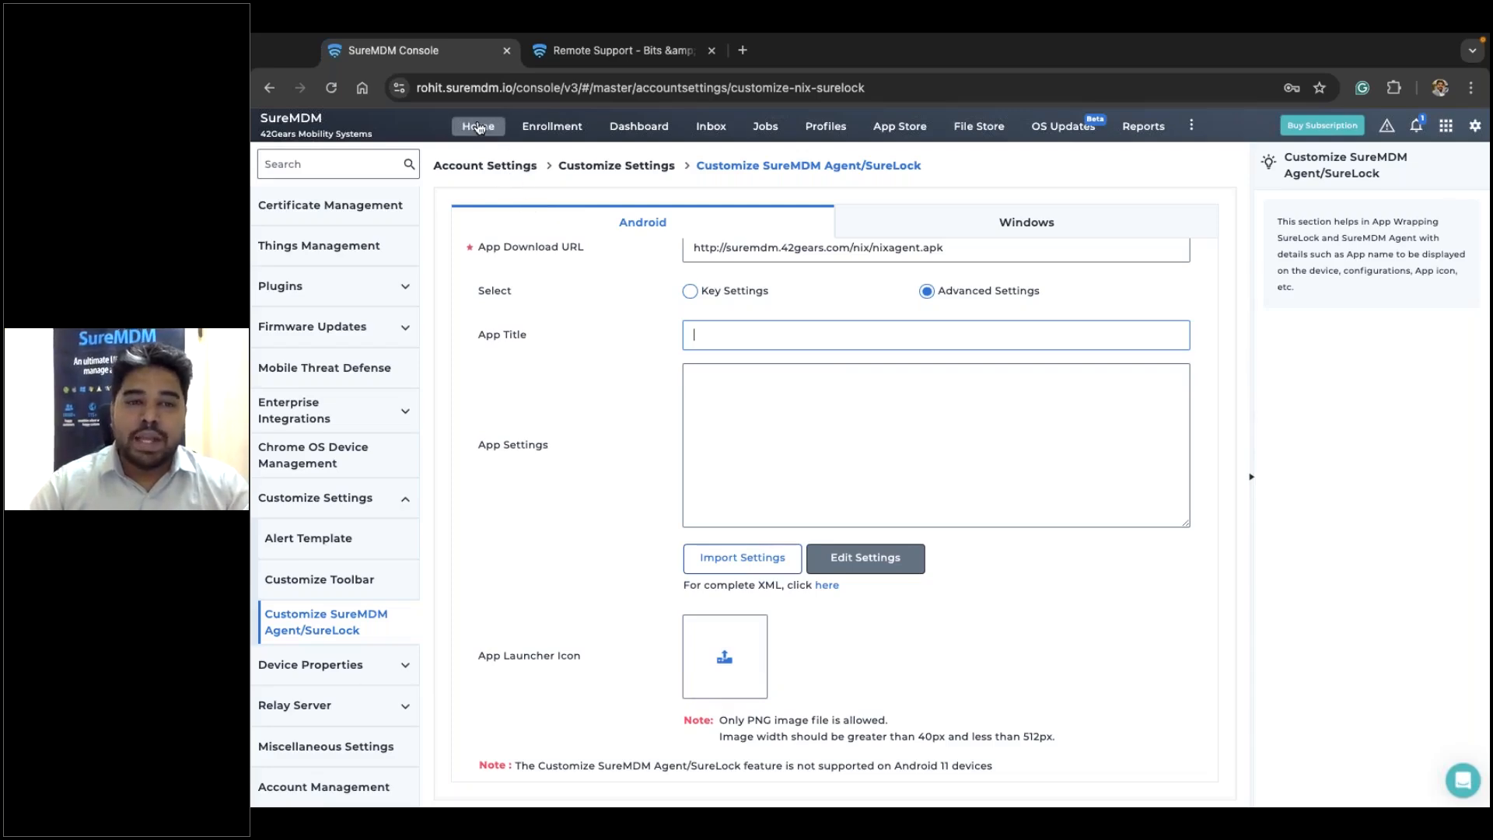
Switch back to the presentation, play it and advance to the Customising Agent Application (Windows) slide
key("ctrl+Left")
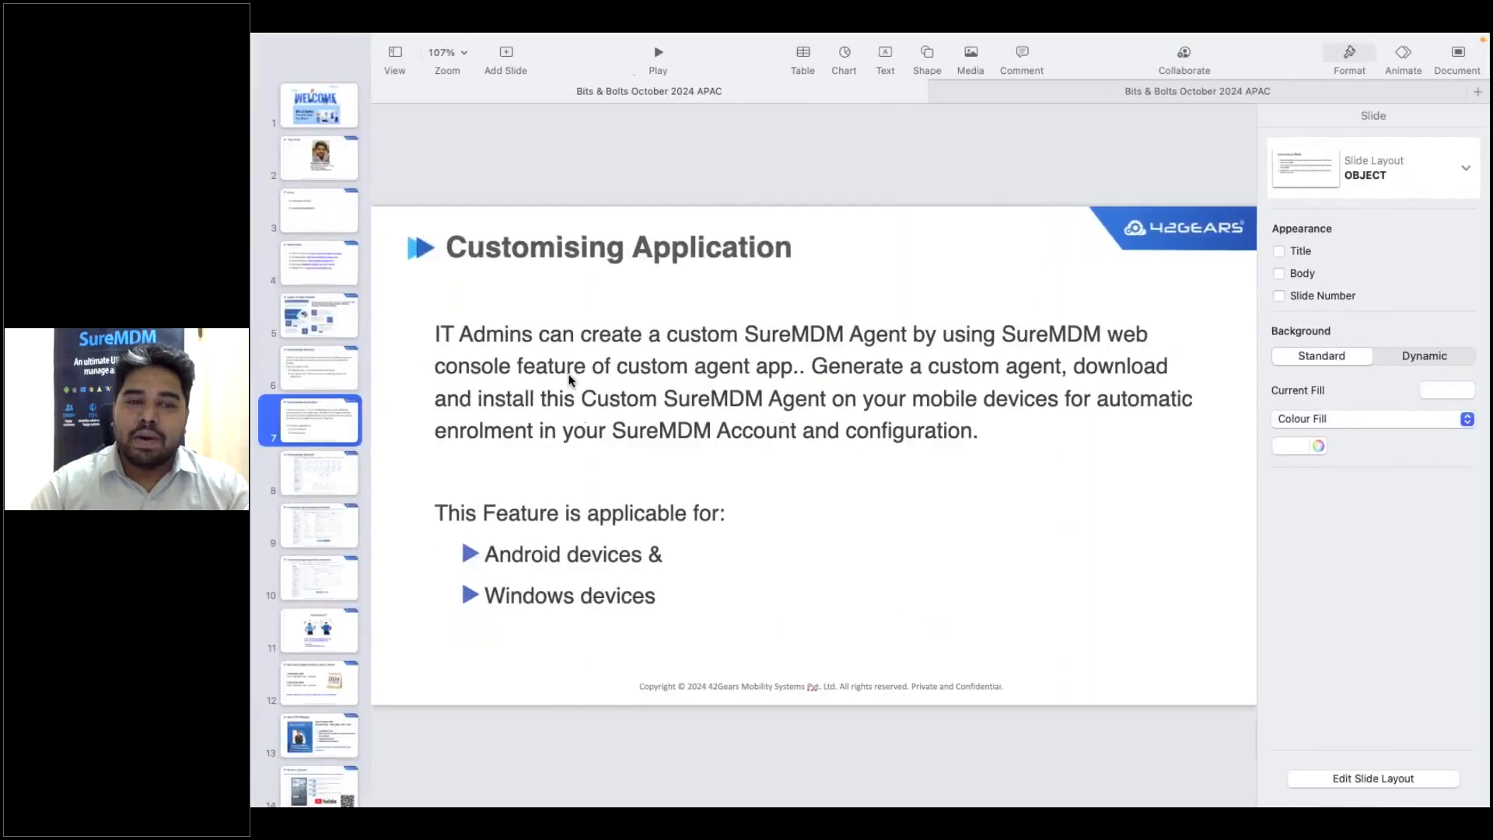
left_click(660, 54)
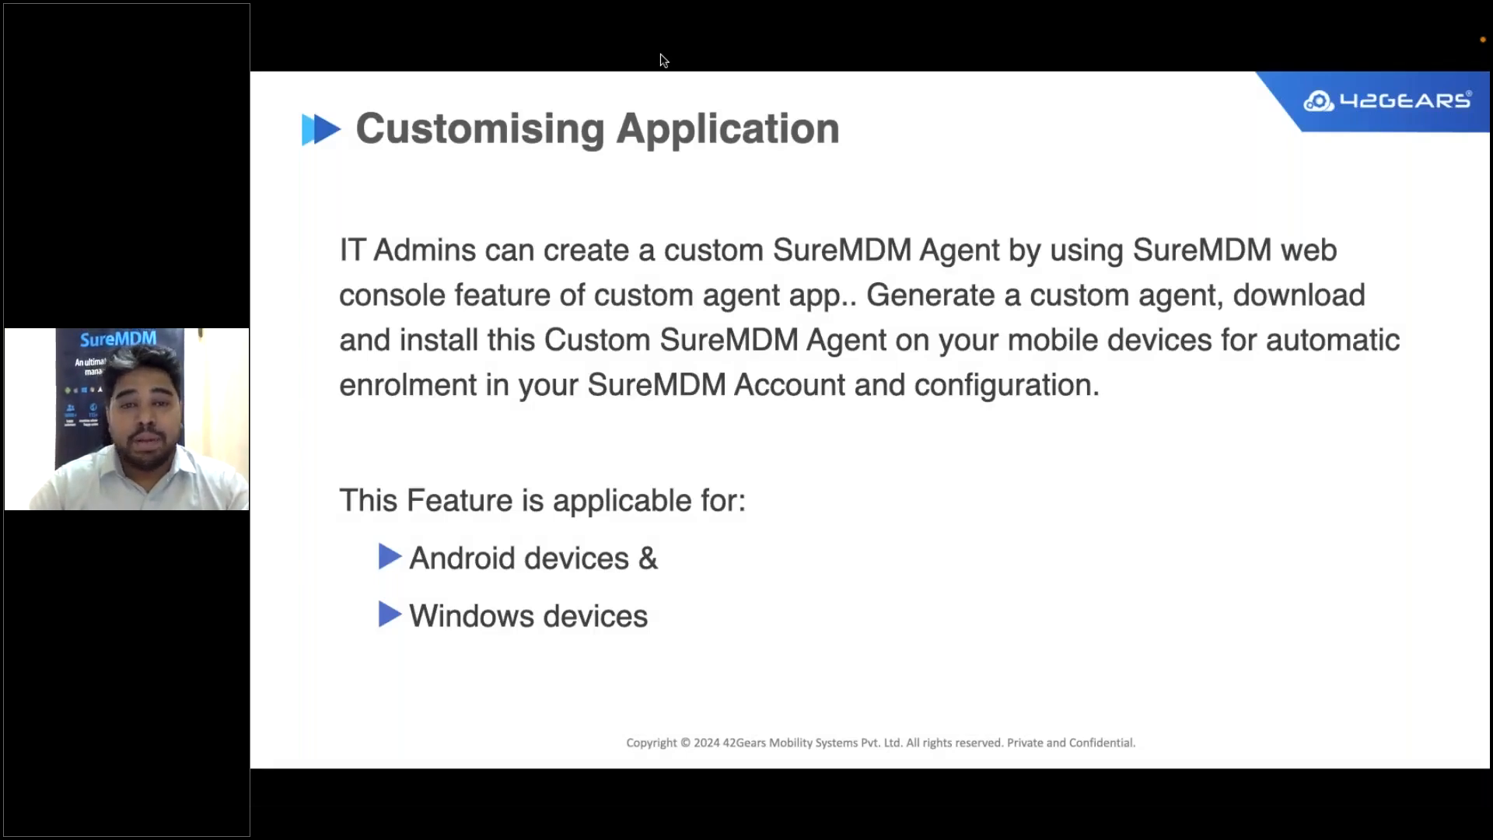
key("Right")
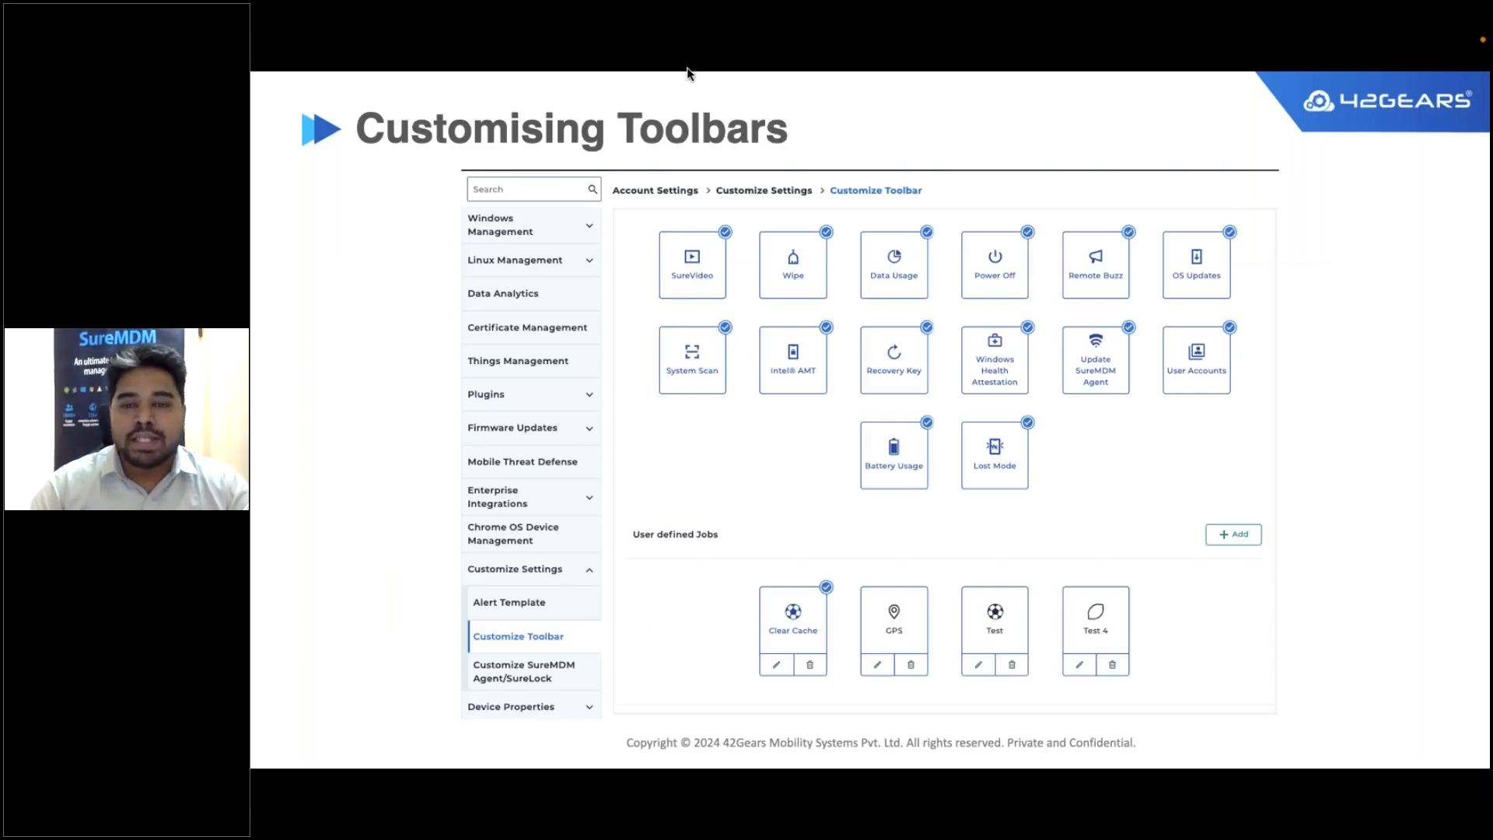
key("Right")
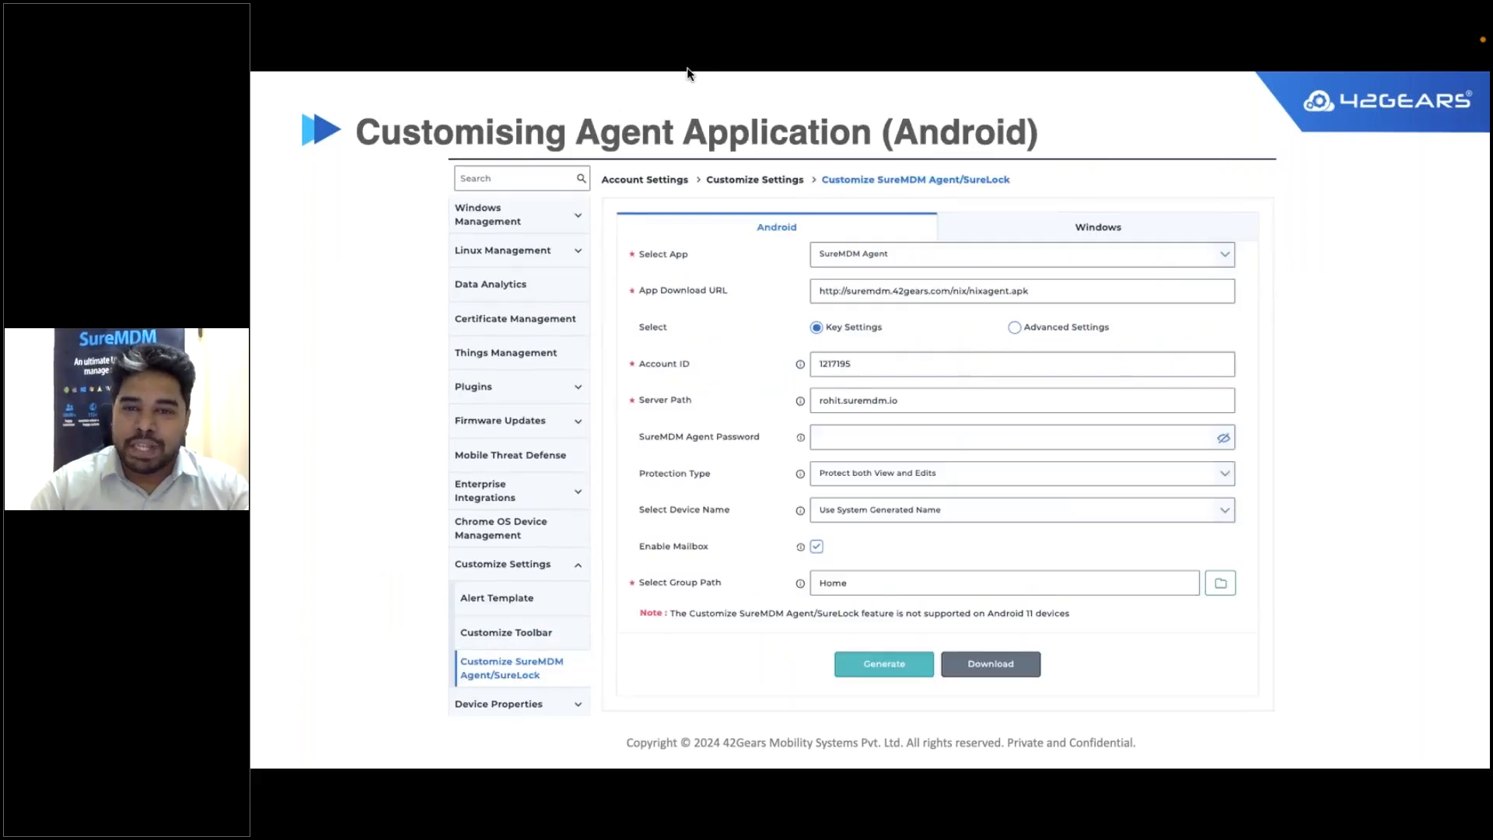
key("Right")
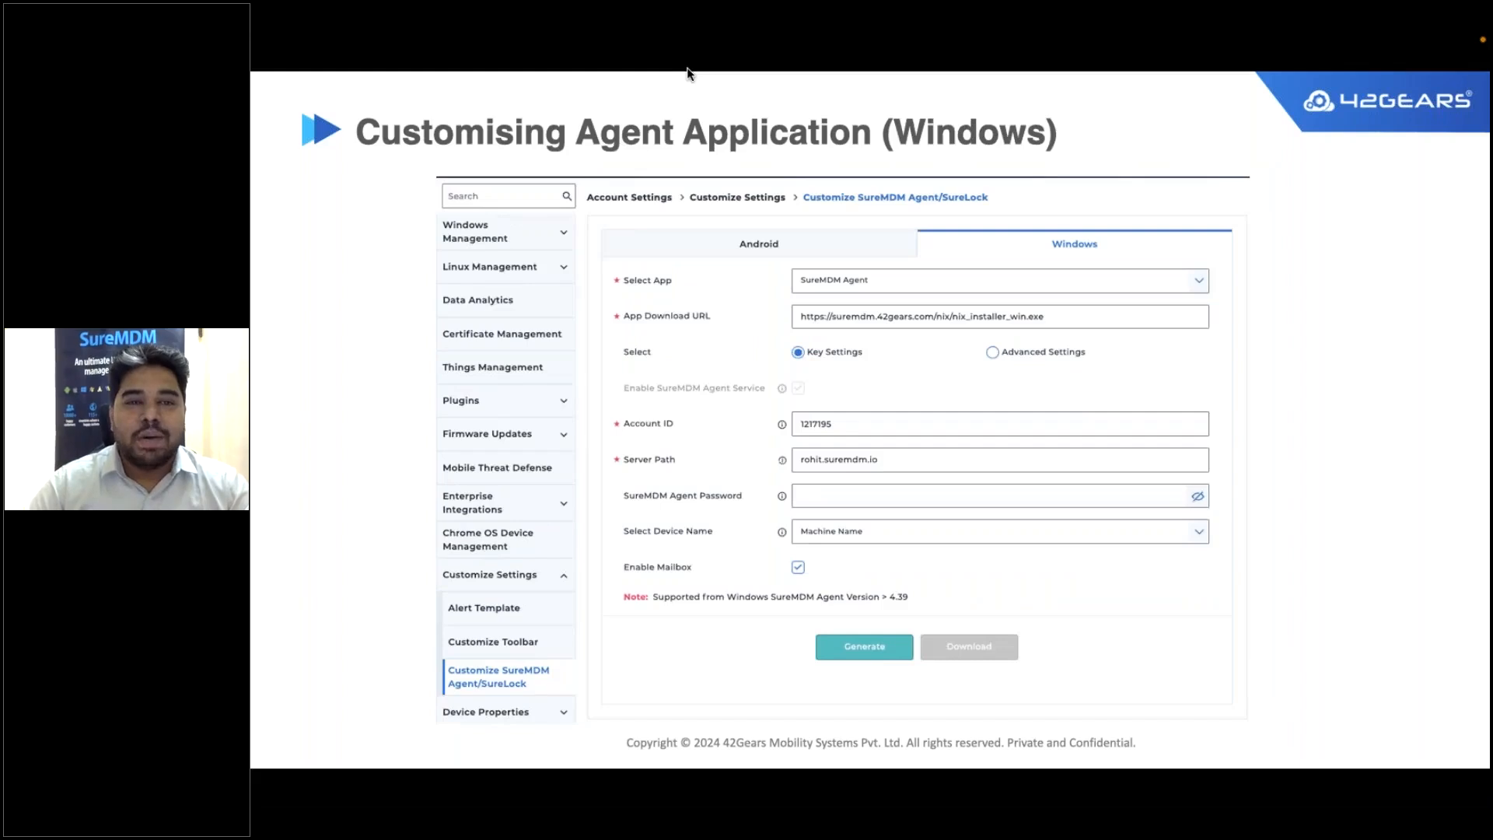